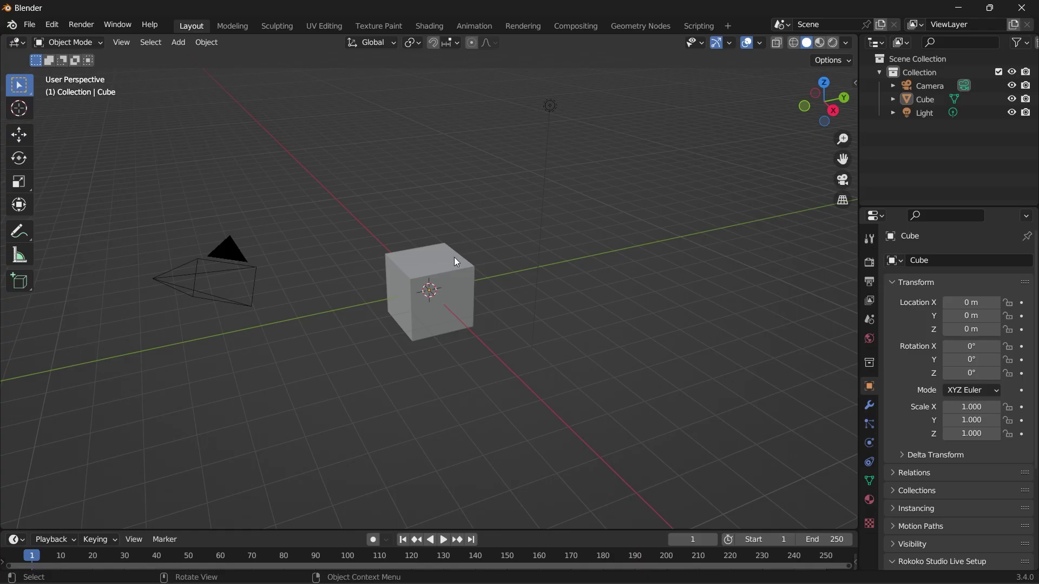
Step: Delete the default cube from the scene
{"action": "left_click", "coordinate": [458, 279]}
{"action": "key", "text": "x"}
{"action": "left_click", "coordinate": [457, 276]}
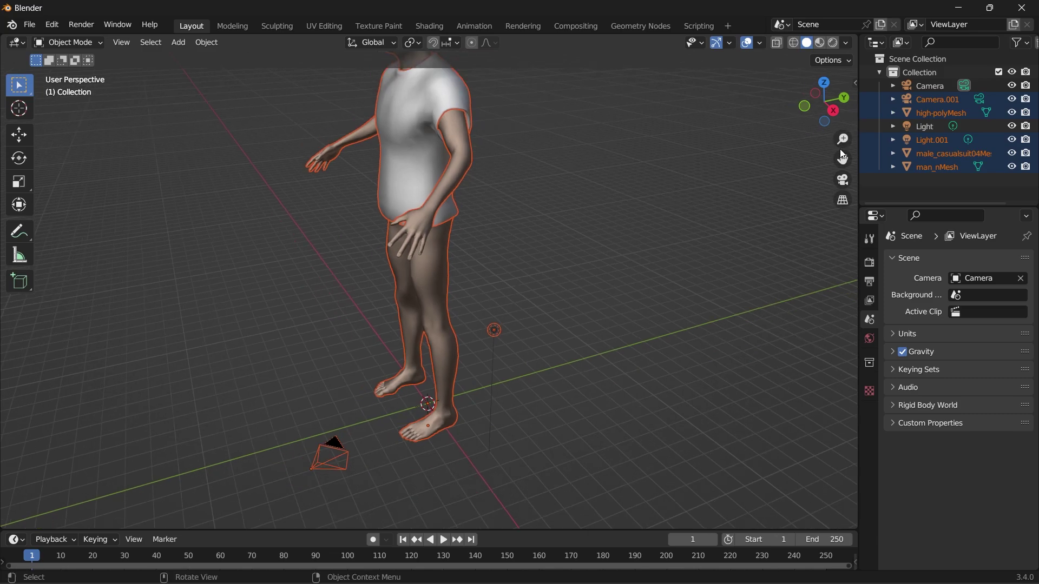
Step: Select the T-shirt mesh on the imported male character and open it in Edit Mode
{"action": "left_click_drag", "start_coordinate": [842, 157], "coordinate": [842, 160]}
{"action": "left_click_drag", "start_coordinate": [810, 121], "coordinate": [883, 115]}
{"action": "left_click_drag", "start_coordinate": [842, 159], "coordinate": [720, 199]}
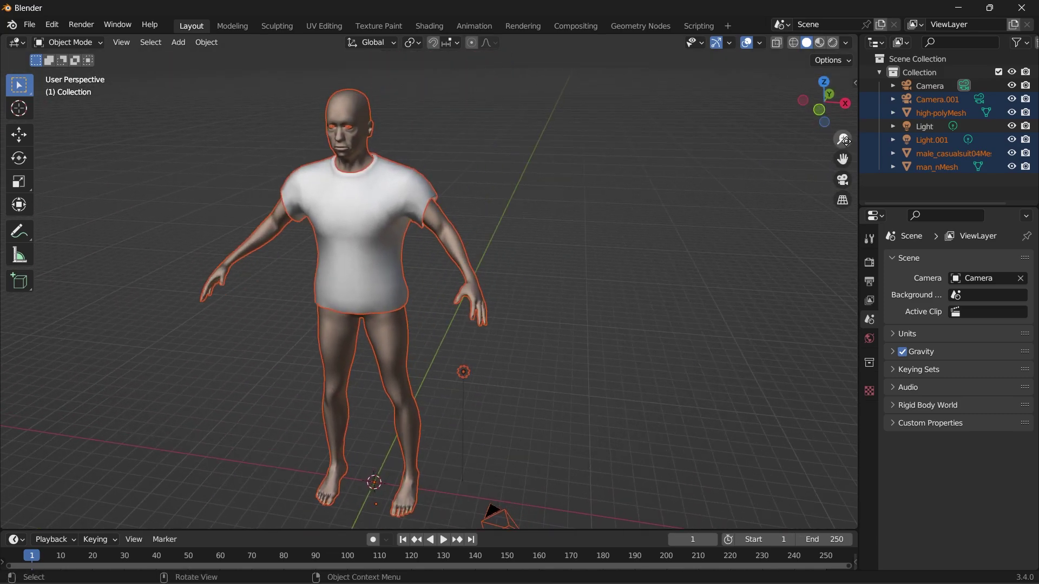
{"action": "left_click_drag", "start_coordinate": [843, 139], "coordinate": [729, 180]}
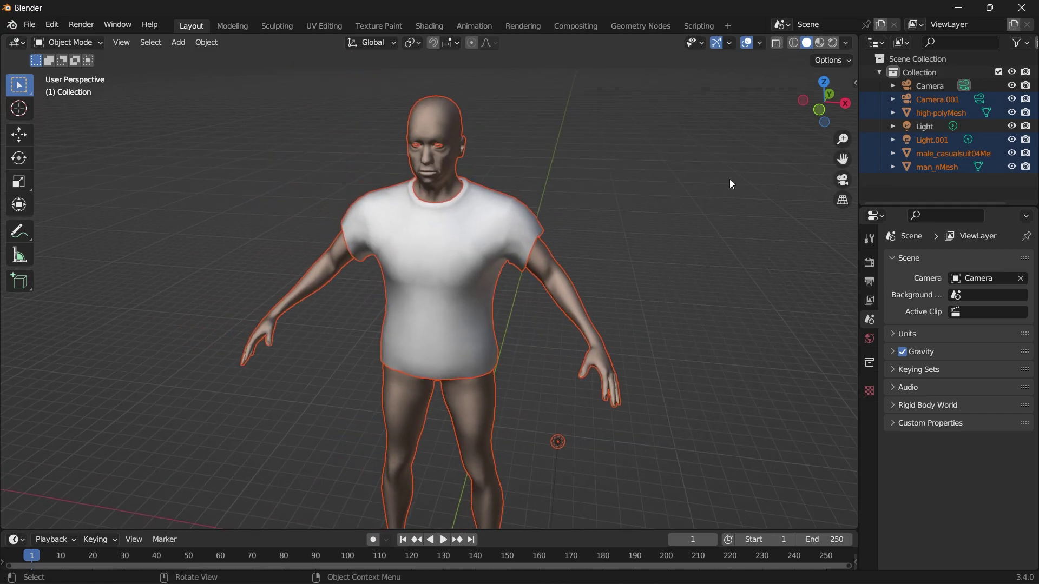
{"action": "left_click", "coordinate": [520, 223]}
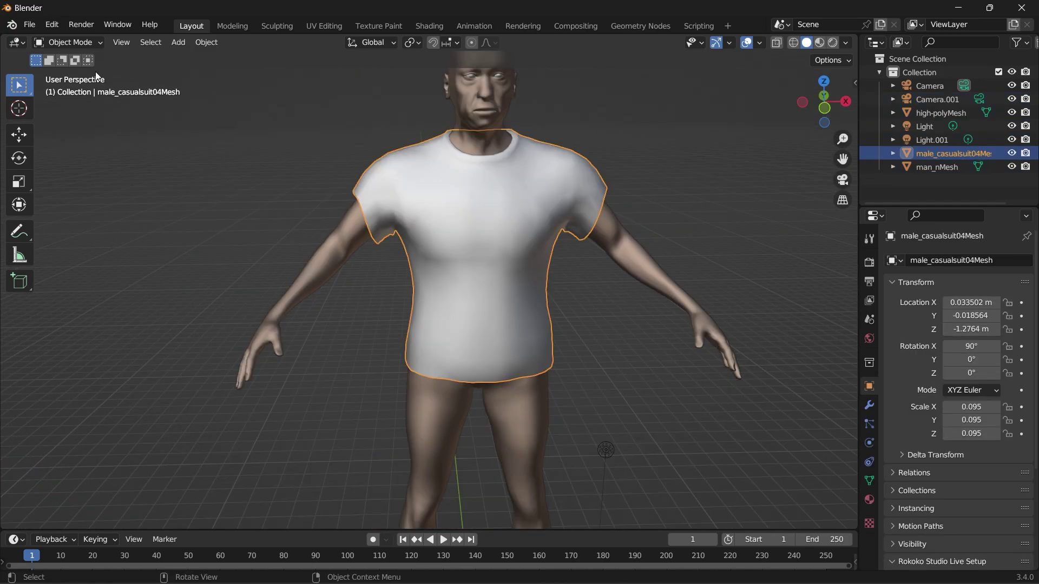
{"action": "key", "text": "Tab"}
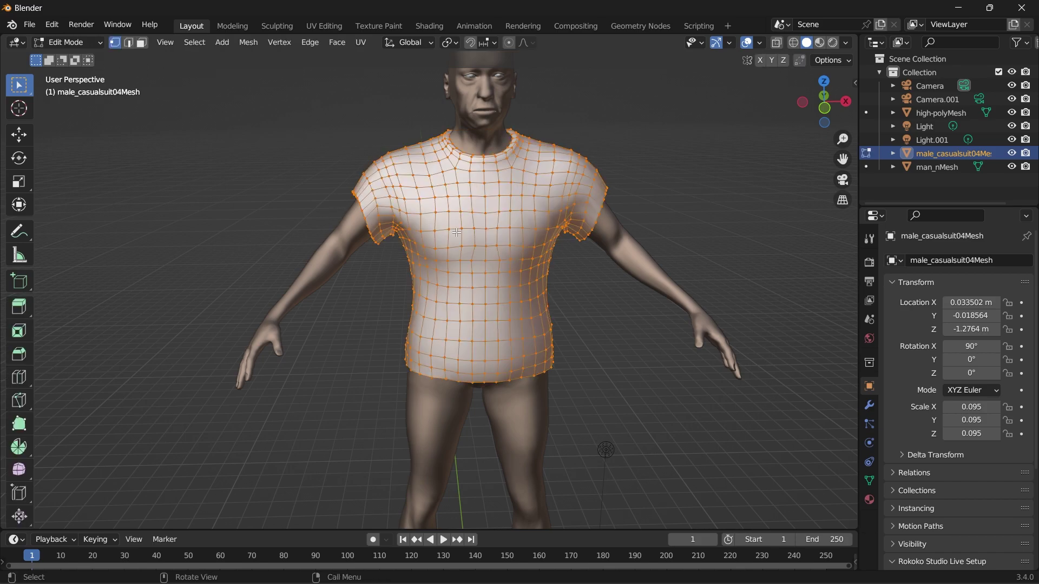
Step: Subdivide the entire T-shirt mesh, setting the number of cuts to 6
{"action": "right_click", "coordinate": [428, 234]}
{"action": "left_click", "coordinate": [379, 238]}
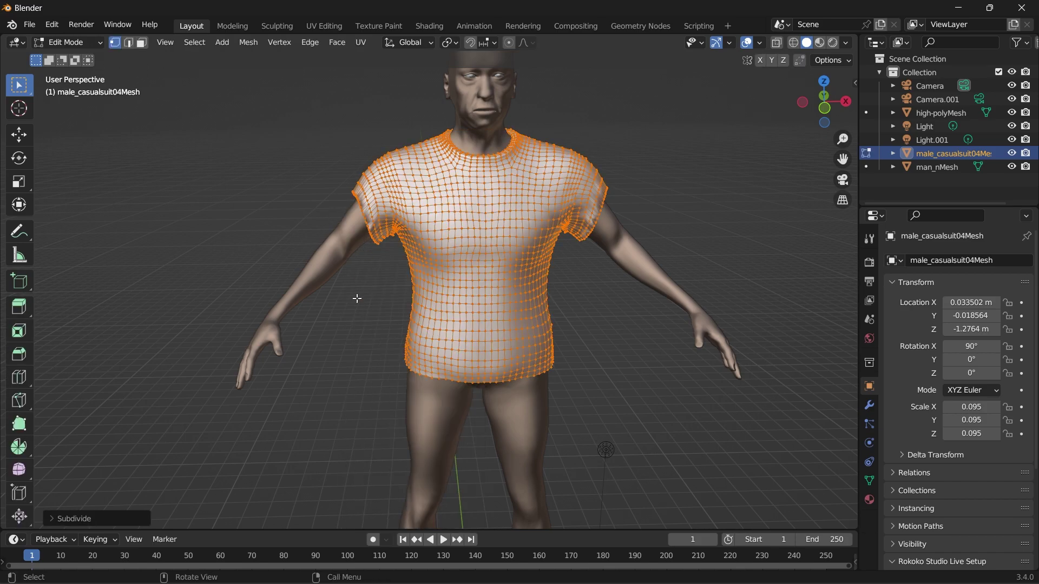
{"action": "left_click", "coordinate": [61, 517]}
{"action": "left_click", "coordinate": [218, 427]}
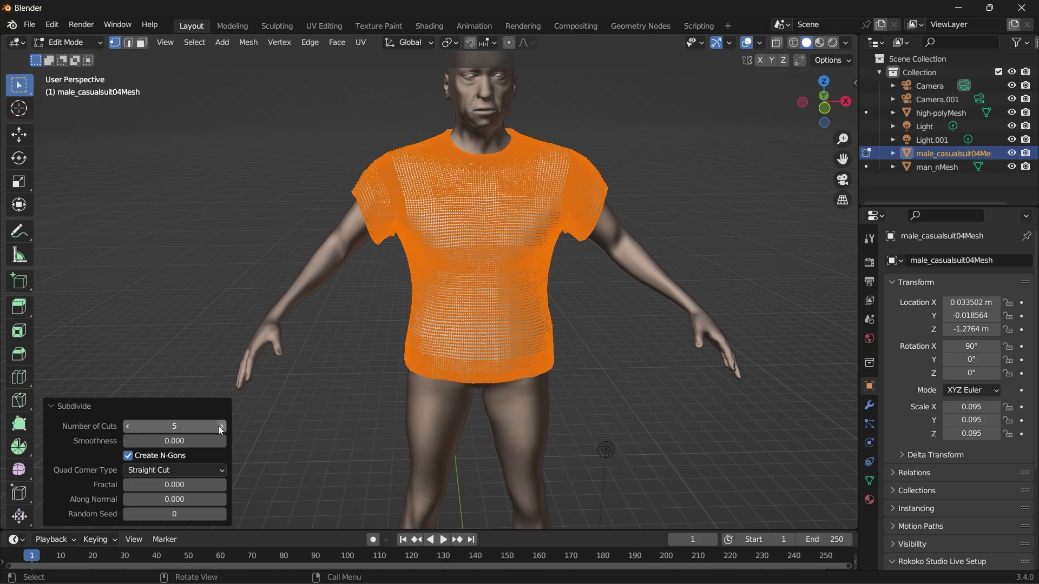
{"action": "scroll", "coordinate": [560, 240], "scroll_direction": "up", "scroll_amount": 3}
{"action": "scroll", "coordinate": [560, 241], "scroll_direction": "up", "scroll_amount": 2}
{"action": "left_click", "coordinate": [219, 427]}
{"action": "scroll", "coordinate": [410, 207], "scroll_direction": "down", "scroll_amount": 4}
{"action": "left_click", "coordinate": [126, 426]}
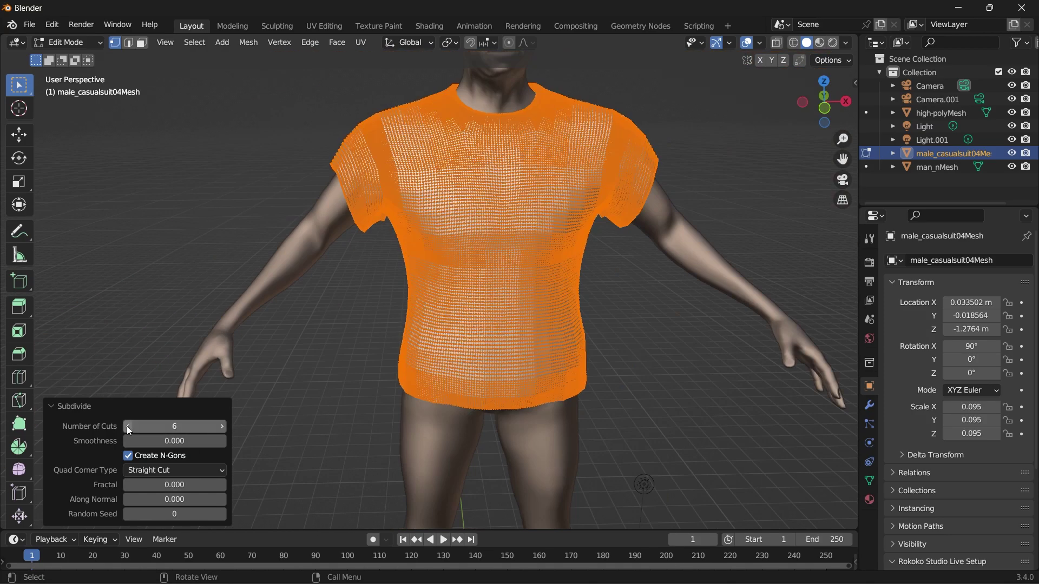
Step: Deselect the shirt mesh and, in edge select mode, select the horizontal edge loop across the chest at armpit height
{"action": "mouse_move", "coordinate": [824, 102]}
{"action": "left_mouse_down"}
{"action": "mouse_move", "coordinate": [815, 108]}
{"action": "mouse_move", "coordinate": [893, 125]}
{"action": "mouse_move", "coordinate": [815, 108]}
{"action": "left_mouse_up"}
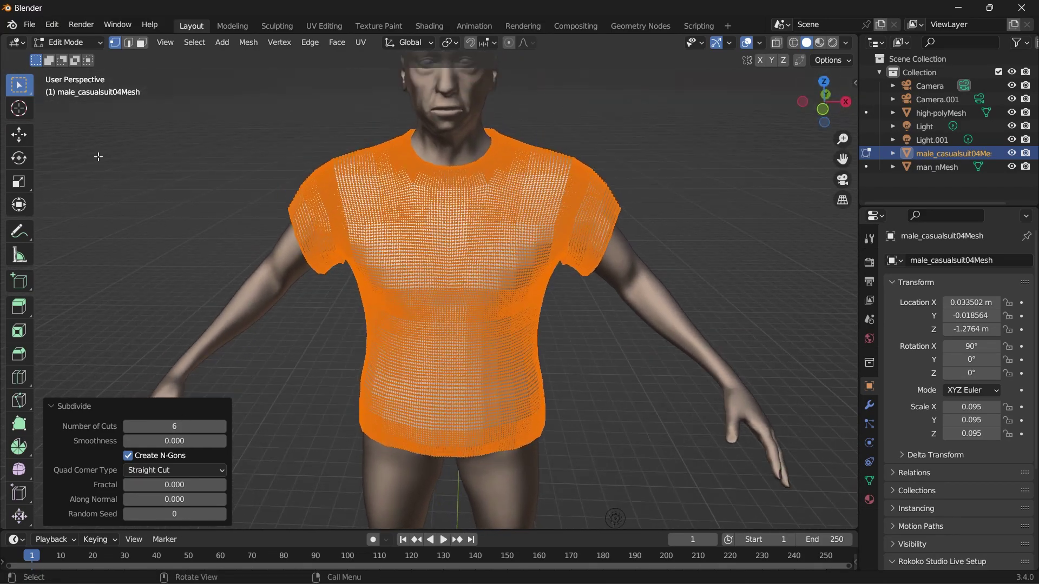
{"action": "left_click", "coordinate": [85, 320]}
{"action": "scroll", "coordinate": [728, 196], "scroll_direction": "up", "scroll_amount": 3}
{"action": "left_click_drag", "start_coordinate": [841, 159], "coordinate": [829, 60]}
{"action": "left_click_drag", "start_coordinate": [821, 108], "coordinate": [821, 100]}
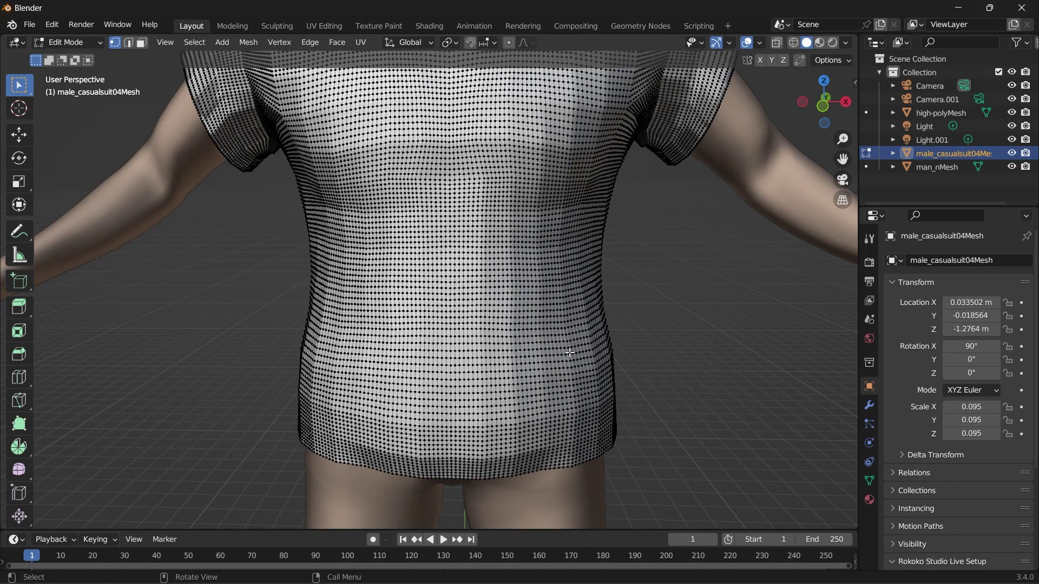
{"action": "scroll", "coordinate": [433, 233], "scroll_direction": "up", "scroll_amount": 3}
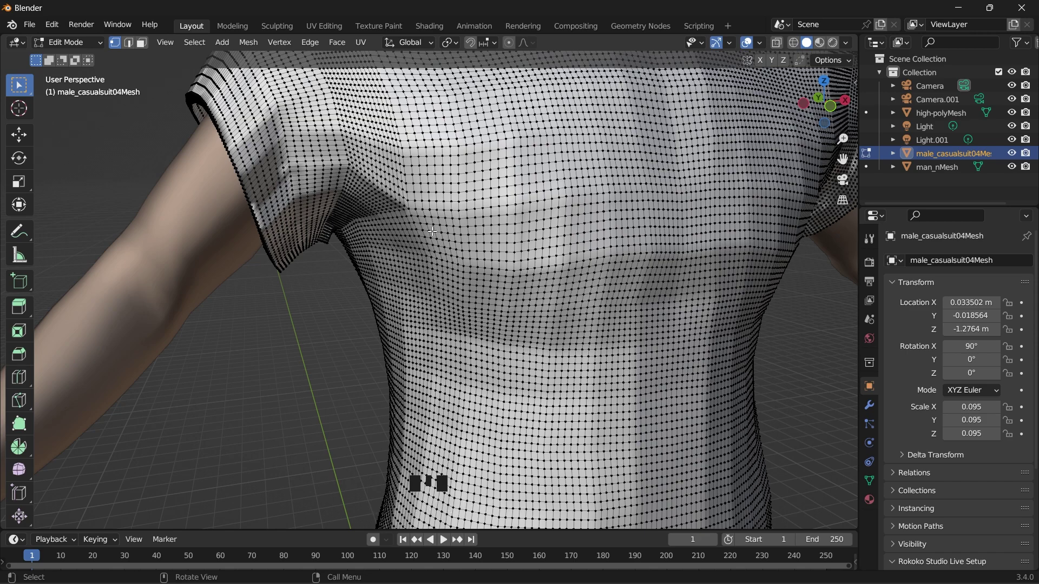
{"action": "left_click", "coordinate": [131, 44]}
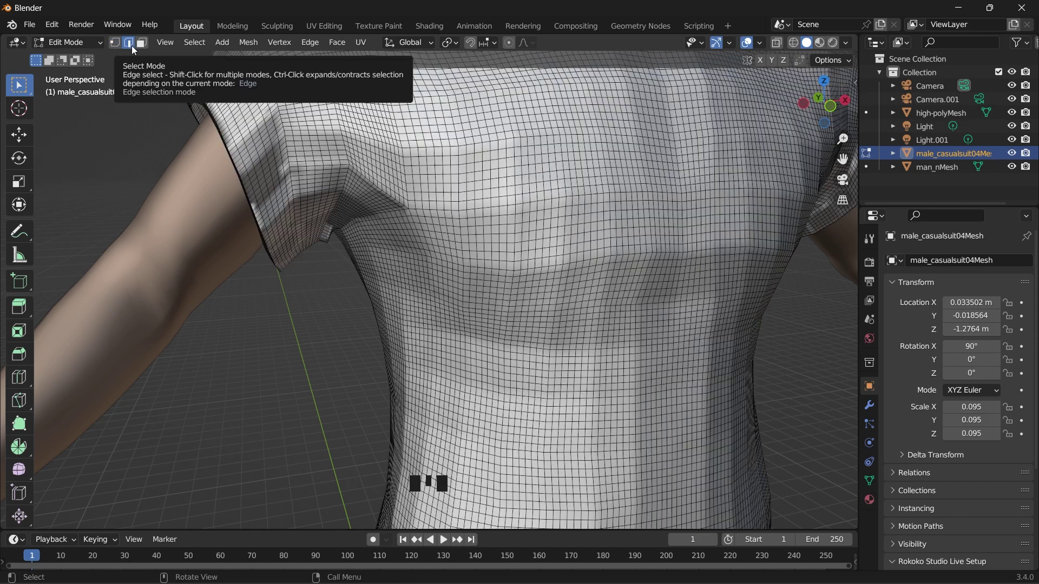
{"action": "left_click", "coordinate": [437, 230], "text": "alt"}
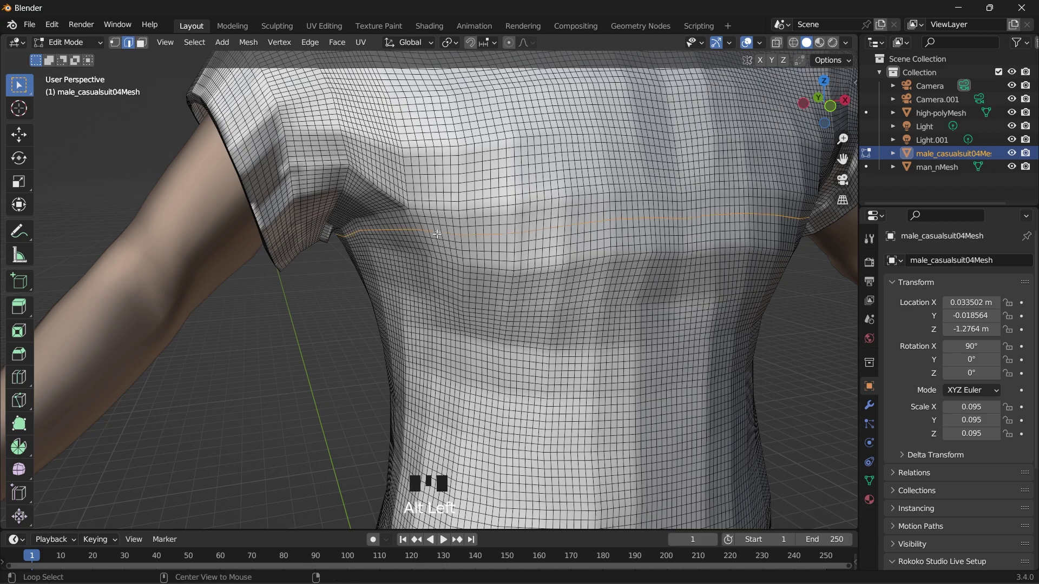
Step: Add three roughly evenly spaced horizontal edge loops around the torso below the chest loop to the selection
{"action": "scroll", "coordinate": [437, 231], "scroll_direction": "up", "scroll_amount": 2}
{"action": "left_click_drag", "start_coordinate": [824, 117], "coordinate": [394, 216]}
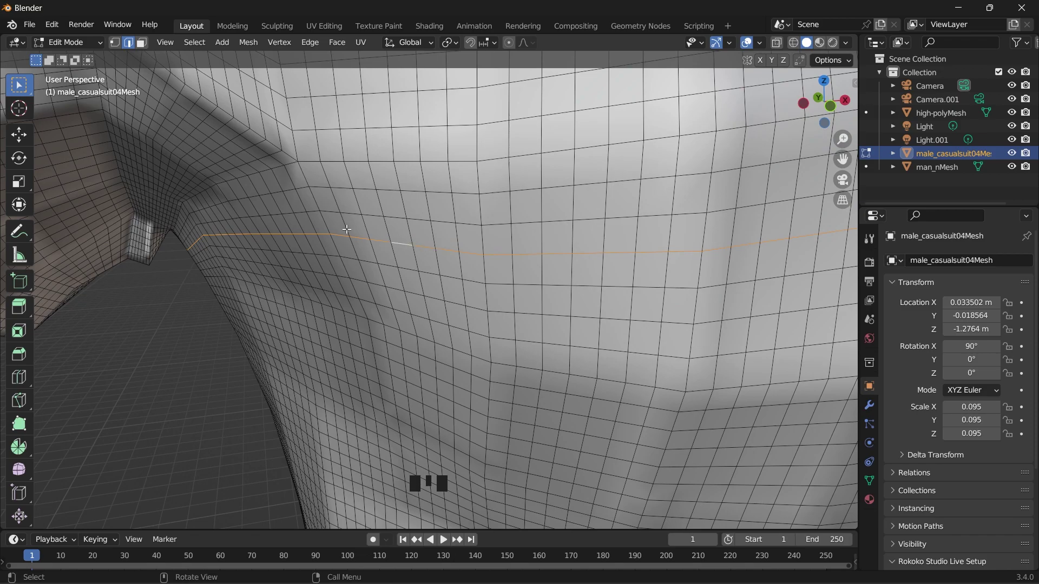
{"action": "scroll", "coordinate": [453, 255], "scroll_direction": "down", "scroll_amount": 3}
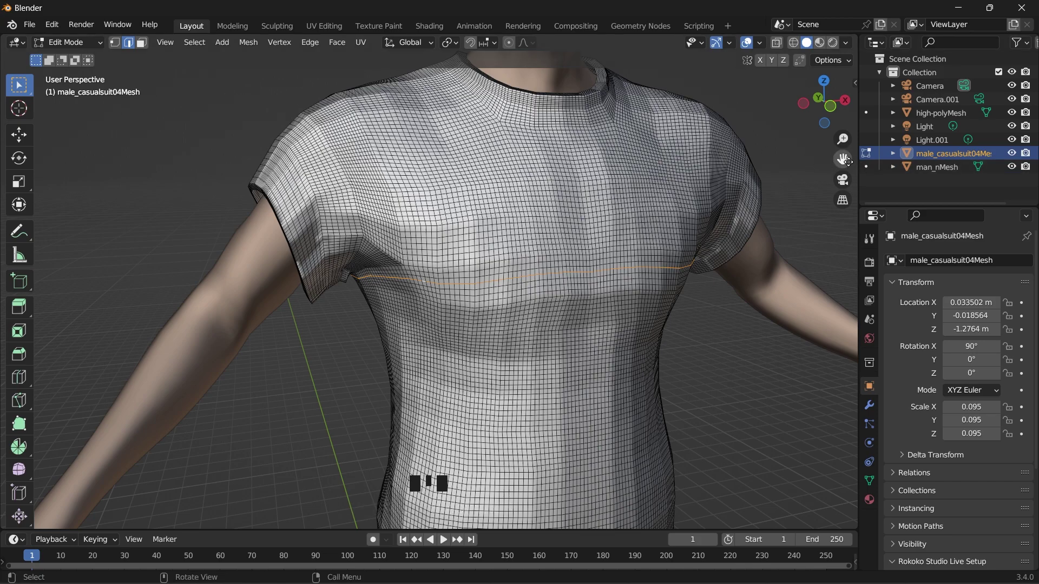
{"action": "left_click_drag", "start_coordinate": [842, 159], "coordinate": [562, 217]}
{"action": "scroll", "coordinate": [385, 172], "scroll_direction": "up", "scroll_amount": 1}
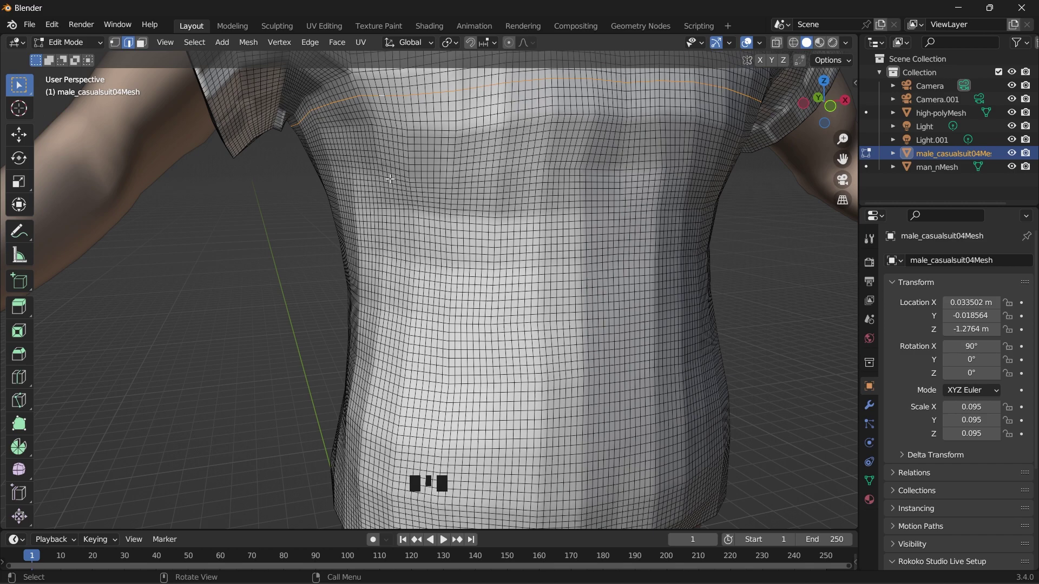
{"action": "left_click", "coordinate": [389, 183], "text": "alt"}
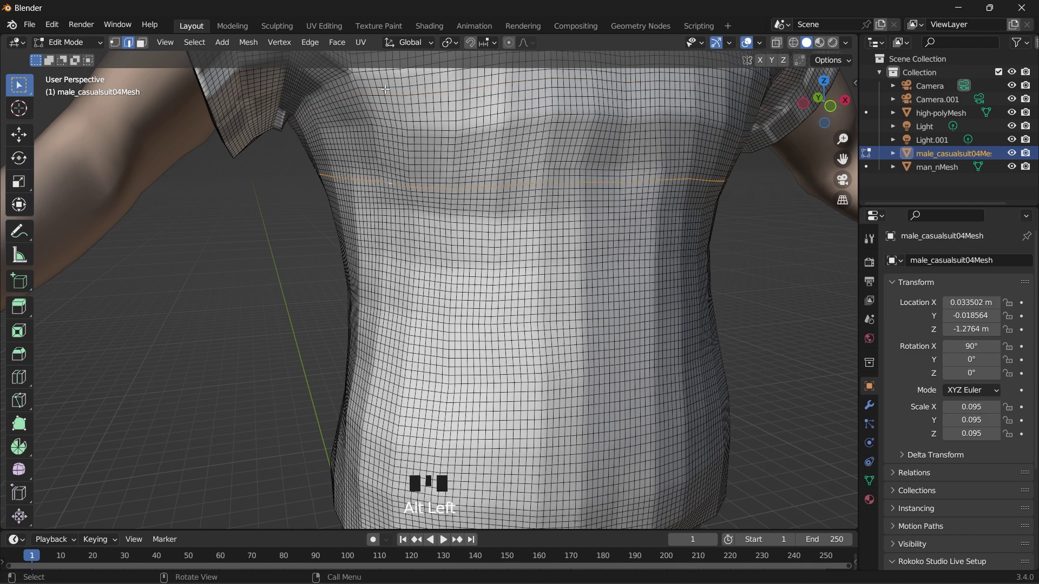
{"action": "key", "text": "ctrl+z"}
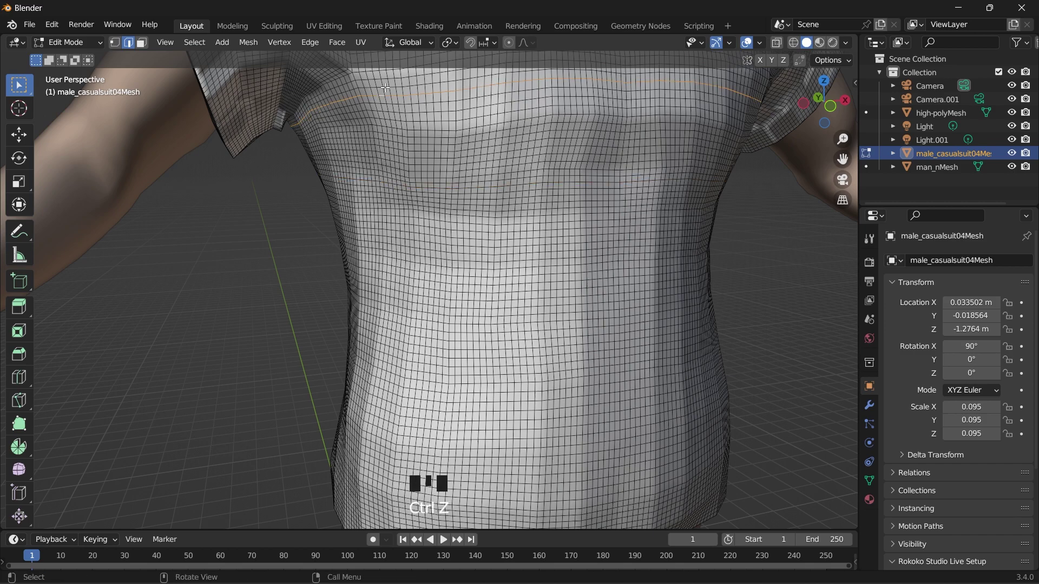
{"action": "left_click", "coordinate": [395, 189], "text": "alt+shift"}
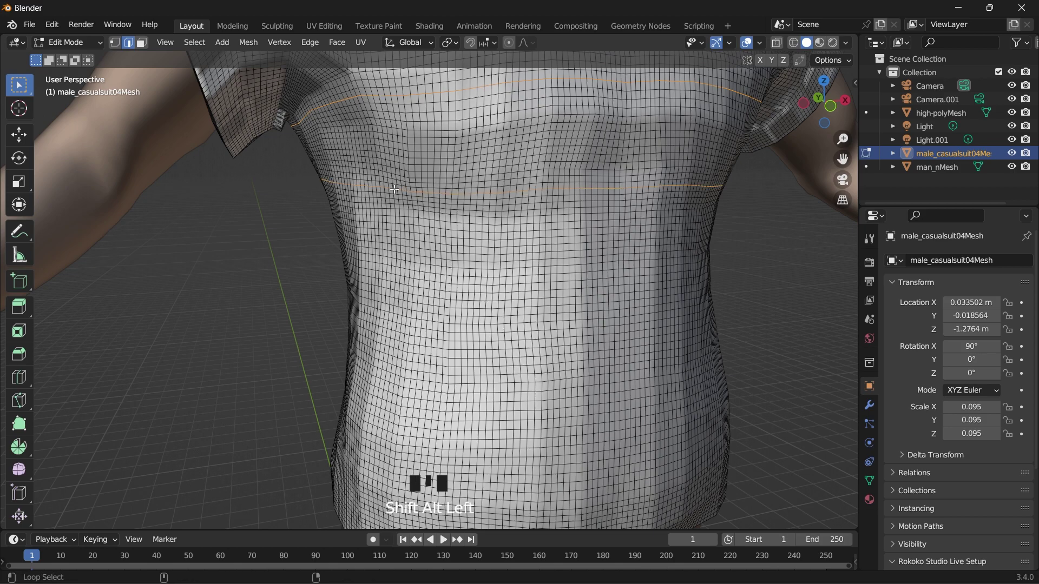
{"action": "left_click", "coordinate": [401, 282], "text": "alt+shift"}
{"action": "left_click", "coordinate": [394, 372], "text": "alt+shift"}
Step: Add two more horizontal edge loops on the lower part of the shirt, just above the hem, to the selection
{"action": "left_click_drag", "start_coordinate": [842, 159], "coordinate": [831, 2]}
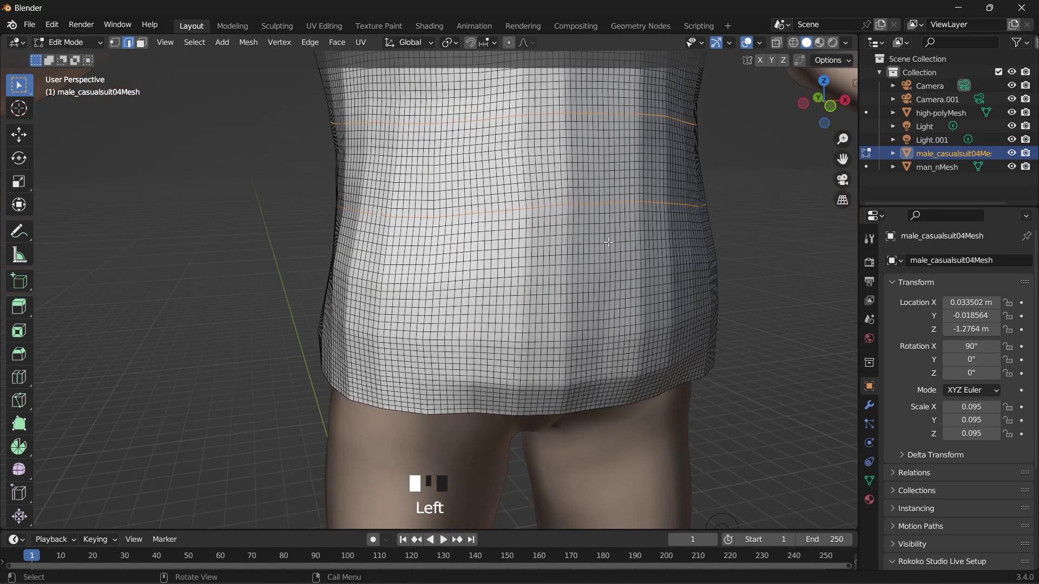
{"action": "left_click", "coordinate": [372, 303], "text": "alt+shift"}
{"action": "left_click", "coordinate": [376, 366], "text": "alt+shift"}
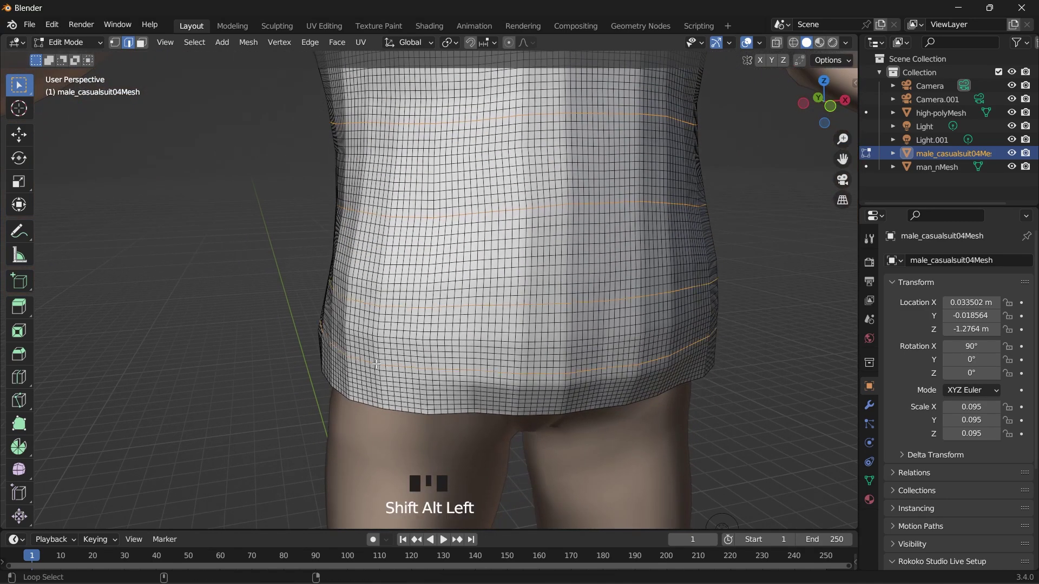
Step: Add the vertical edge loops along the front of both armholes, where the sleeves meet the torso, to the selection
{"action": "scroll", "coordinate": [465, 170], "scroll_direction": "down", "scroll_amount": 3}
{"action": "scroll", "coordinate": [389, 189], "scroll_direction": "up", "scroll_amount": 2}
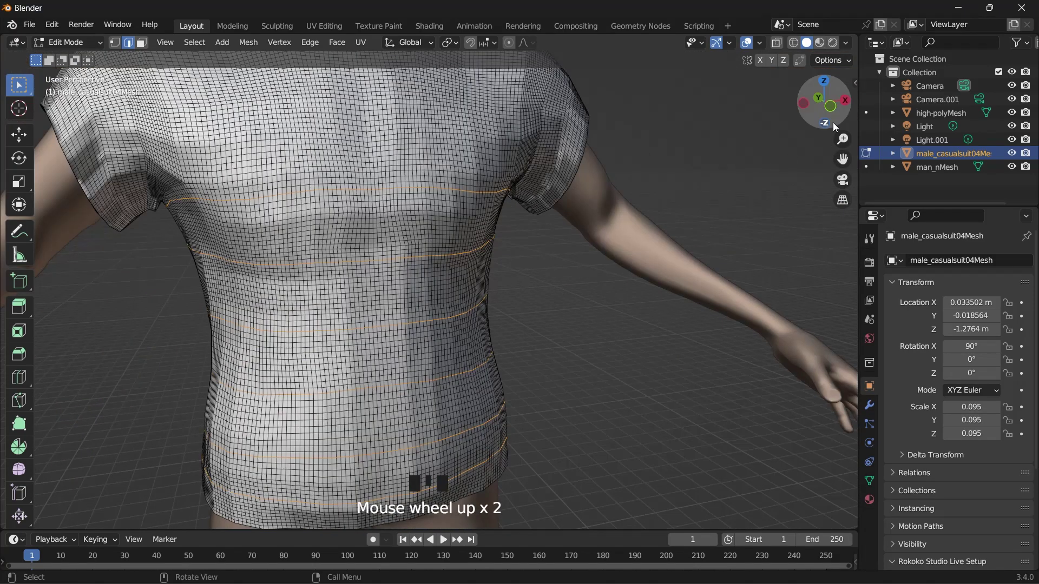
{"action": "left_click_drag", "start_coordinate": [824, 102], "coordinate": [814, 106]}
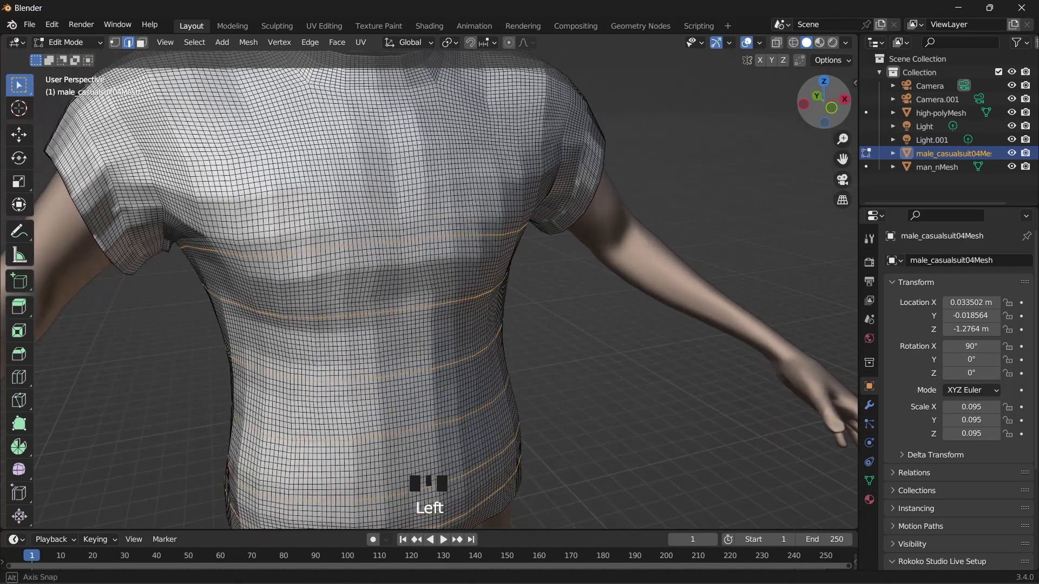
{"action": "left_click", "coordinate": [184, 158], "text": "alt+shift"}
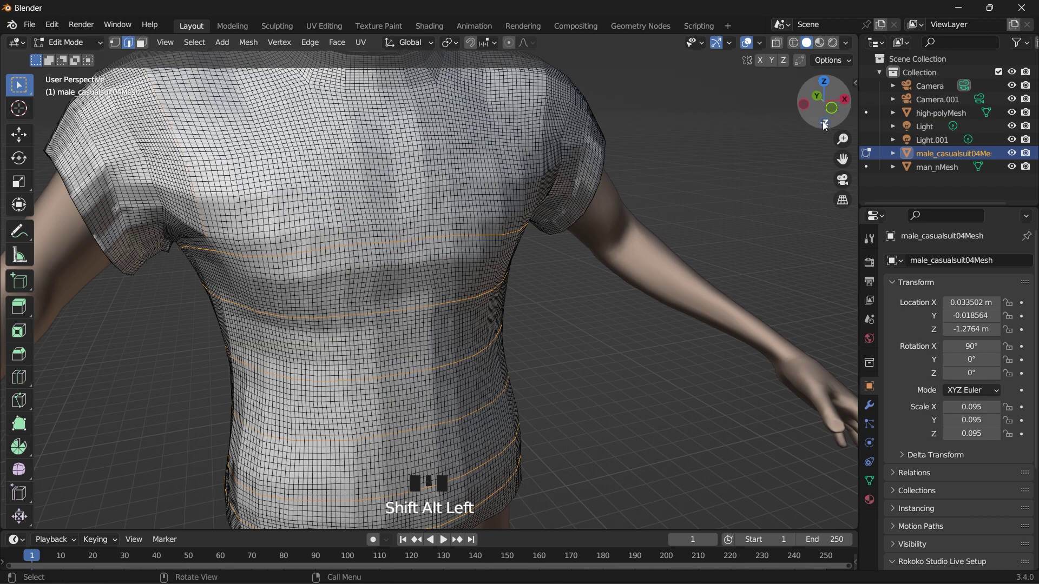
{"action": "left_click_drag", "start_coordinate": [807, 120], "coordinate": [345, 169]}
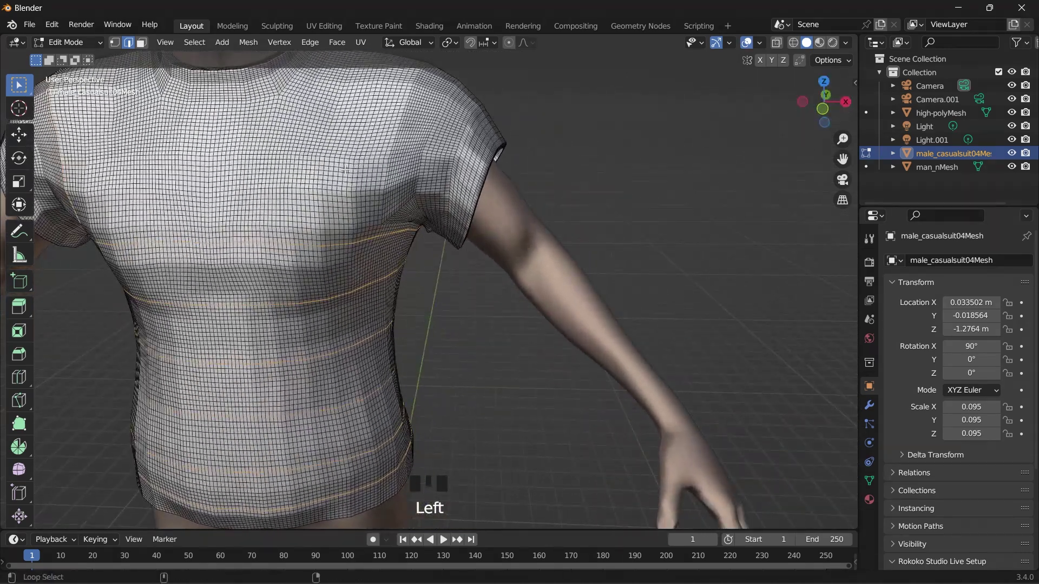
{"action": "scroll", "coordinate": [369, 172], "scroll_direction": "up", "scroll_amount": 2}
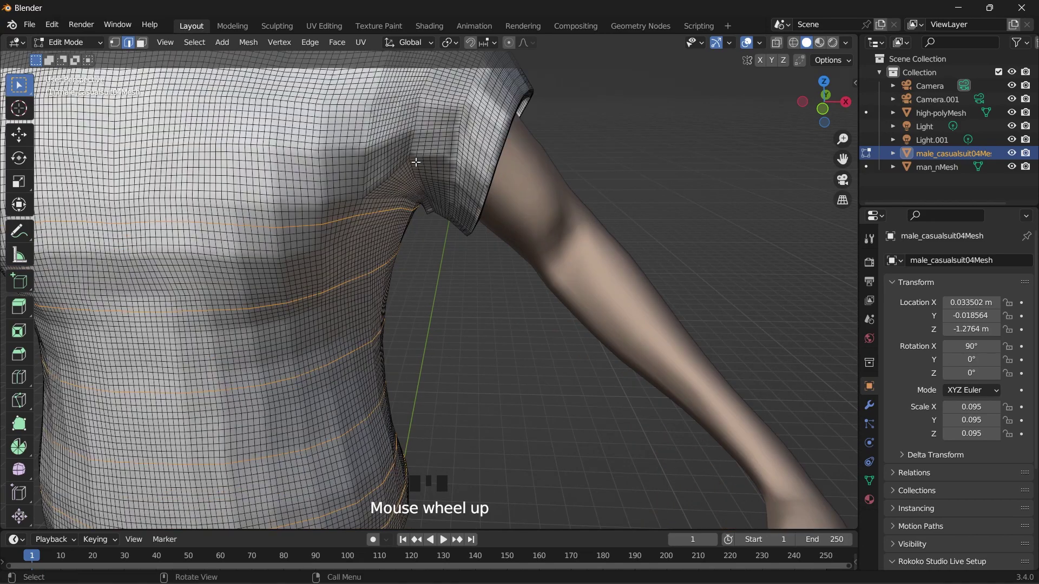
{"action": "left_click", "coordinate": [370, 112], "text": "alt+shift"}
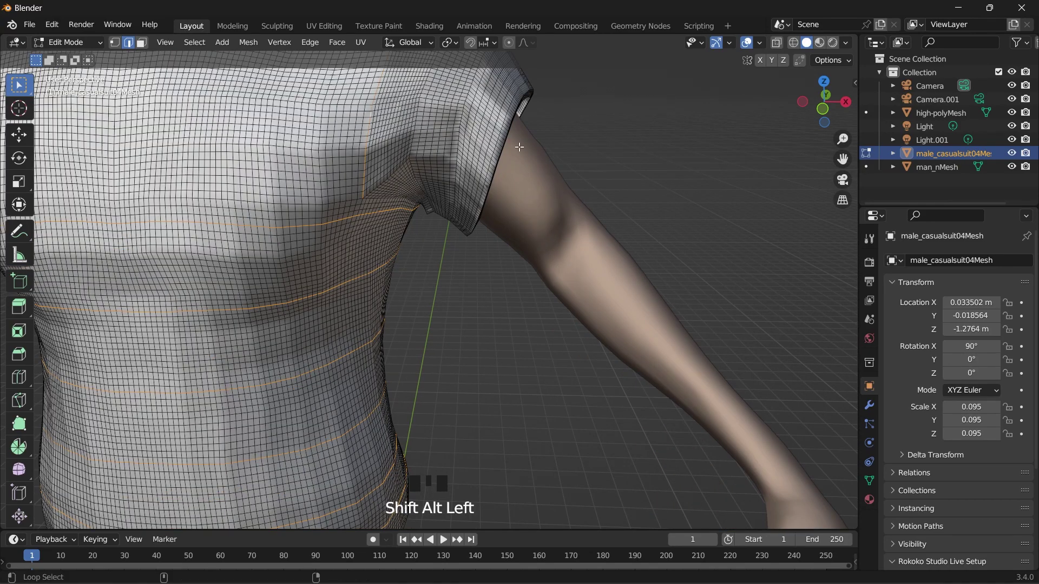
Step: Add the vertical edge loop down the centre front and a horizontal loop across the upper chest to the selection
{"action": "scroll", "coordinate": [467, 169], "scroll_direction": "down", "scroll_amount": 3}
{"action": "left_click_drag", "start_coordinate": [811, 123], "coordinate": [825, 112]}
{"action": "left_click_drag", "start_coordinate": [843, 159], "coordinate": [935, 218]}
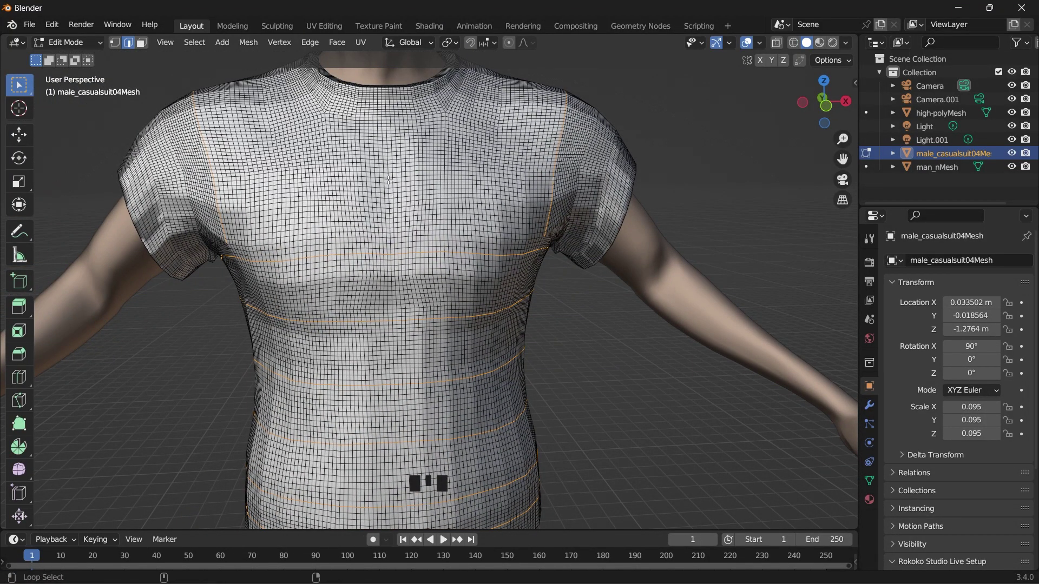
{"action": "left_click", "coordinate": [390, 180], "text": "alt+shift"}
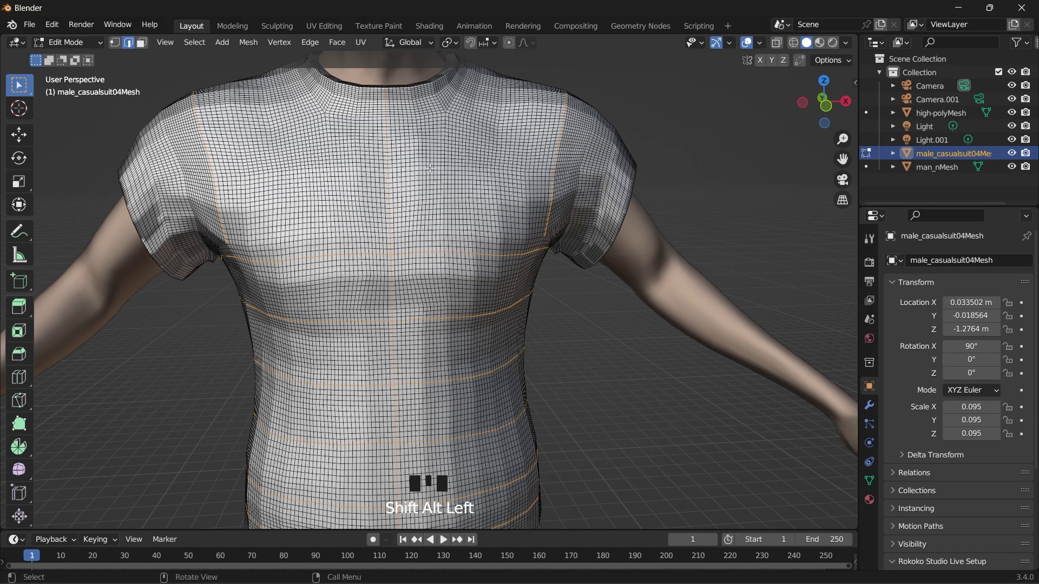
{"action": "left_click", "coordinate": [339, 166], "text": "alt+shift"}
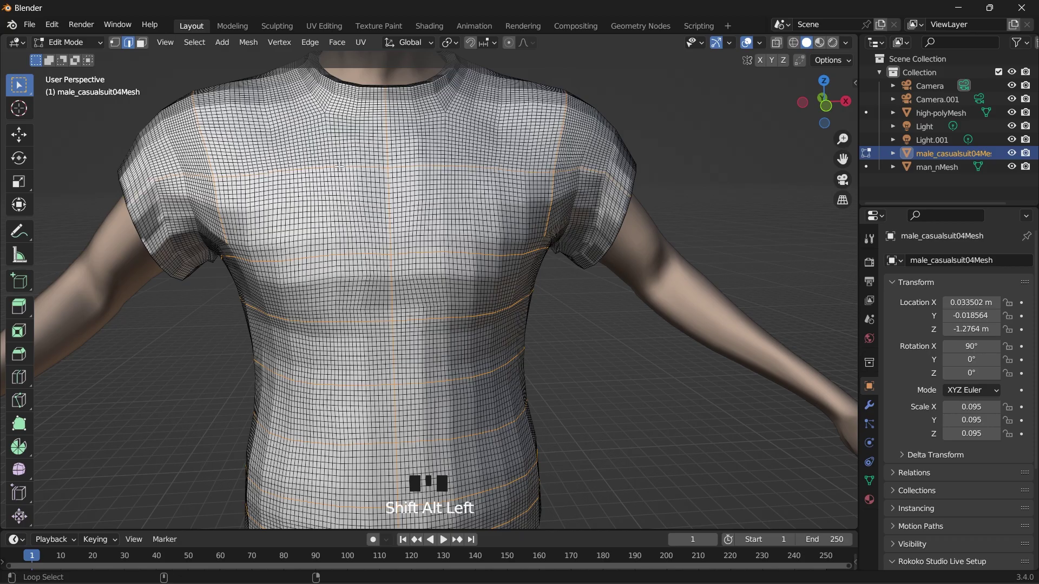
Step: Add an edge loop in the middle of the upper back, between the neckline and the exposed skin area, to the selection
{"action": "left_click_drag", "start_coordinate": [819, 106], "coordinate": [714, 106]}
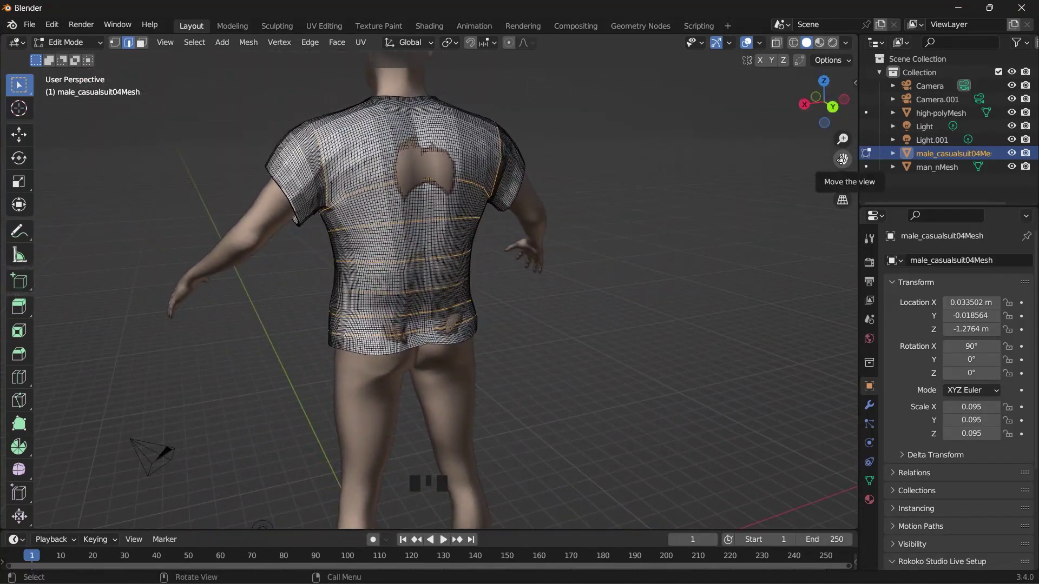
{"action": "left_click_drag", "start_coordinate": [842, 158], "coordinate": [698, 180]}
{"action": "scroll", "coordinate": [550, 244], "scroll_direction": "up", "scroll_amount": 5}
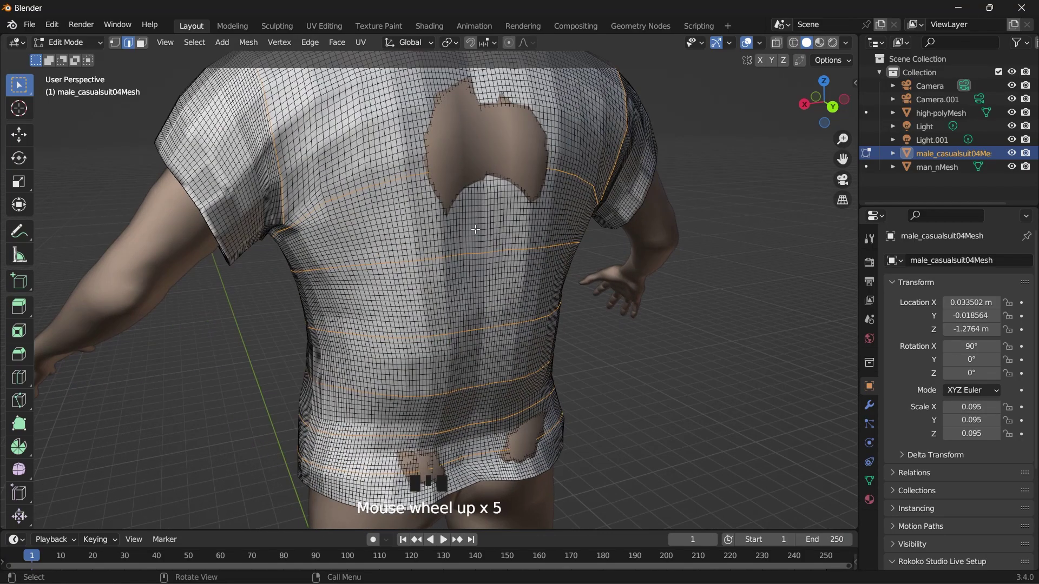
{"action": "left_click_drag", "start_coordinate": [842, 159], "coordinate": [758, 262]}
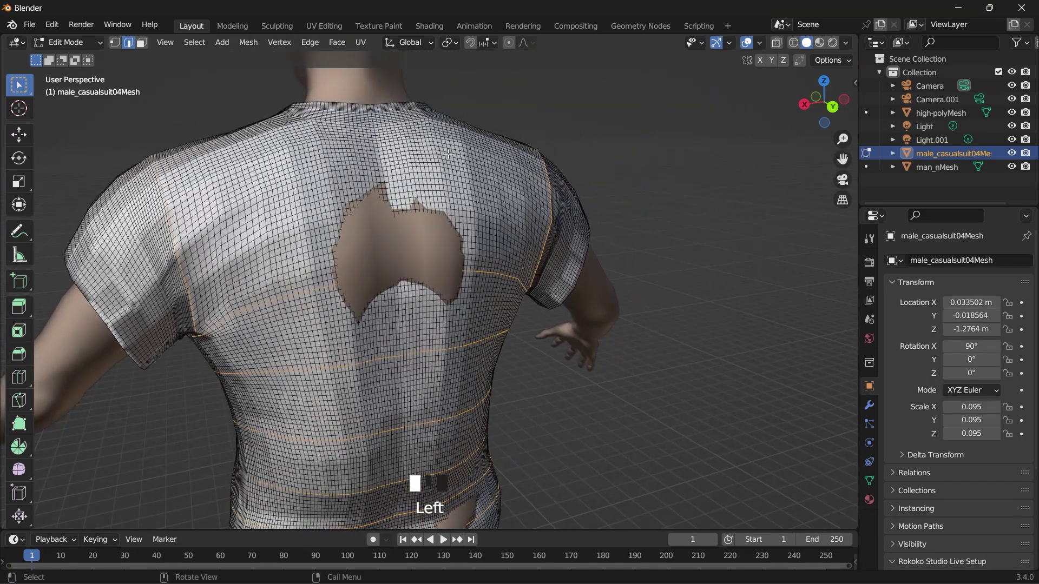
{"action": "left_click", "coordinate": [381, 151], "text": "alt+shift"}
{"action": "scroll", "coordinate": [384, 149], "scroll_direction": "up", "scroll_amount": 1}
{"action": "key", "text": "ctrl+z"}
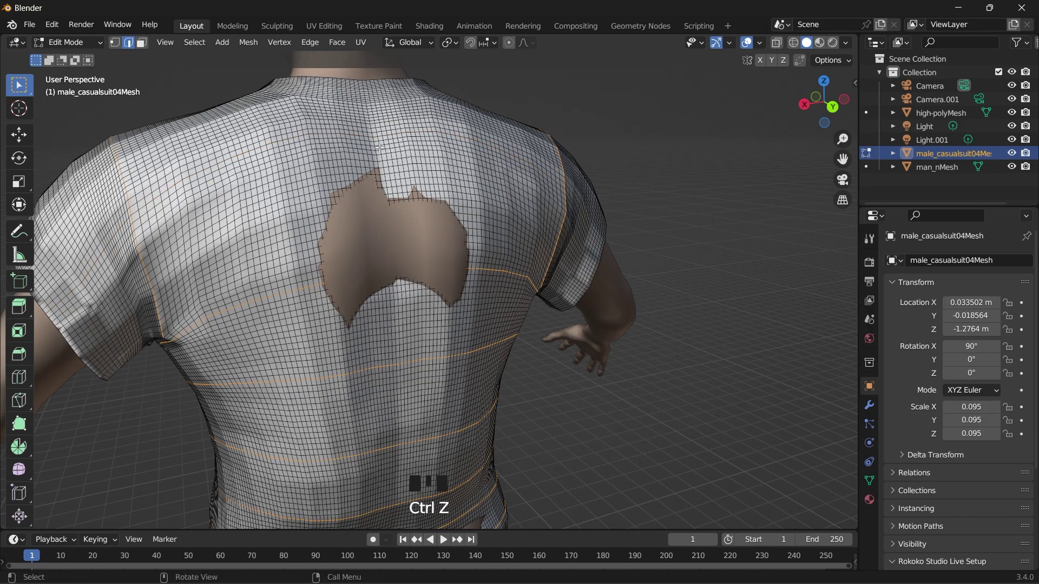
{"action": "left_click", "coordinate": [383, 153], "text": "alt+shift"}
Step: Add the edge loops running over the tops of both shoulders, from the neckline towards the sleeves, to the selection
{"action": "scroll", "coordinate": [378, 168], "scroll_direction": "down", "scroll_amount": 2}
{"action": "left_click_drag", "start_coordinate": [822, 118], "coordinate": [908, 150]}
{"action": "left_click_drag", "start_coordinate": [842, 159], "coordinate": [1033, 26]}
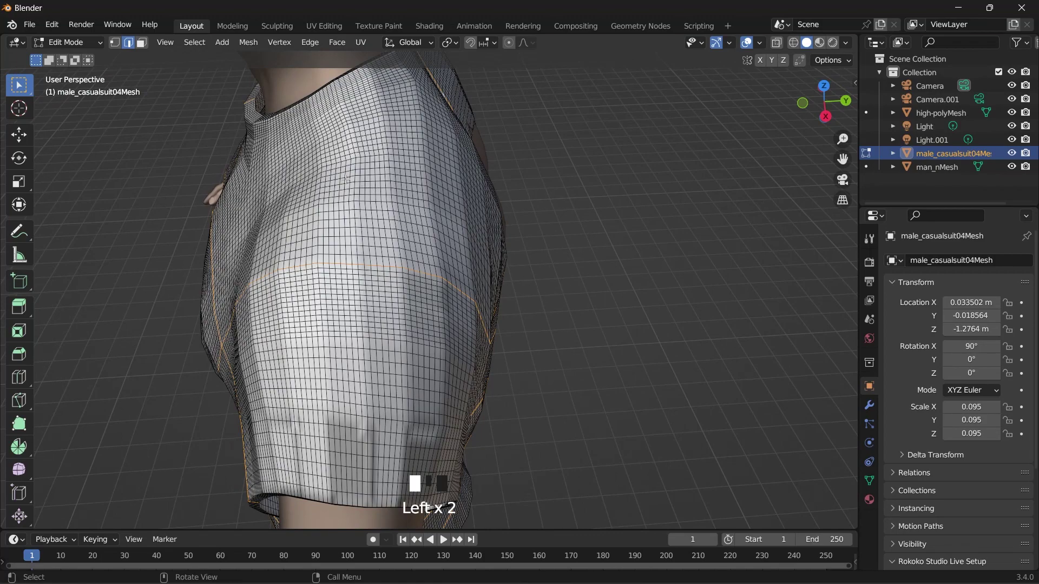
{"action": "key", "text": "alt"}
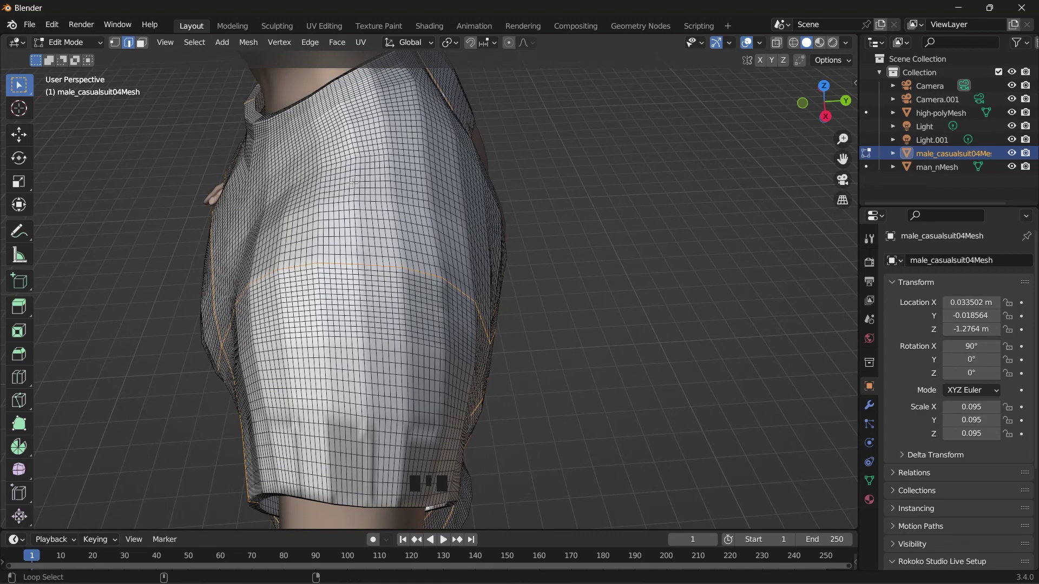
{"action": "left_click", "coordinate": [354, 184], "text": "alt+shift"}
{"action": "left_click_drag", "start_coordinate": [824, 104], "coordinate": [952, 148]}
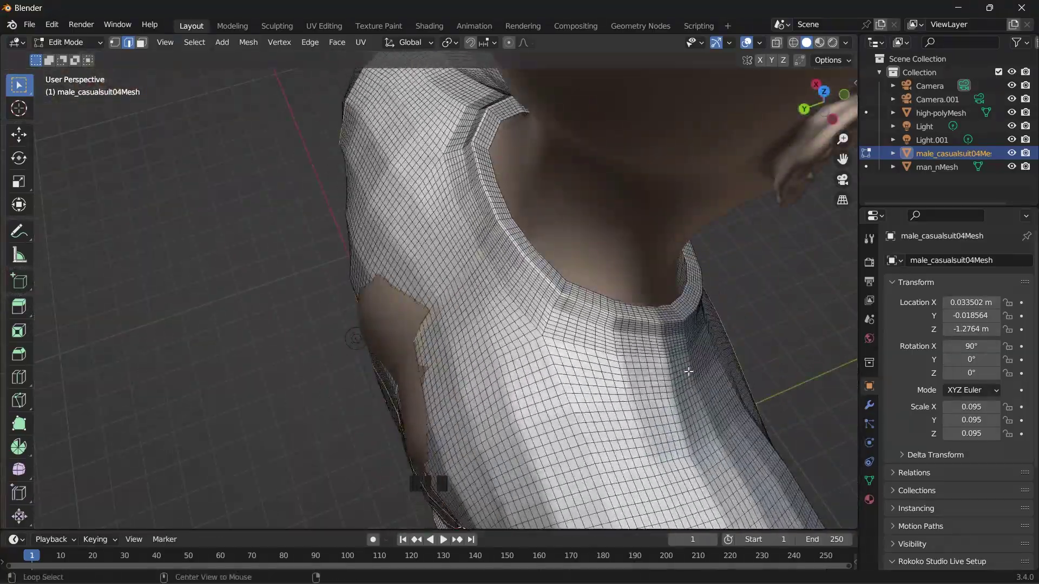
{"action": "left_click", "coordinate": [691, 371], "text": "alt+shift"}
Step: Add a vertical edge loop down each side of the torso, from the armpit to the hem, to the selection
{"action": "left_click_drag", "start_coordinate": [820, 121], "coordinate": [741, 50]}
{"action": "scroll", "coordinate": [784, 179], "scroll_direction": "down", "scroll_amount": 2}
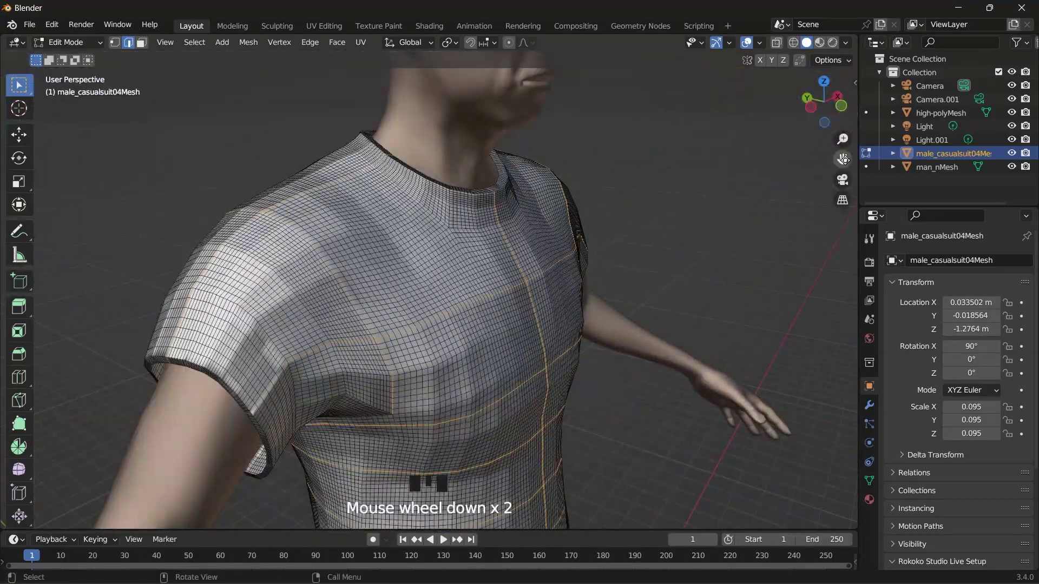
{"action": "left_click_drag", "start_coordinate": [841, 159], "coordinate": [768, 43]}
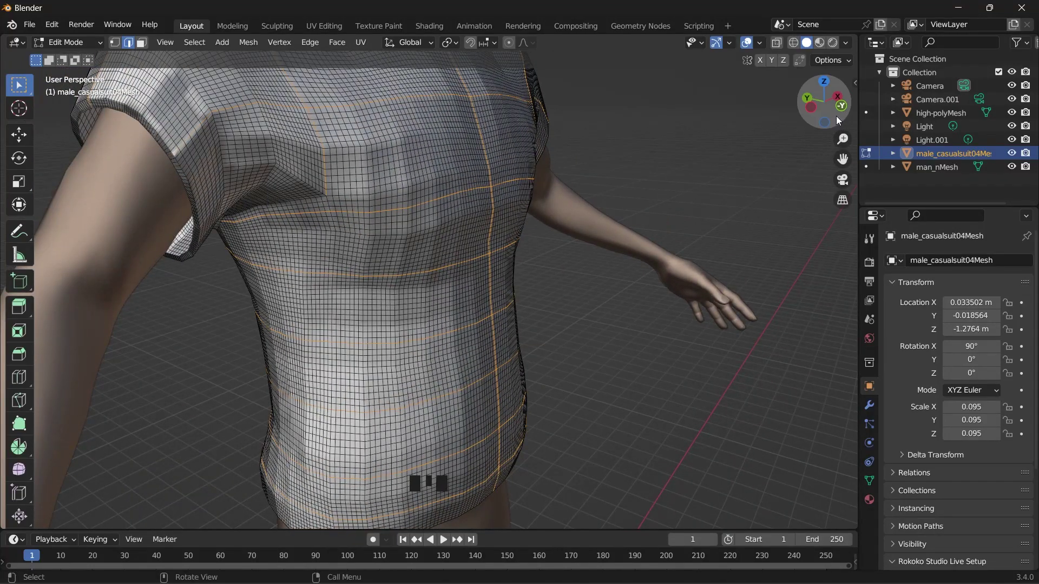
{"action": "left_click_drag", "start_coordinate": [841, 121], "coordinate": [797, 109]}
{"action": "left_click_drag", "start_coordinate": [841, 159], "coordinate": [857, 236]}
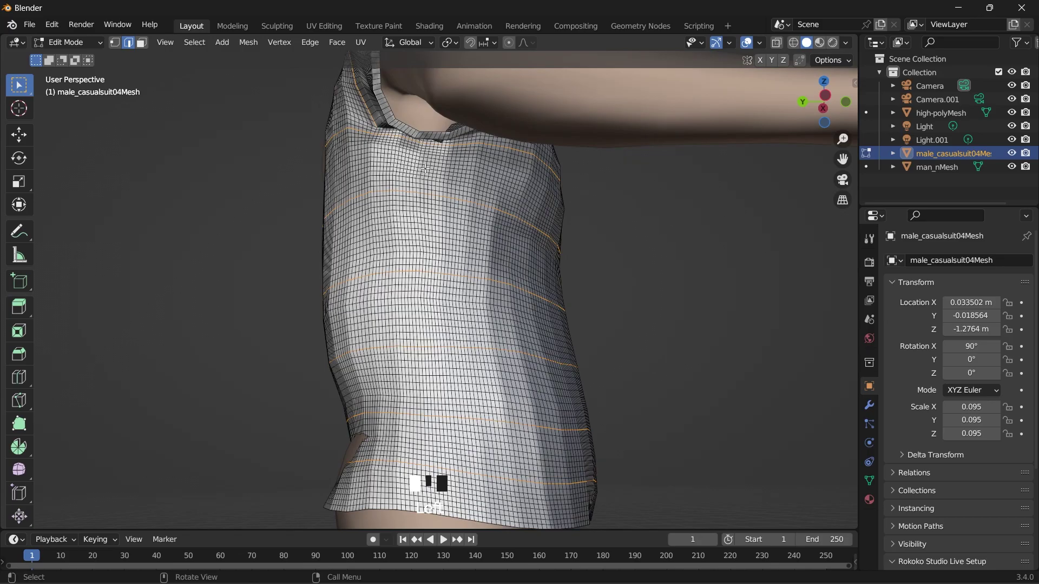
{"action": "left_click", "coordinate": [425, 167], "text": "alt+shift"}
{"action": "left_click_drag", "start_coordinate": [818, 107], "coordinate": [575, 101]}
{"action": "left_click", "coordinate": [471, 204], "text": "alt+shift"}
{"action": "key", "text": "ctrl+z"}
{"action": "scroll", "coordinate": [524, 179], "scroll_direction": "up", "scroll_amount": 1}
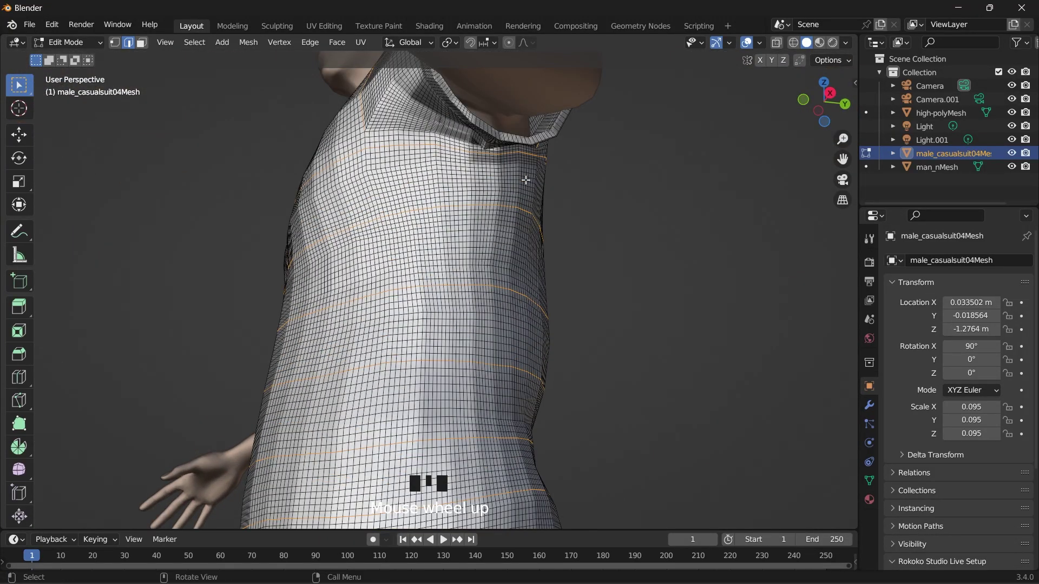
{"action": "left_click", "coordinate": [487, 179], "text": "alt+shift"}
{"action": "scroll", "coordinate": [489, 179], "scroll_direction": "up", "scroll_amount": 1}
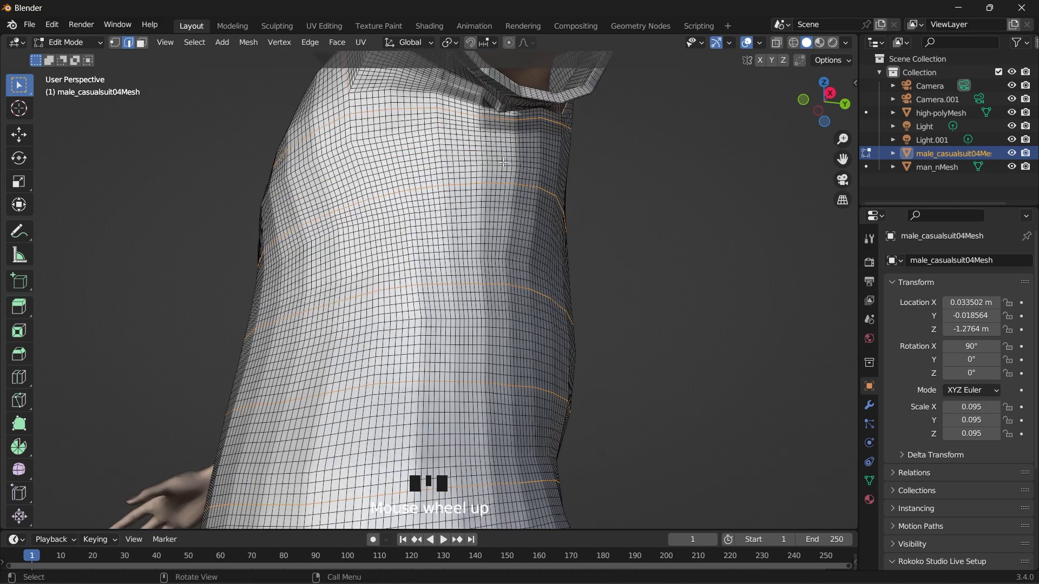
{"action": "left_click", "coordinate": [502, 163], "text": "alt+shift"}
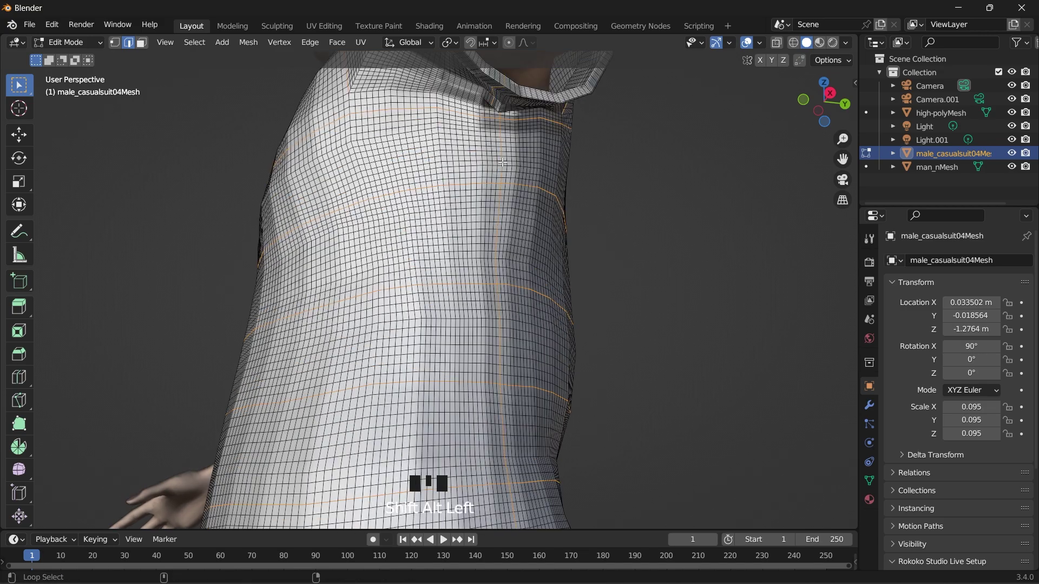
{"action": "scroll", "coordinate": [564, 151], "scroll_direction": "down", "scroll_amount": 4}
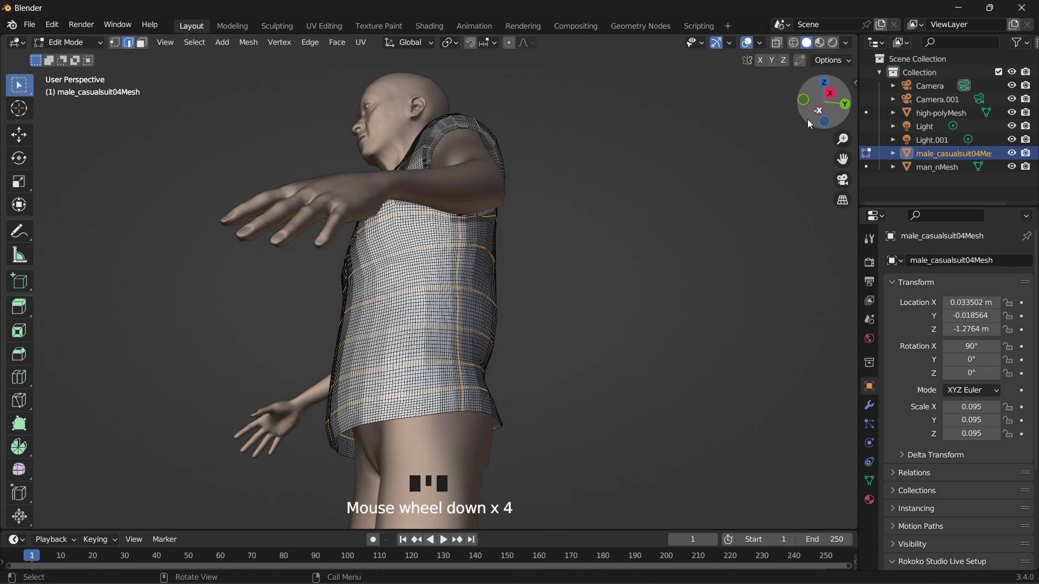
Step: Add an edge loop around the middle of each sleeve to the selection
{"action": "left_click_drag", "start_coordinate": [807, 119], "coordinate": [722, 169]}
{"action": "scroll", "coordinate": [622, 118], "scroll_direction": "up", "scroll_amount": 2}
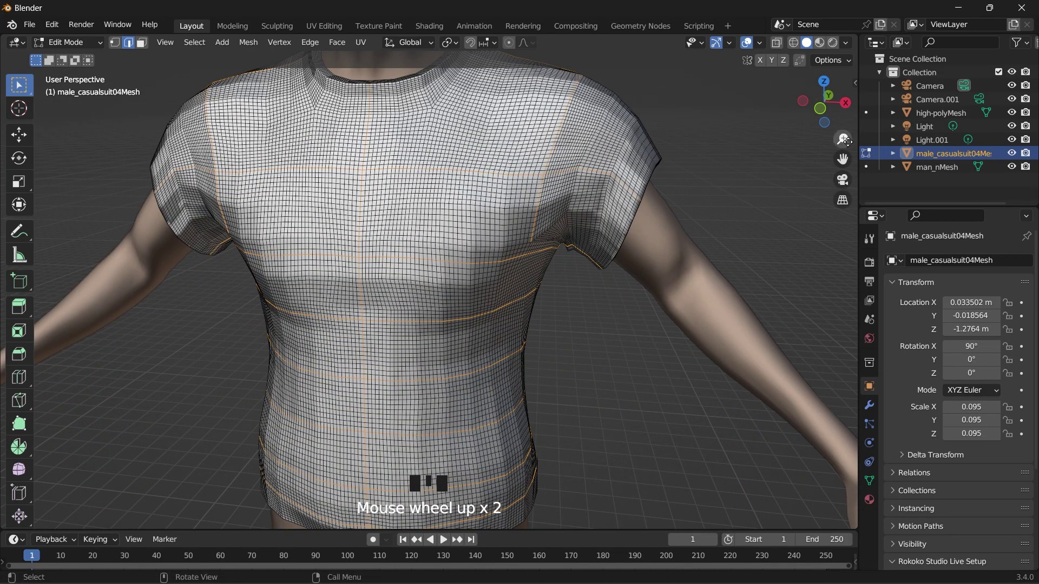
{"action": "left_click_drag", "start_coordinate": [842, 158], "coordinate": [805, 206]}
{"action": "scroll", "coordinate": [580, 134], "scroll_direction": "up", "scroll_amount": 2}
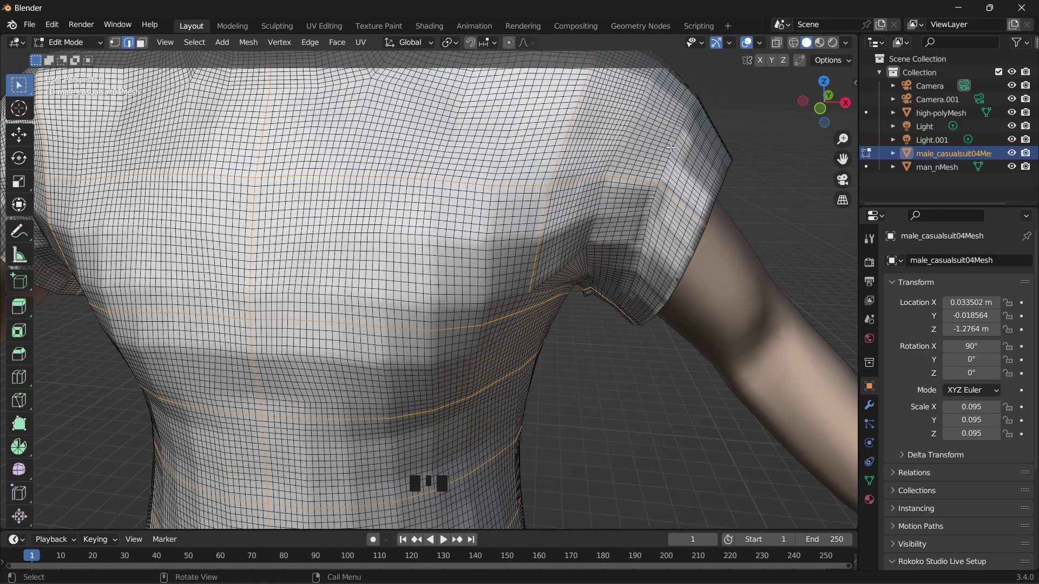
{"action": "left_click_drag", "start_coordinate": [842, 158], "coordinate": [565, 206]}
{"action": "left_click", "coordinate": [558, 207], "text": "alt+shift"}
{"action": "left_click_drag", "start_coordinate": [843, 158], "coordinate": [1038, 179]}
{"action": "left_click_drag", "start_coordinate": [823, 101], "coordinate": [856, 101]}
{"action": "left_click", "coordinate": [261, 238], "text": "alt+shift"}
Step: Create a vertex group named folds and assign the selected edge loops to it
{"action": "scroll", "coordinate": [261, 238], "scroll_direction": "down", "scroll_amount": 4}
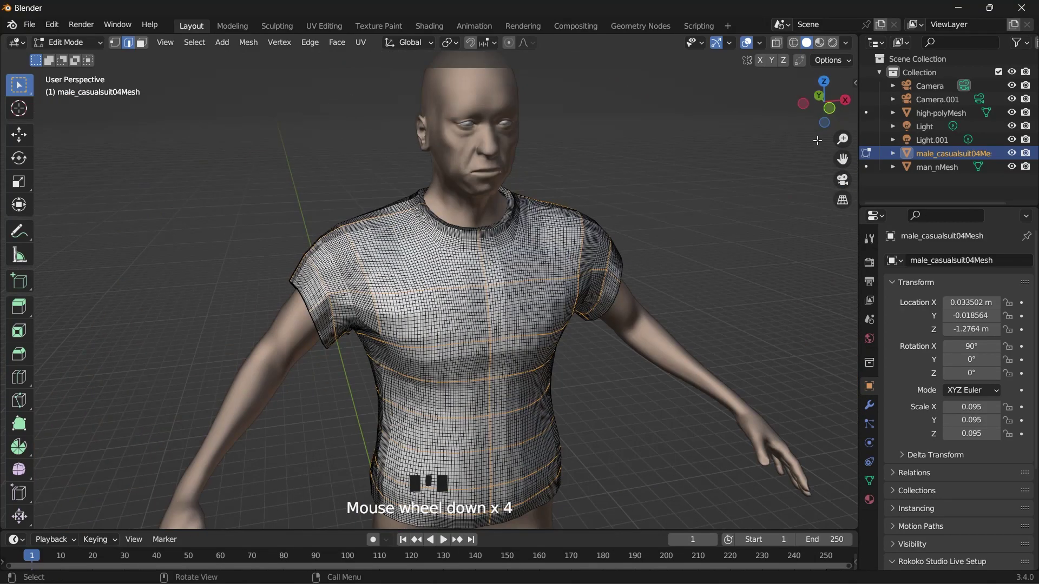
{"action": "left_click_drag", "start_coordinate": [842, 158], "coordinate": [782, 202]}
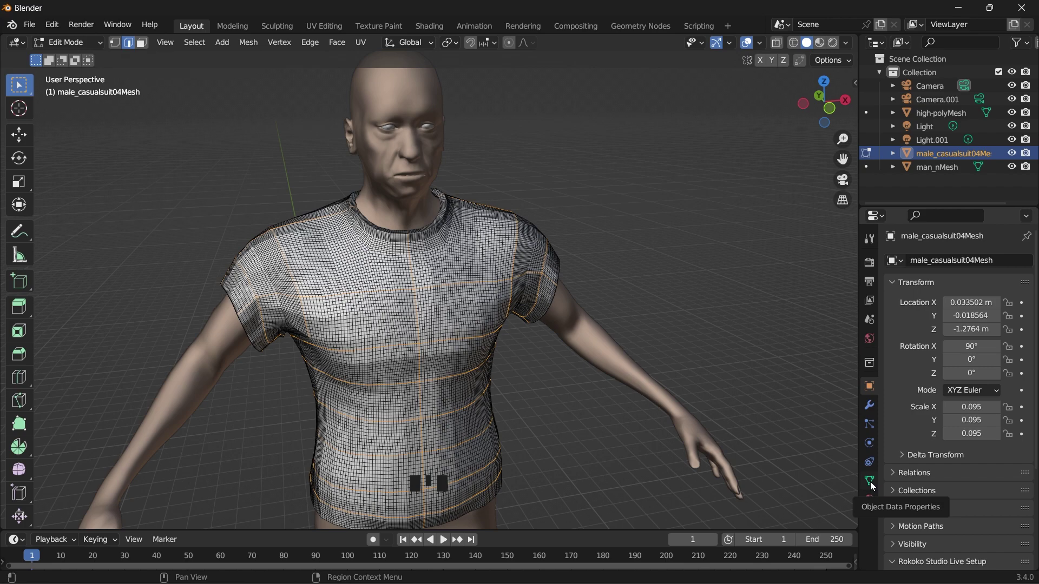
{"action": "left_click", "coordinate": [869, 481]}
{"action": "left_click", "coordinate": [1021, 304]}
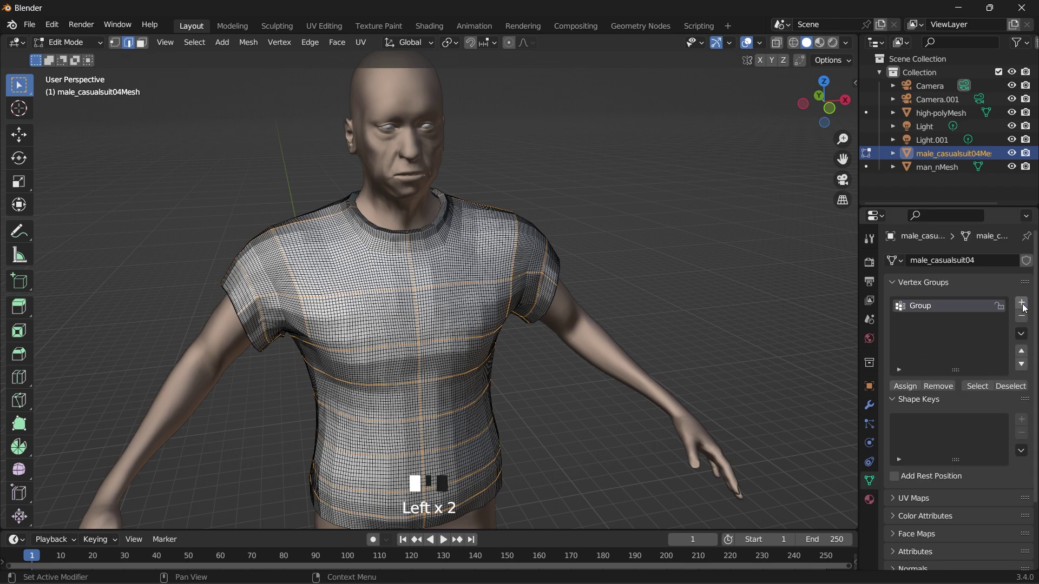
{"action": "left_click", "coordinate": [938, 306]}
{"action": "double_click", "coordinate": [930, 306]}
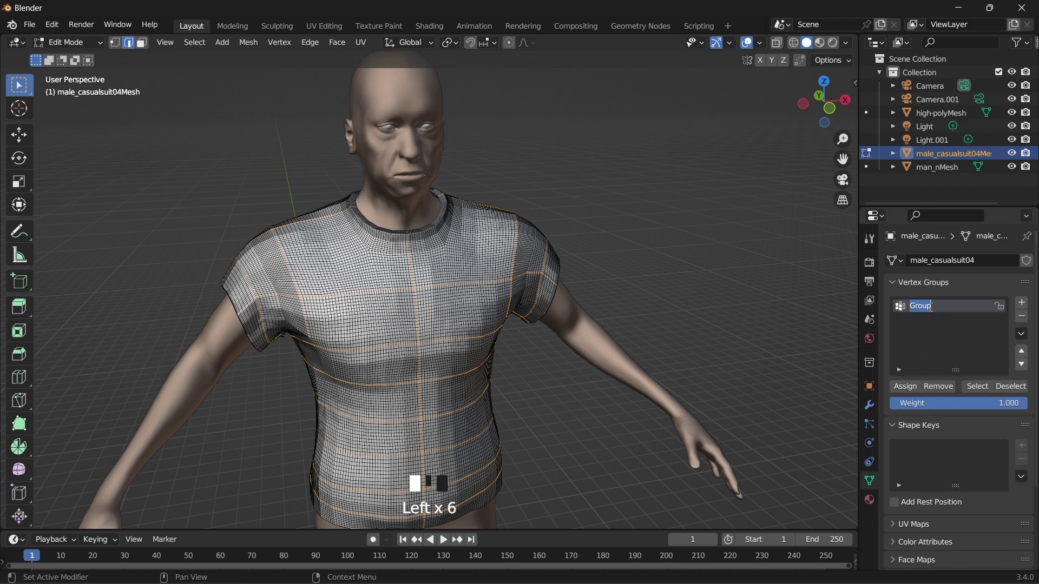
{"action": "type", "text": "folds"}
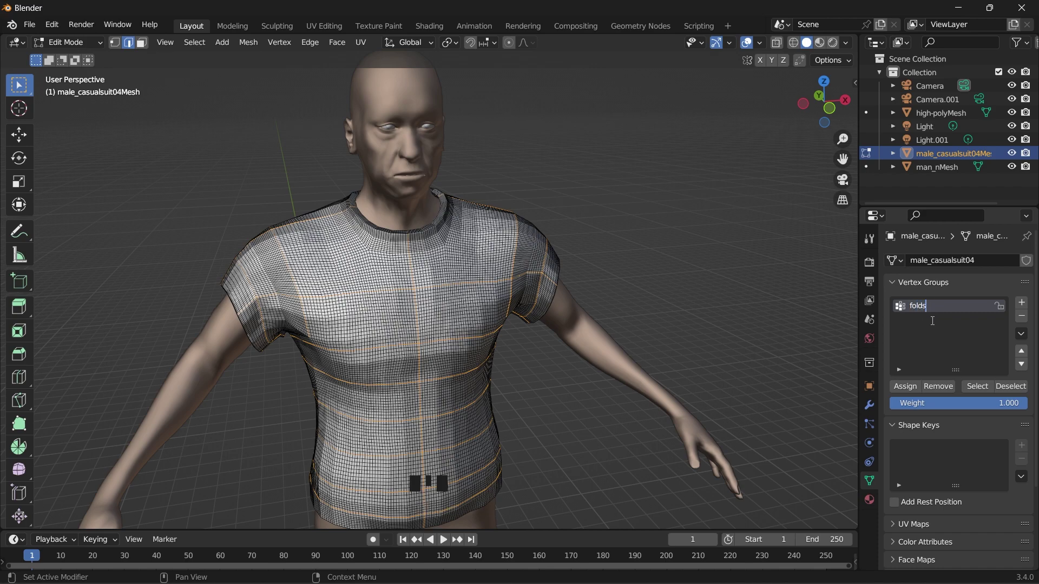
{"action": "left_click", "coordinate": [908, 387]}
{"action": "left_click", "coordinate": [908, 389]}
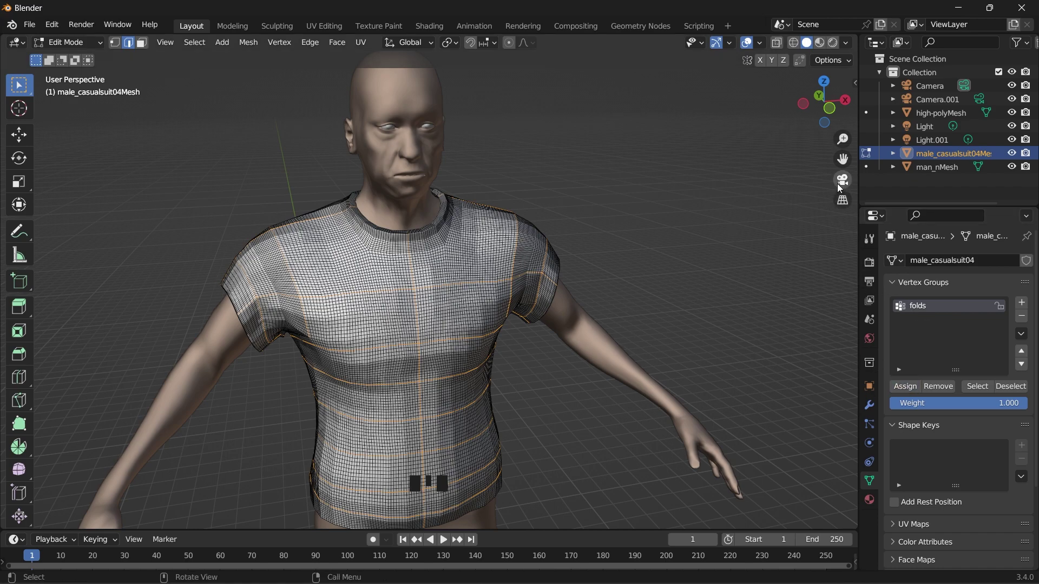
Step: Return to Object Mode and set the T-shirt's origin to its geometry
{"action": "left_click_drag", "start_coordinate": [825, 106], "coordinate": [816, 118]}
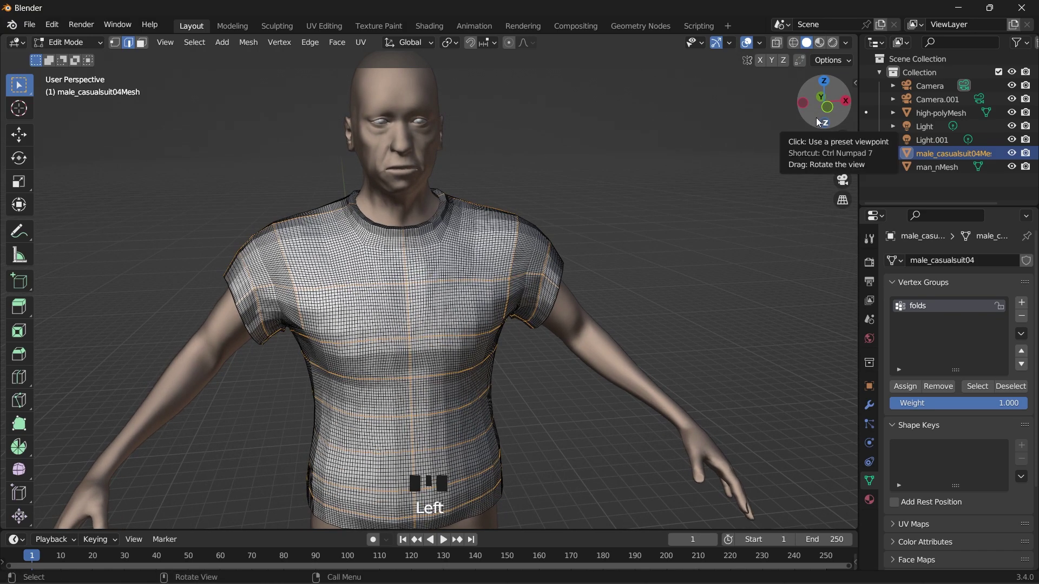
{"action": "left_click_drag", "start_coordinate": [843, 162], "coordinate": [822, 174]}
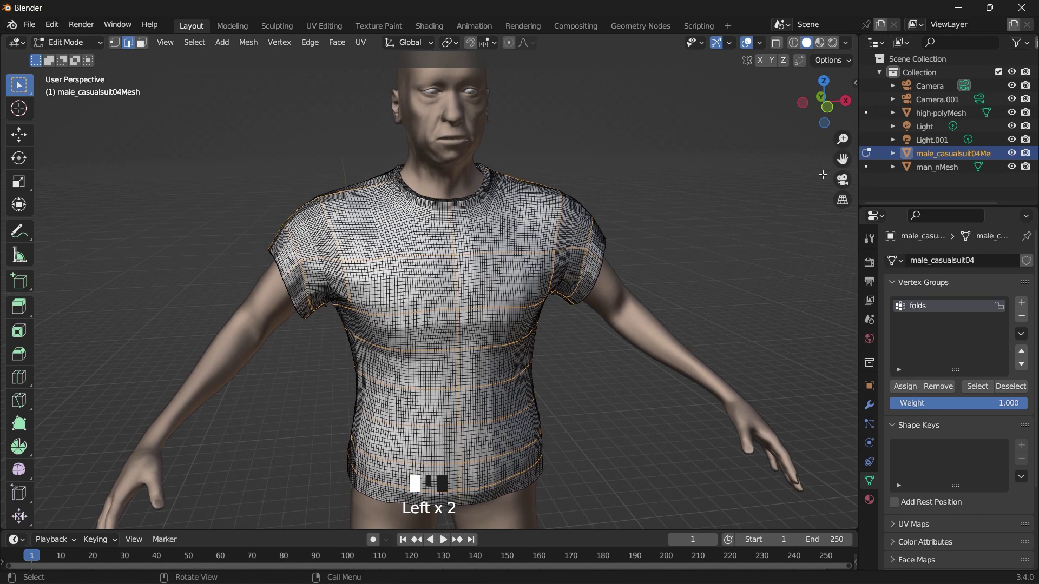
{"action": "left_click_drag", "start_coordinate": [65, 42], "coordinate": [57, 56]}
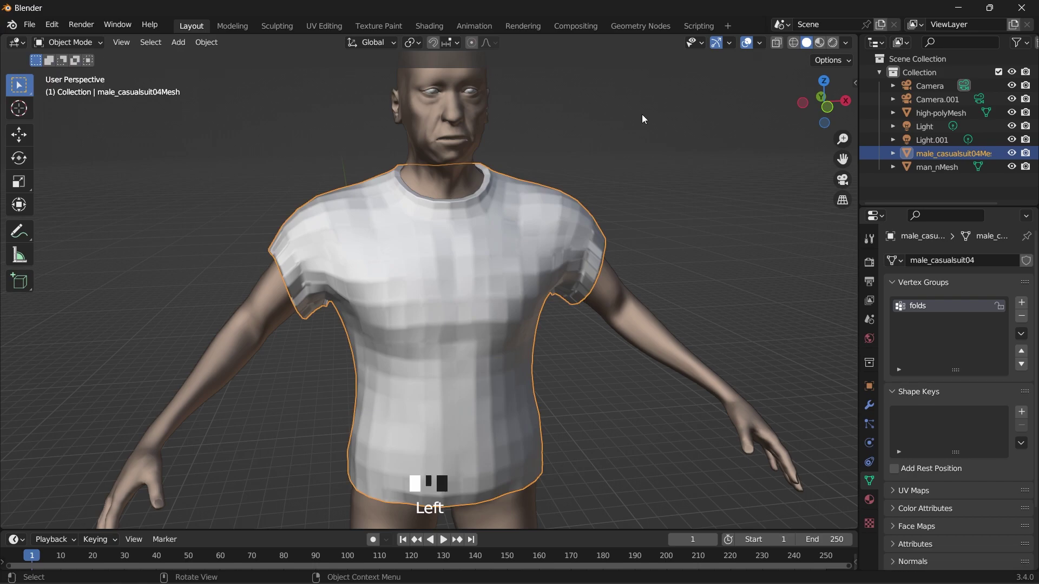
{"action": "left_click_drag", "start_coordinate": [816, 120], "coordinate": [332, 285]}
{"action": "left_click", "coordinate": [381, 270]}
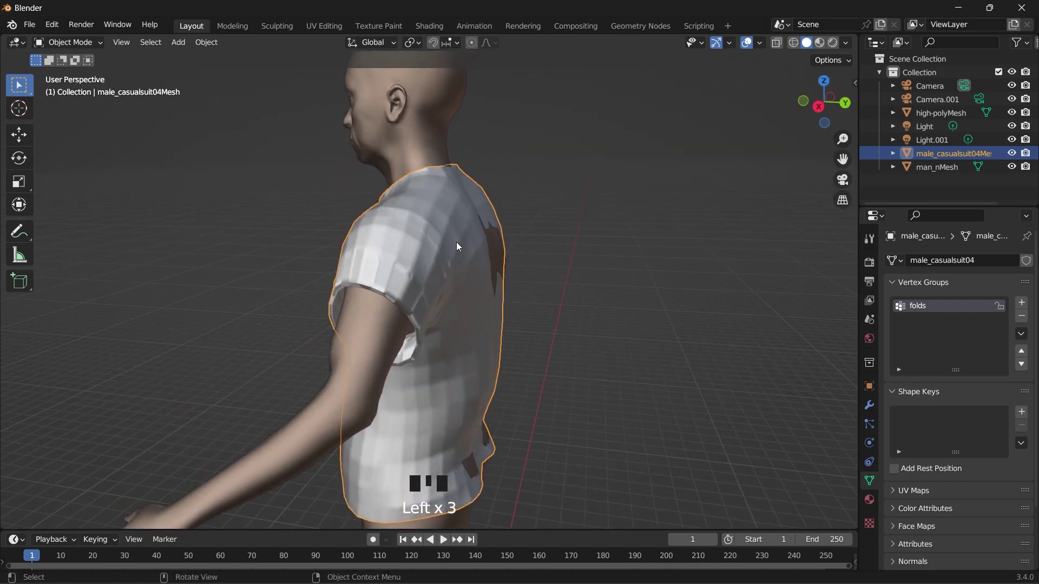
{"action": "left_click", "coordinate": [18, 134]}
{"action": "left_click", "coordinate": [206, 42]}
{"action": "mouse_move", "coordinate": [233, 72]}
{"action": "left_click", "coordinate": [373, 86]}
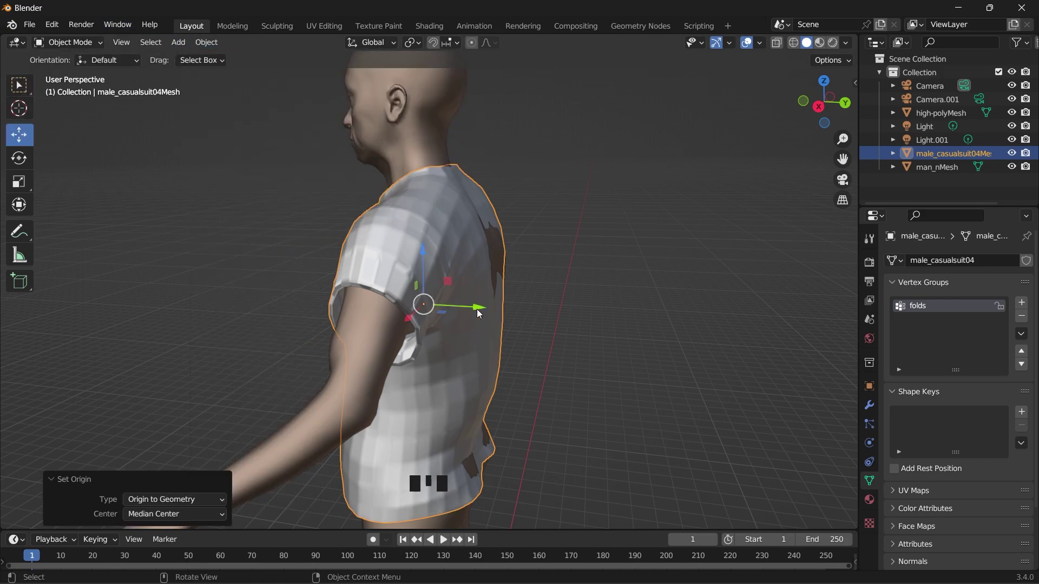
Step: Move the T-shirt about 0.083 m along the Y axis to cover the skin showing through at the back
{"action": "left_click_drag", "start_coordinate": [477, 308], "coordinate": [483, 308]}
{"action": "left_click_drag", "start_coordinate": [811, 131], "coordinate": [699, 218]}
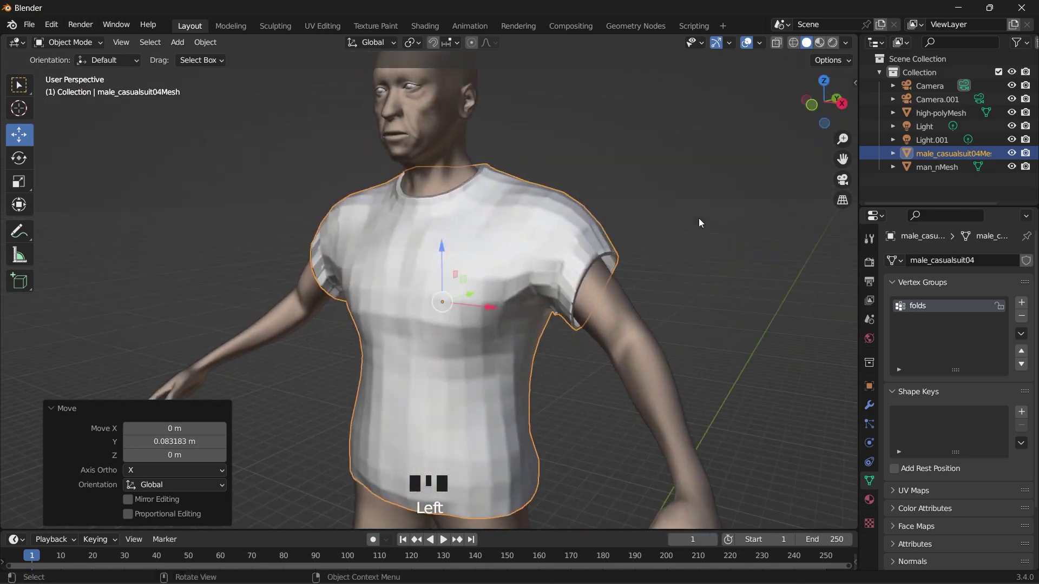
{"action": "scroll", "coordinate": [661, 252], "scroll_direction": "down", "scroll_amount": 2}
{"action": "scroll", "coordinate": [602, 259], "scroll_direction": "up", "scroll_amount": 2}
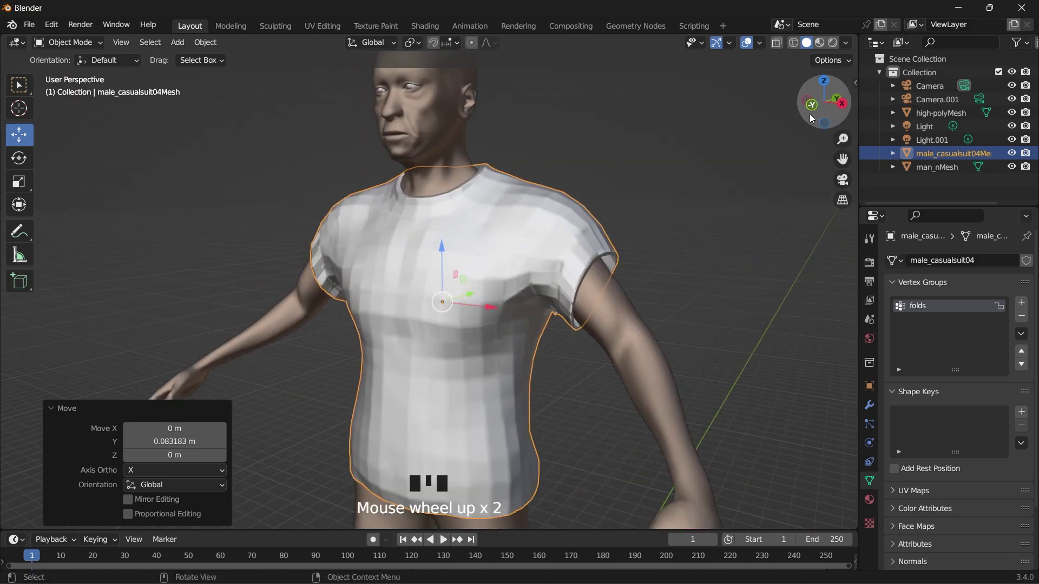
{"action": "left_click_drag", "start_coordinate": [810, 117], "coordinate": [835, 168]}
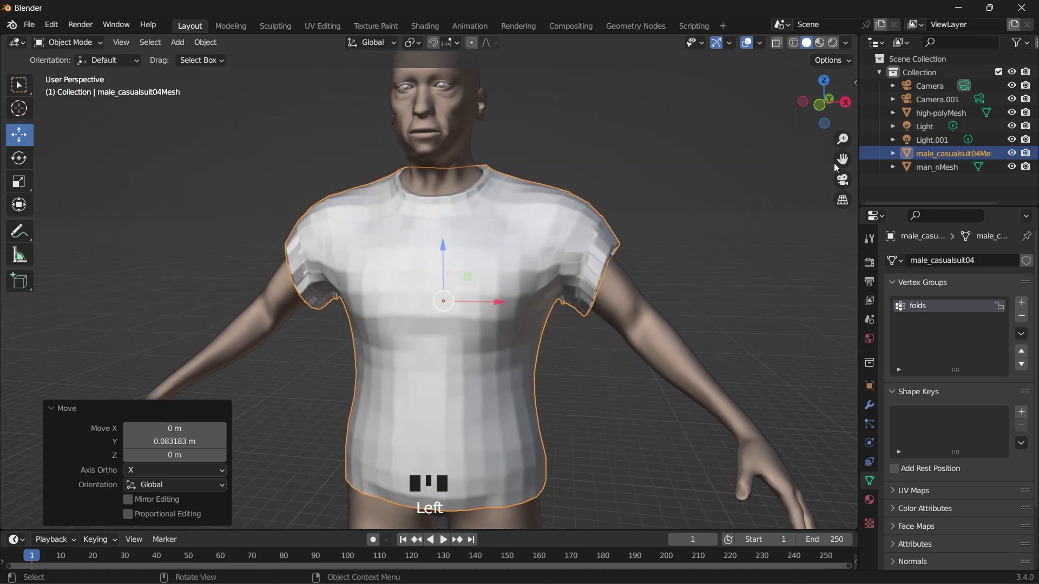
Step: Add Collision physics to the body mesh man_nMesh and Cloth physics to the T-shirt
{"action": "left_click", "coordinate": [635, 309]}
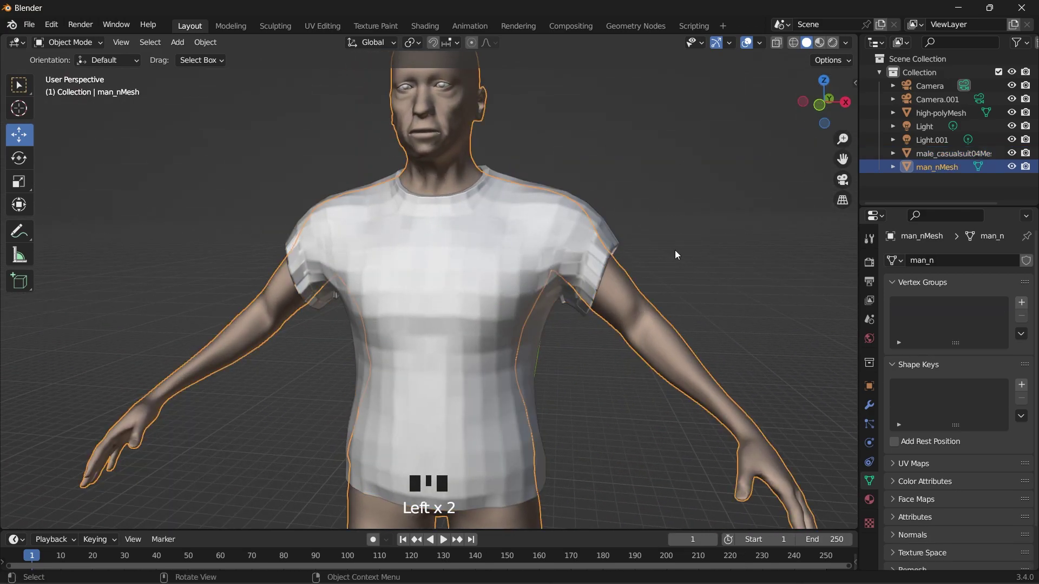
{"action": "left_click", "coordinate": [869, 443]}
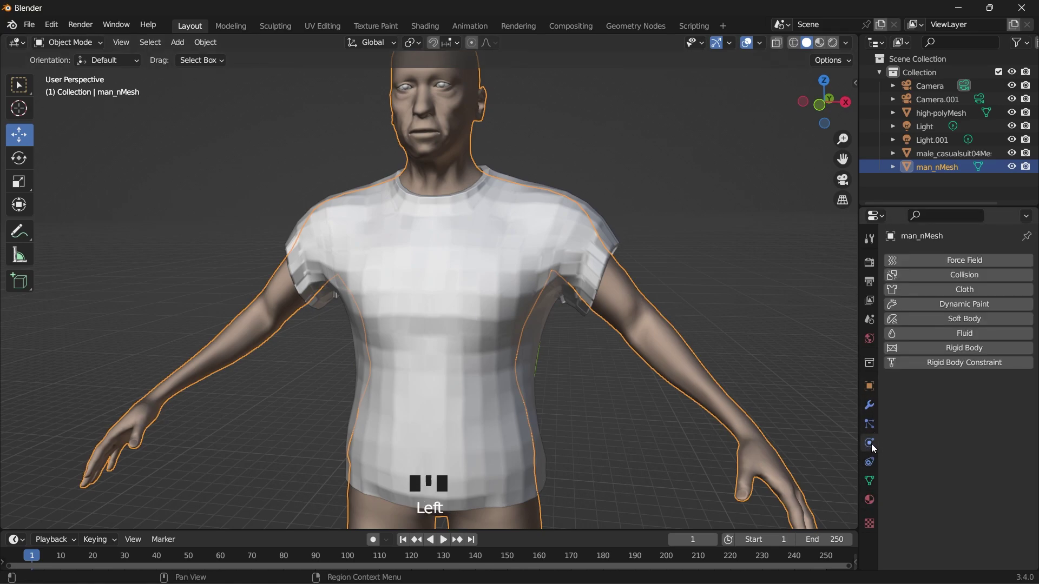
{"action": "left_click", "coordinate": [919, 276]}
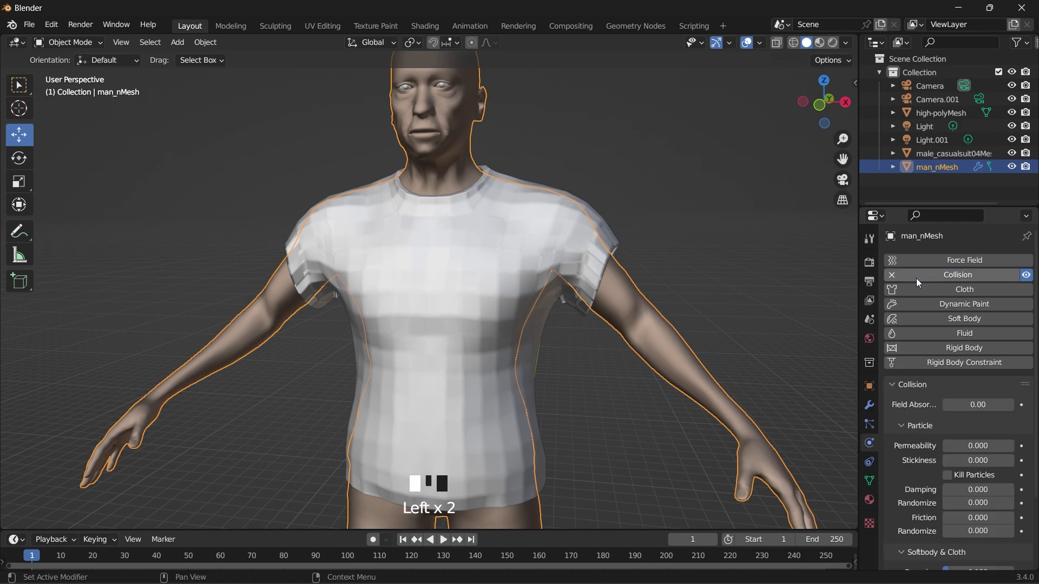
{"action": "left_click", "coordinate": [422, 265]}
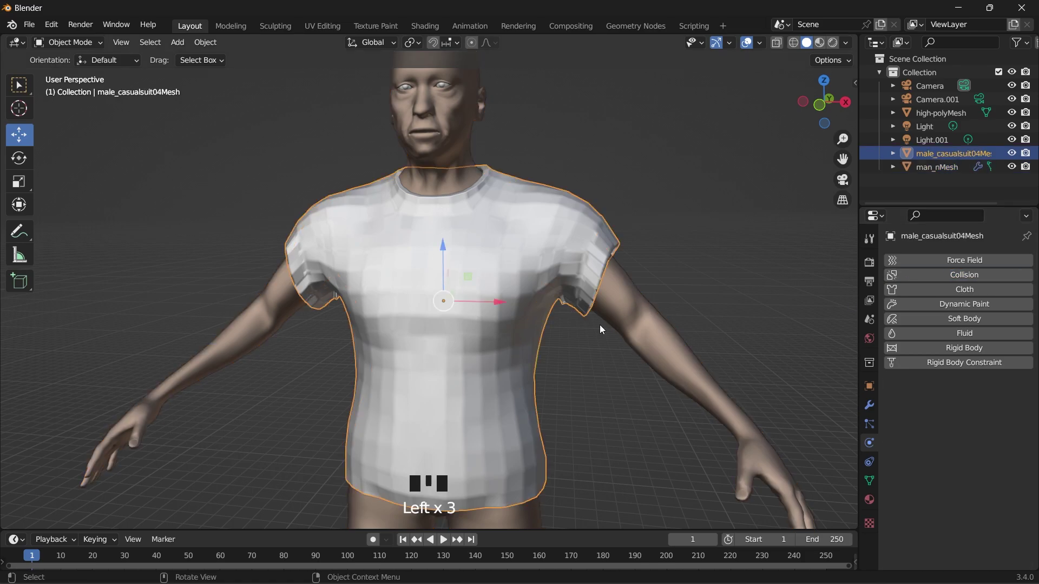
{"action": "left_click", "coordinate": [974, 290]}
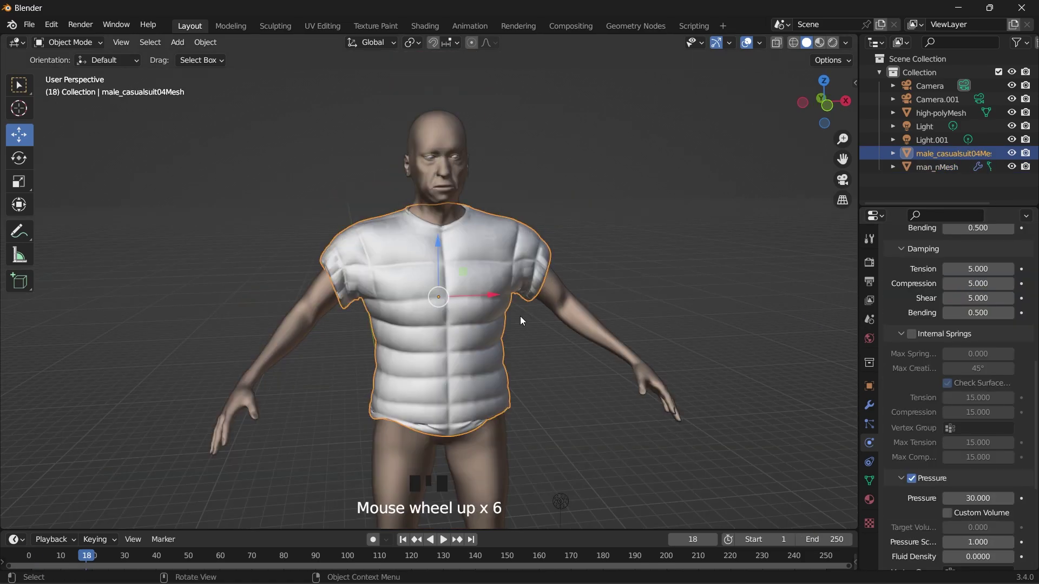
Step: Remove the Cloth physics from the T-shirt
{"action": "left_click", "coordinate": [475, 328]}
{"action": "scroll", "coordinate": [933, 382], "scroll_direction": "up", "scroll_amount": 15}
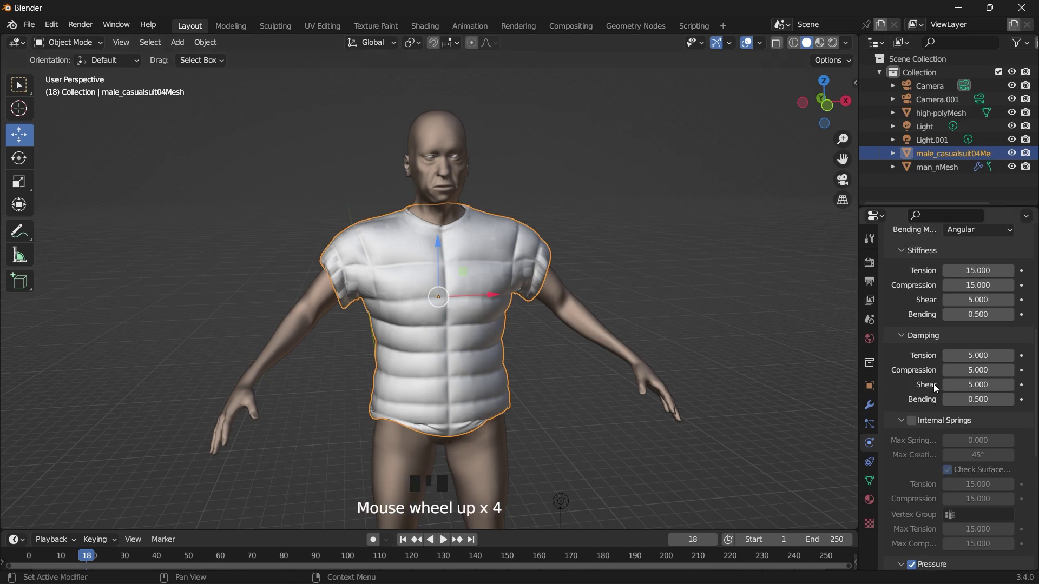
{"action": "left_click", "coordinate": [891, 268]}
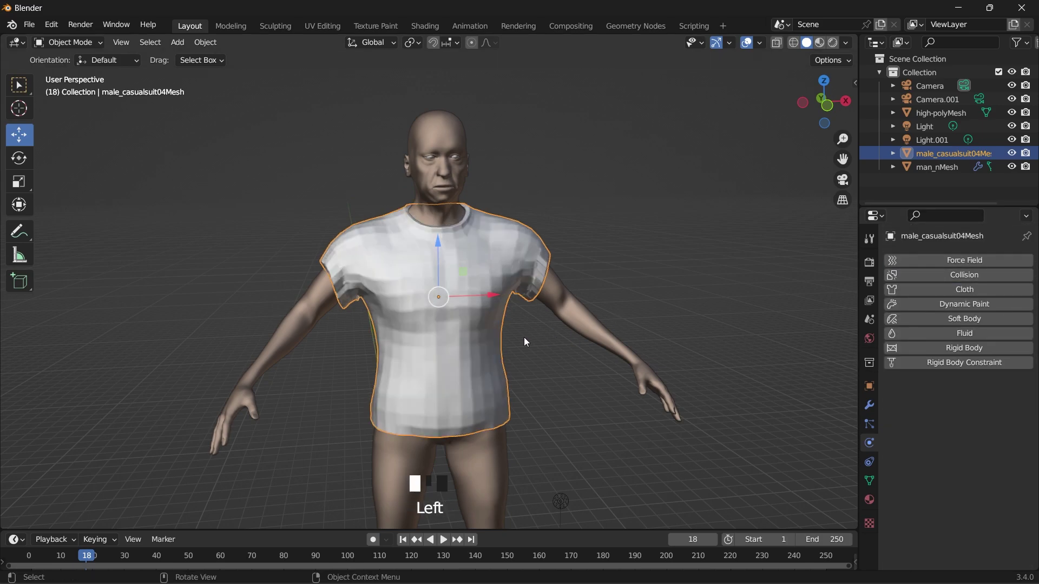
Step: Add a Solidify modifier to the T-shirt mesh male_casualsuit04Mesh
{"action": "left_click", "coordinate": [486, 330]}
{"action": "left_click", "coordinate": [661, 229]}
{"action": "left_click", "coordinate": [513, 270]}
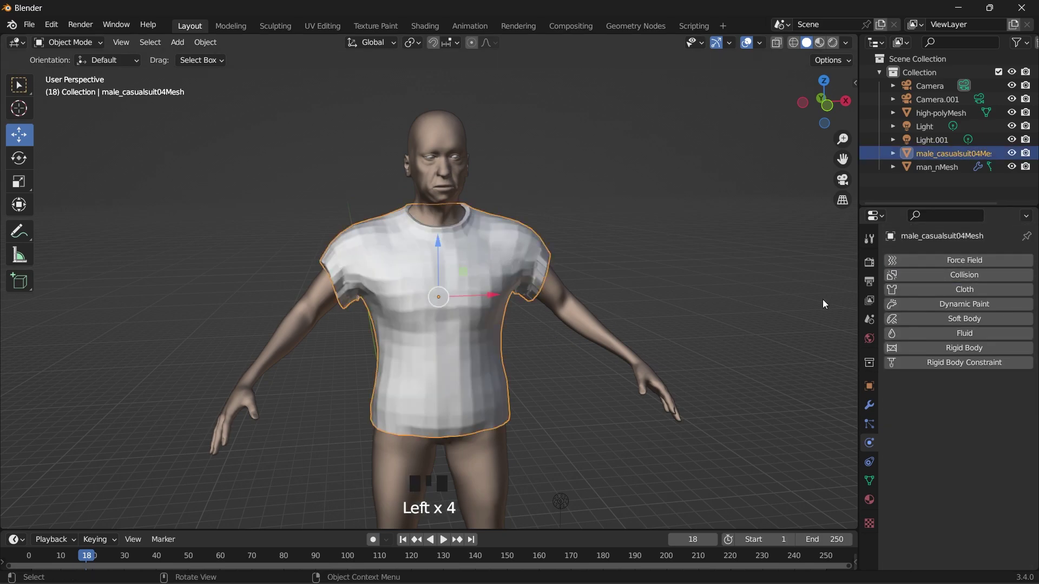
{"action": "left_click", "coordinate": [869, 405]}
{"action": "left_click", "coordinate": [957, 260]}
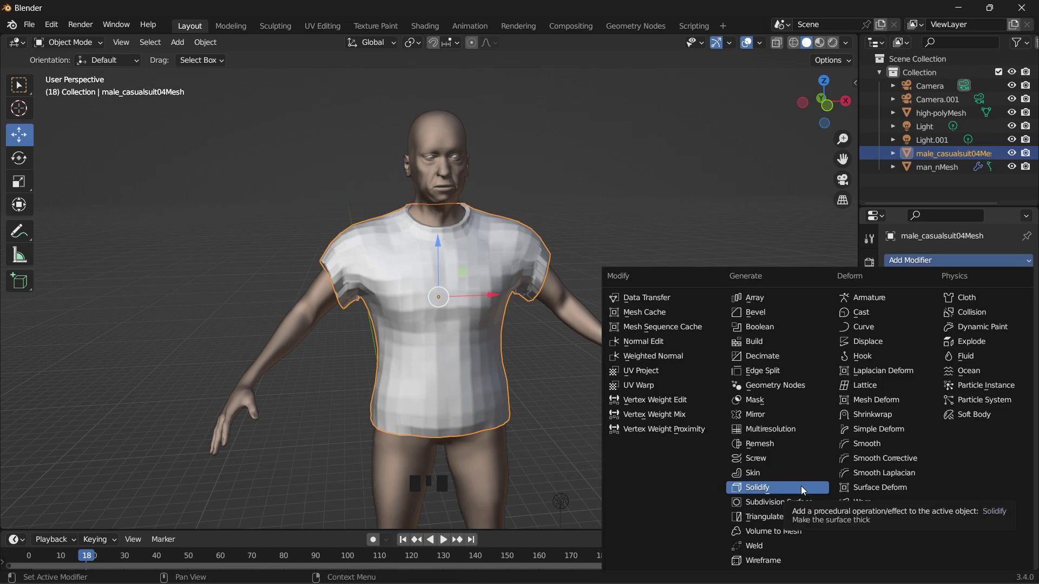
{"action": "left_click", "coordinate": [801, 485]}
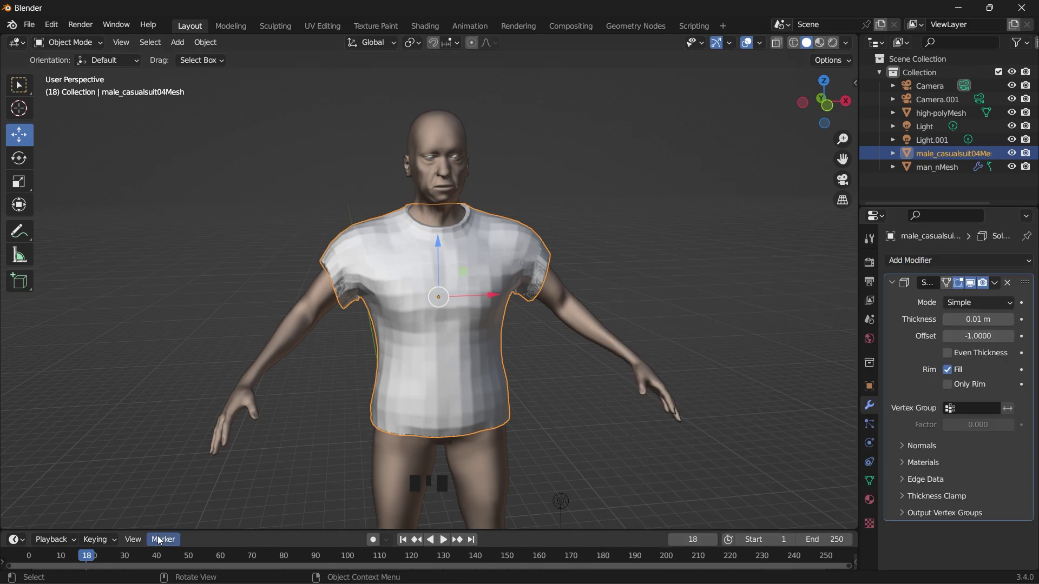
Step: Set the Solidify thickness of the T-shirt to 1.14 m, leaving Even Thickness off, and check the sleeve openings
{"action": "left_click_drag", "start_coordinate": [976, 319], "coordinate": [1006, 319]}
{"action": "scroll", "coordinate": [349, 279], "scroll_direction": "up", "scroll_amount": 6}
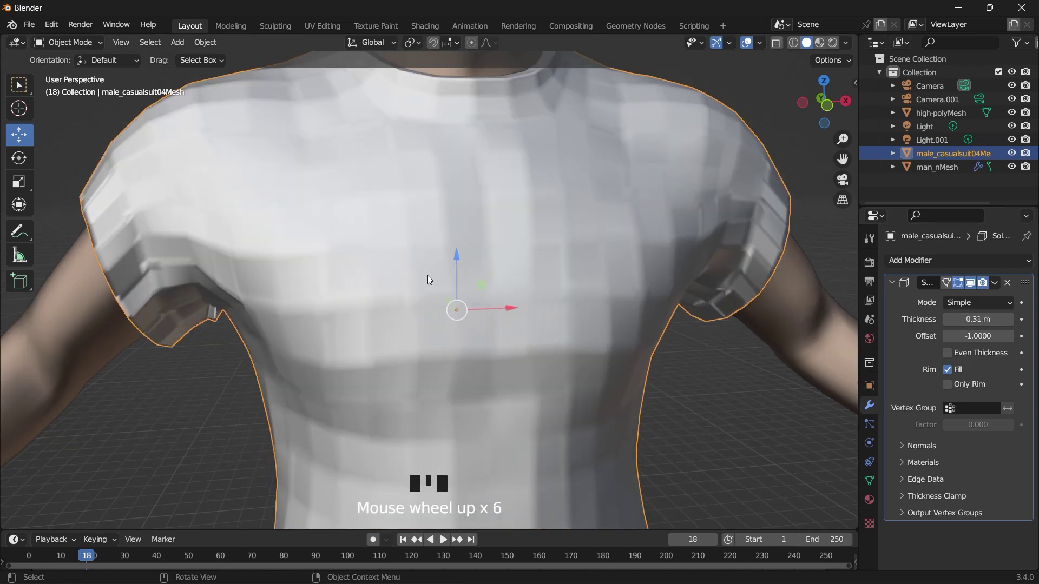
{"action": "left_click_drag", "start_coordinate": [820, 105], "coordinate": [768, 109]}
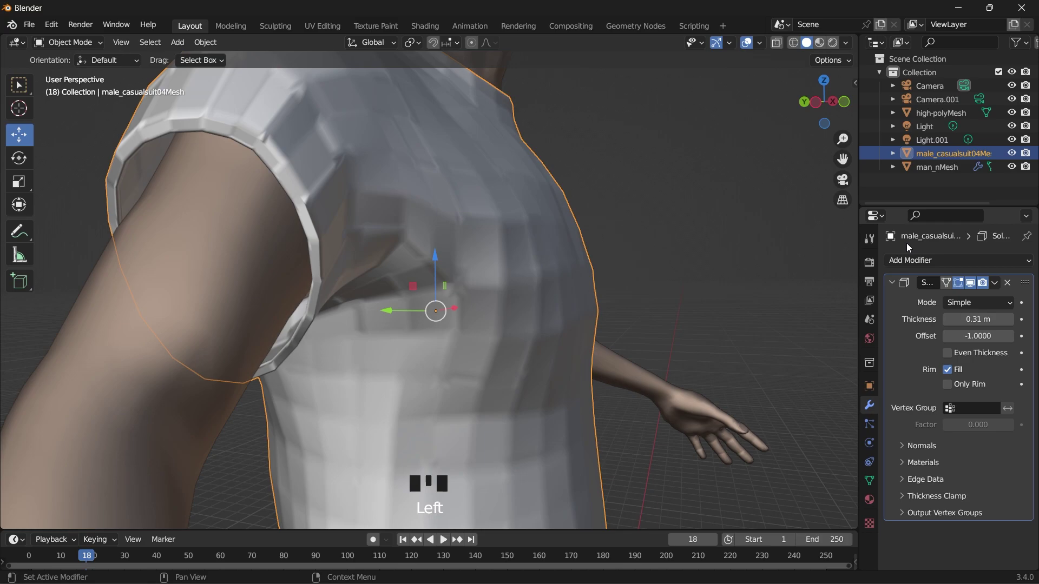
{"action": "left_click_drag", "start_coordinate": [977, 319], "coordinate": [1003, 319]}
{"action": "left_click", "coordinate": [947, 354]}
{"action": "left_click", "coordinate": [947, 354]}
{"action": "middle_click_drag", "start_coordinate": [784, 186], "coordinate": [696, 197]}
{"action": "scroll", "coordinate": [696, 197], "scroll_direction": "down", "scroll_amount": 3}
{"action": "scroll", "coordinate": [703, 200], "scroll_direction": "up", "scroll_amount": 2}
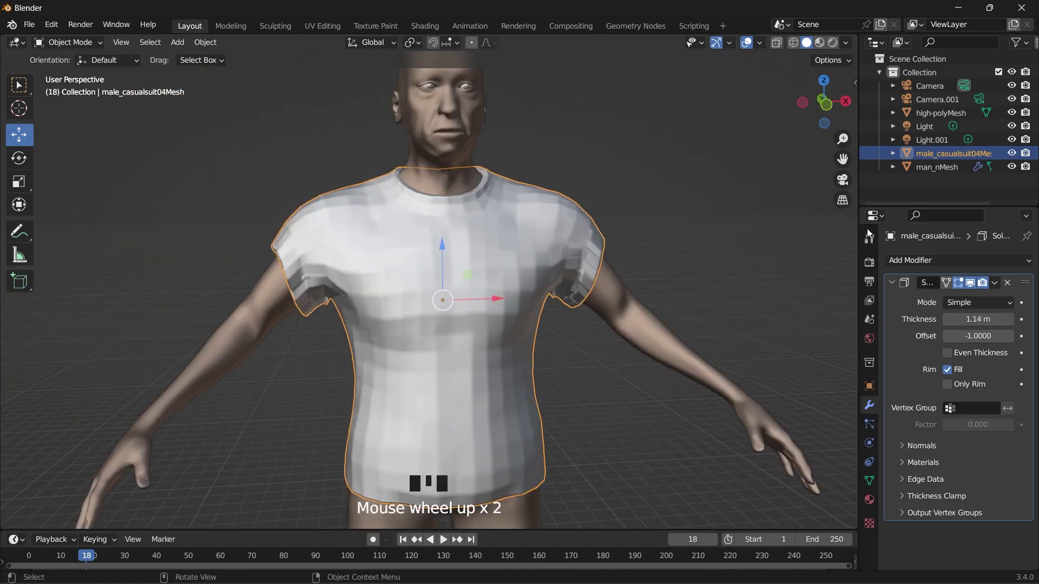
Step: Apply the Solidify modifier and add Cloth physics to the T-shirt
{"action": "left_click", "coordinate": [994, 282]}
{"action": "left_click", "coordinate": [947, 302]}
{"action": "left_click", "coordinate": [869, 443]}
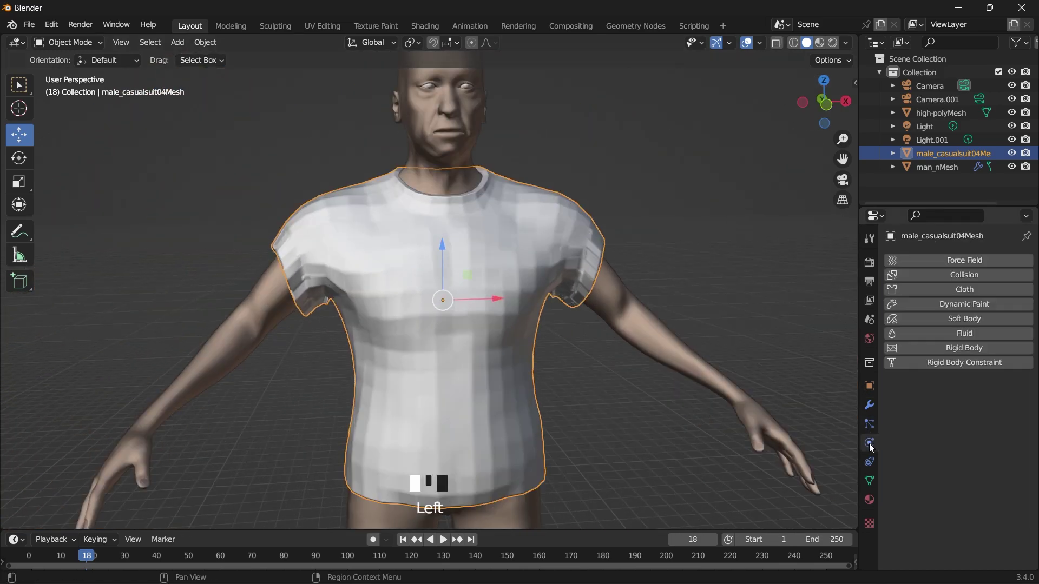
{"action": "left_click", "coordinate": [953, 291]}
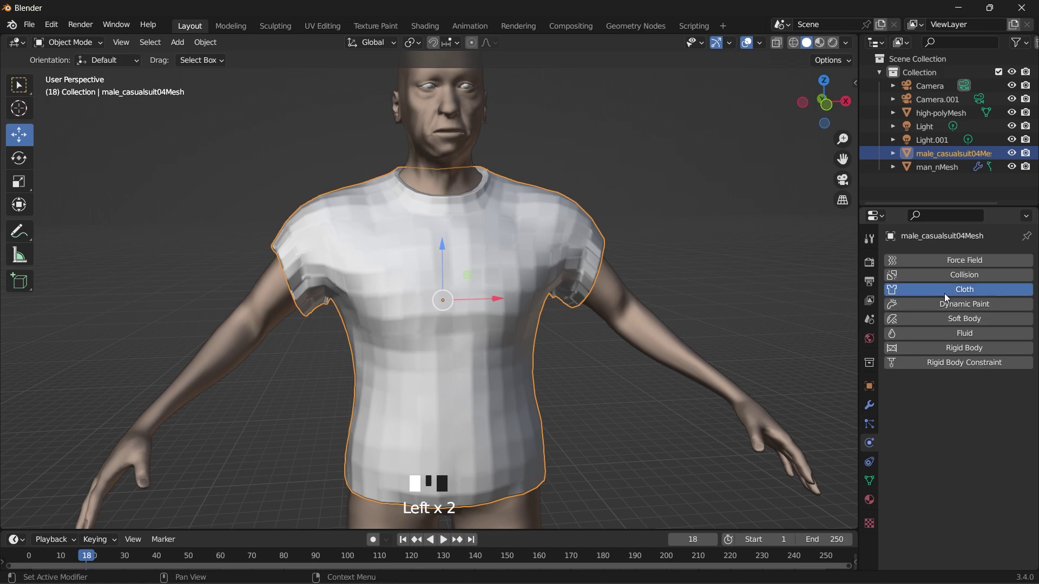
Step: Return the timeline to frame 0 and enable Pressure in the T-shirt's cloth settings with a value of 12
{"action": "left_click_drag", "start_coordinate": [35, 555], "coordinate": [21, 556]}
{"action": "left_click_drag", "start_coordinate": [1033, 319], "coordinate": [1036, 514]}
{"action": "left_click", "coordinate": [731, 382]}
{"action": "left_click", "coordinate": [472, 220]}
{"action": "left_click", "coordinate": [912, 308]}
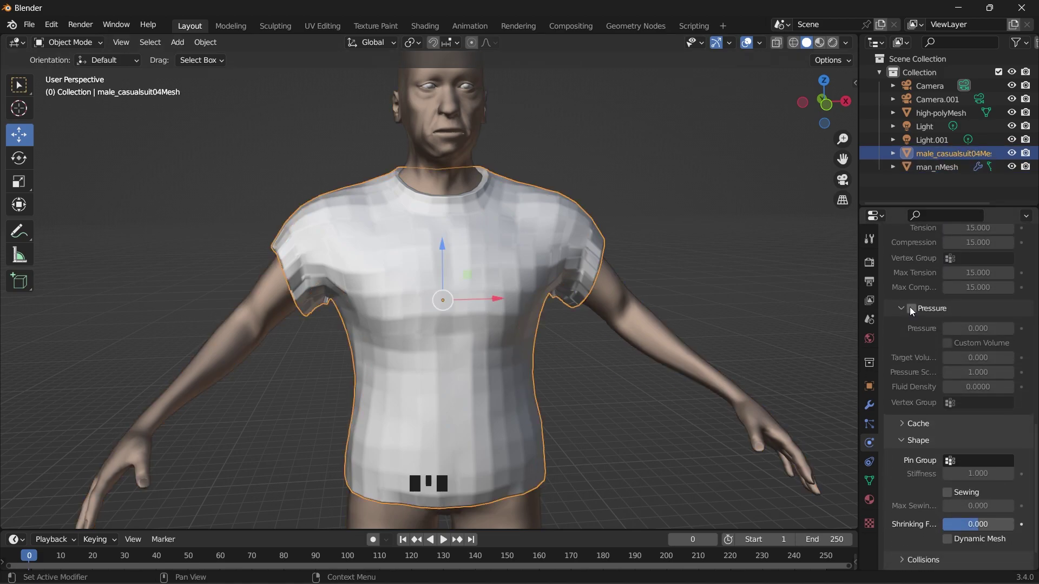
{"action": "double_click", "coordinate": [961, 329]}
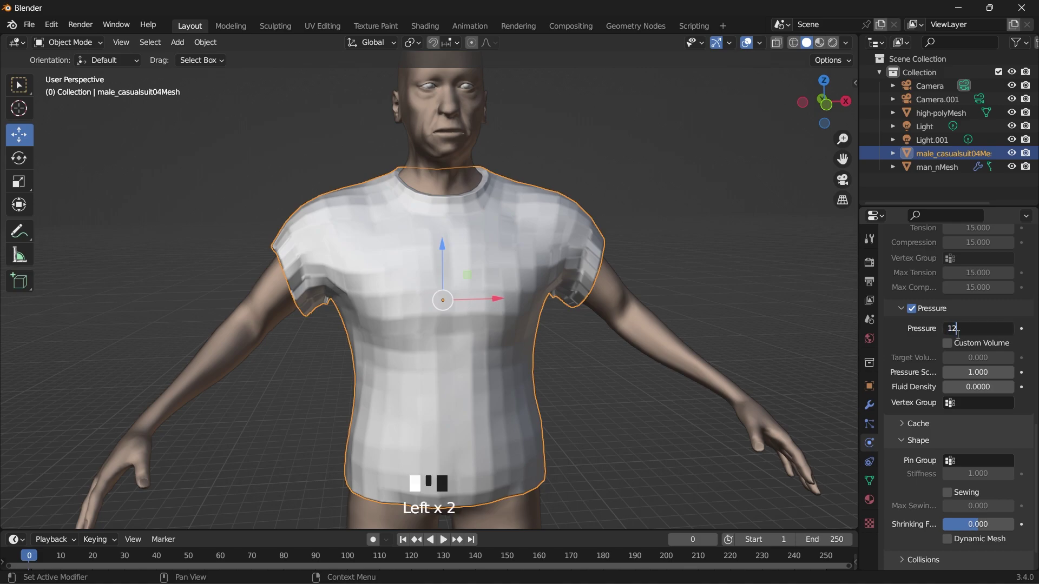
{"action": "key", "text": "Return"}
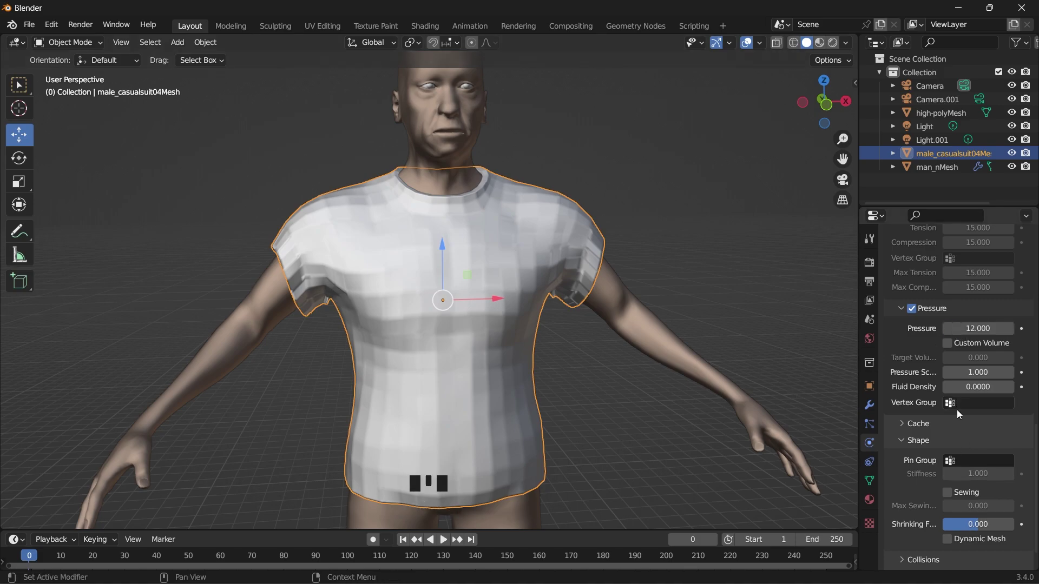
Step: Assign the folds vertex group as the cloth pin group and run the simulation to frame 8
{"action": "left_click", "coordinate": [959, 463]}
{"action": "left_click", "coordinate": [924, 416]}
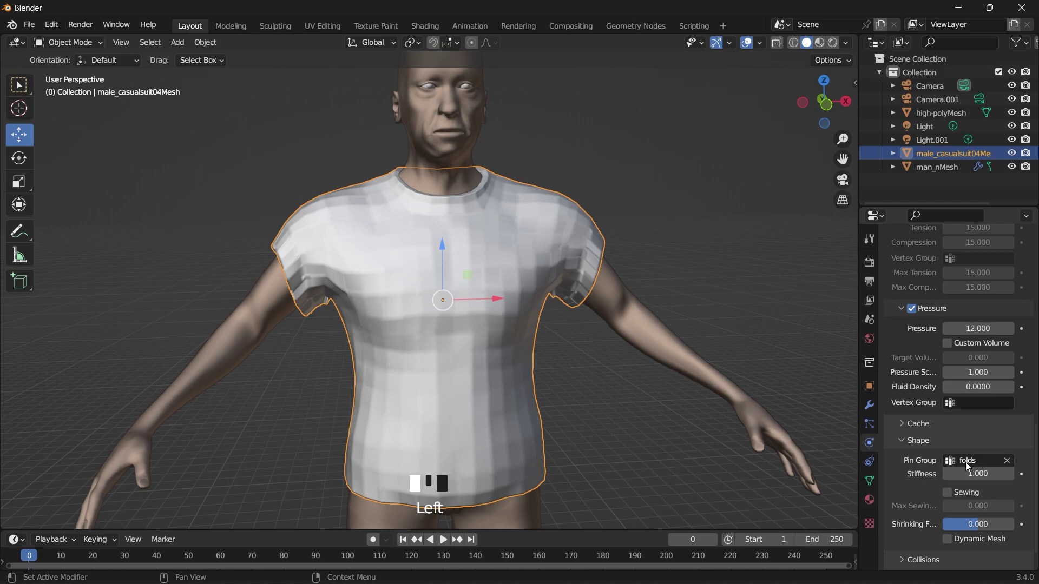
{"action": "left_click", "coordinate": [444, 542]}
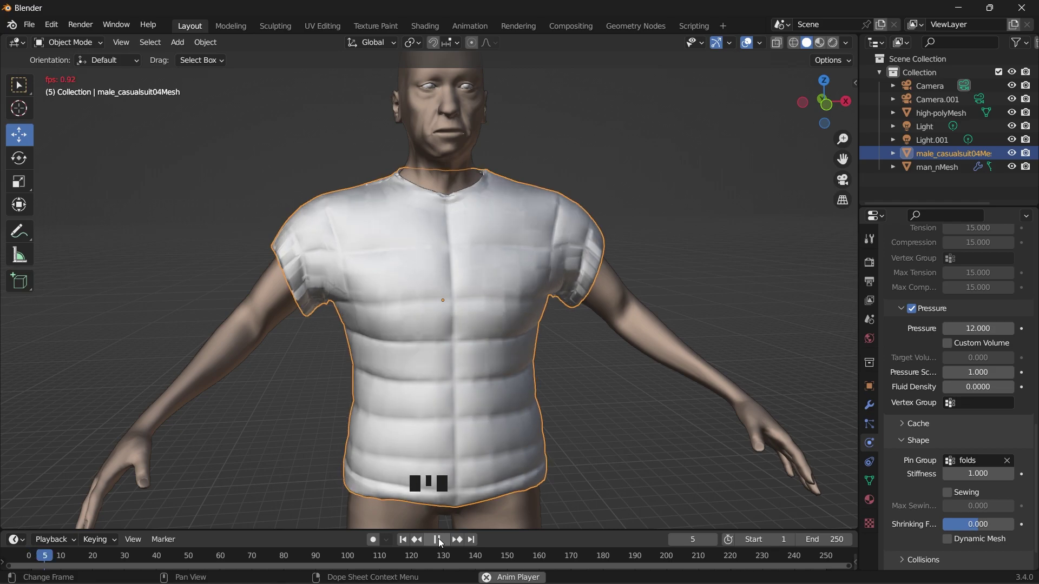
{"action": "left_click", "coordinate": [439, 541]}
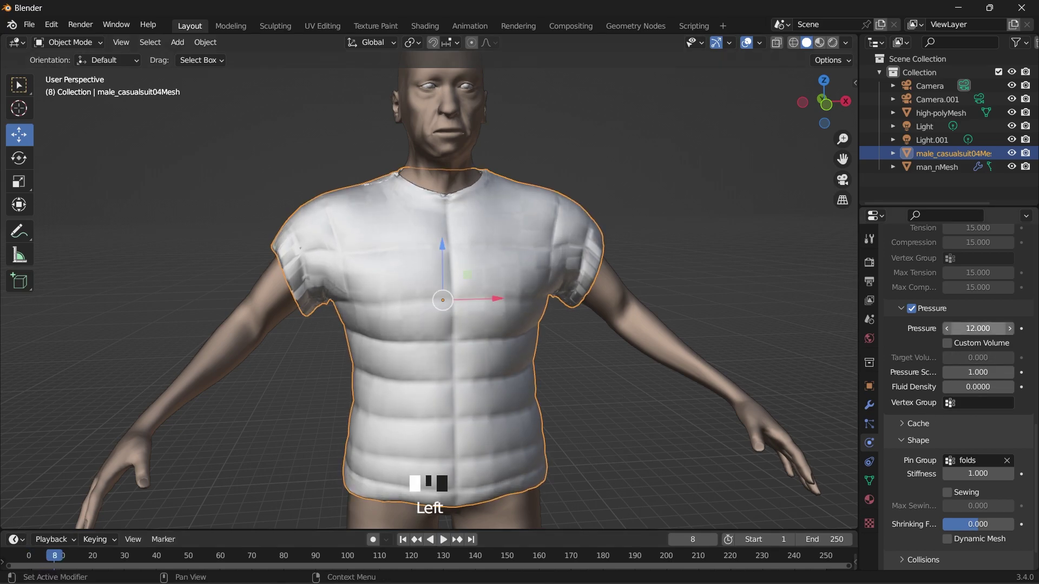
Step: Set the cloth pressure to 35 and rerun the simulation from frame 0 to frame 7
{"action": "double_click", "coordinate": [946, 329]}
{"action": "type", "text": "35"}
{"action": "key", "text": "Return"}
{"action": "left_click_drag", "start_coordinate": [53, 556], "coordinate": [23, 556]}
{"action": "left_click", "coordinate": [445, 540]}
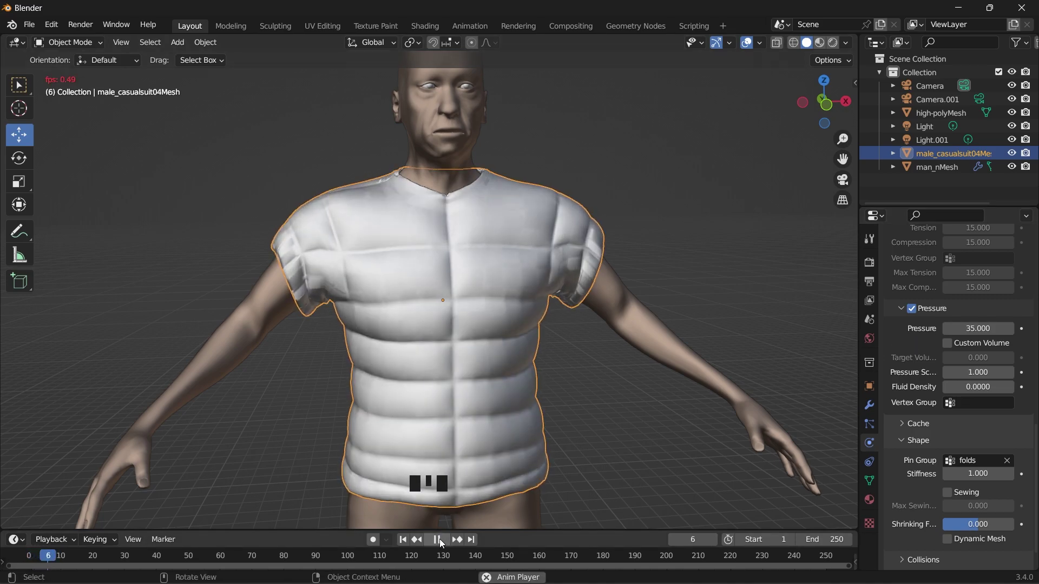
{"action": "left_click", "coordinate": [437, 540]}
Step: Apply Shade Smooth to the puffed T-shirt
{"action": "left_click_drag", "start_coordinate": [827, 102], "coordinate": [662, 106]}
{"action": "right_click", "coordinate": [473, 271]}
{"action": "left_click", "coordinate": [473, 271]}
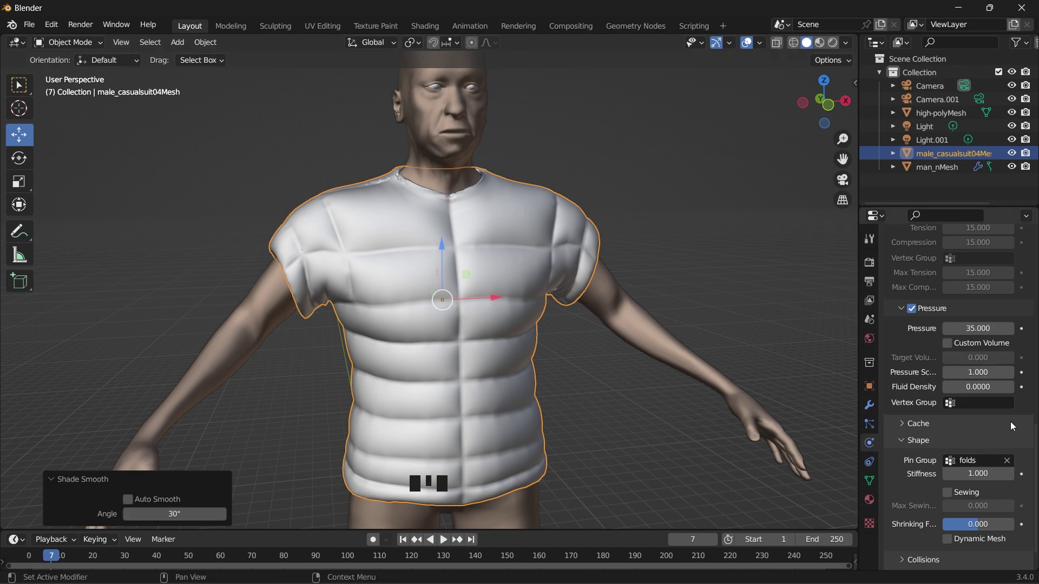
Step: Set the cloth pressure to 45, rerun the simulation from frame 0 to frame 6, and inspect the folds
{"action": "left_click_drag", "start_coordinate": [1035, 442], "coordinate": [1037, 390]}
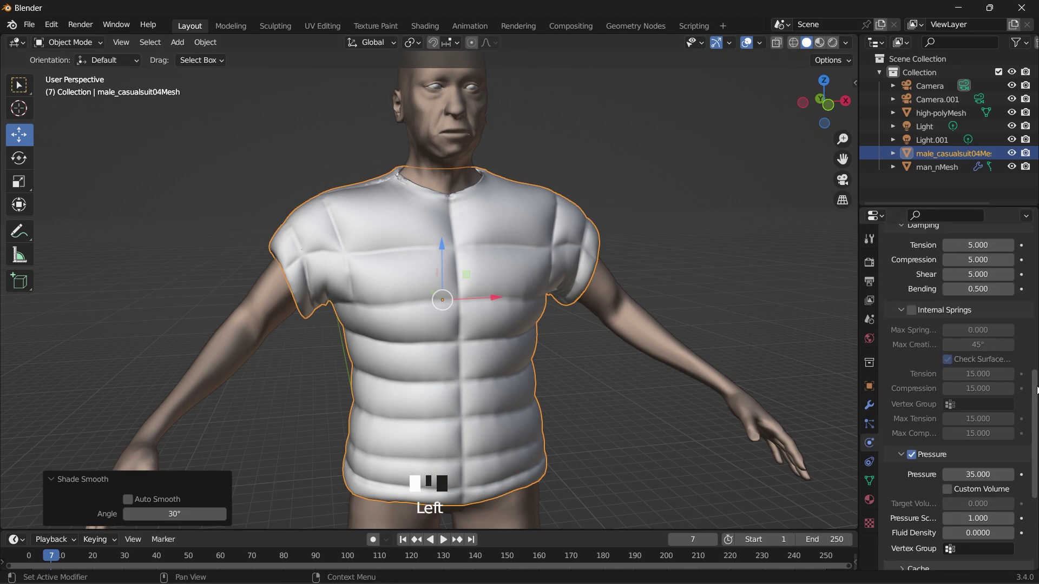
{"action": "double_click", "coordinate": [966, 473]}
{"action": "left_click", "coordinate": [955, 473]}
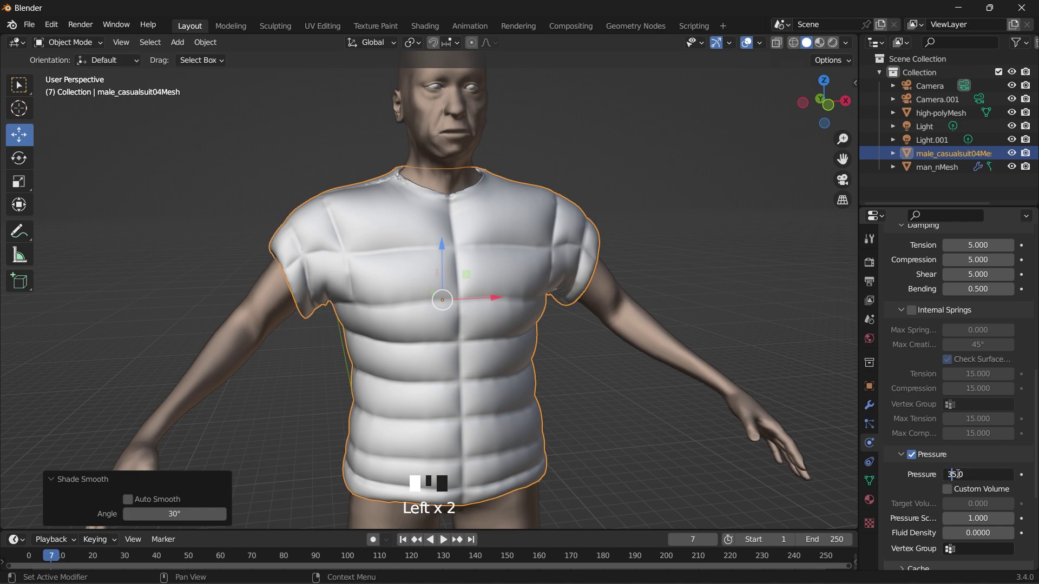
{"action": "type", "text": "45"}
{"action": "key", "text": "Return"}
{"action": "left_click", "coordinate": [29, 557]}
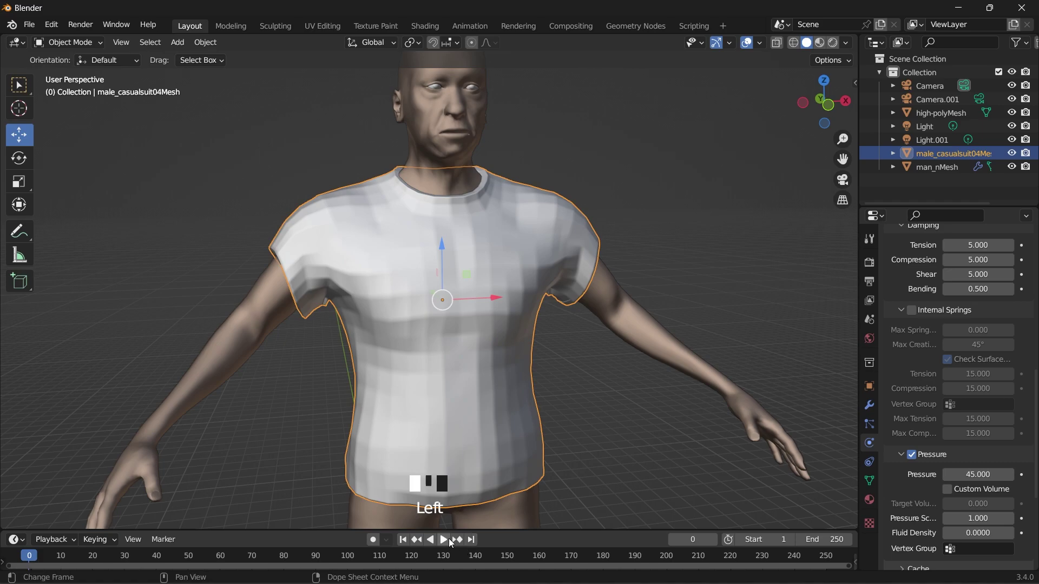
{"action": "left_click", "coordinate": [448, 540]}
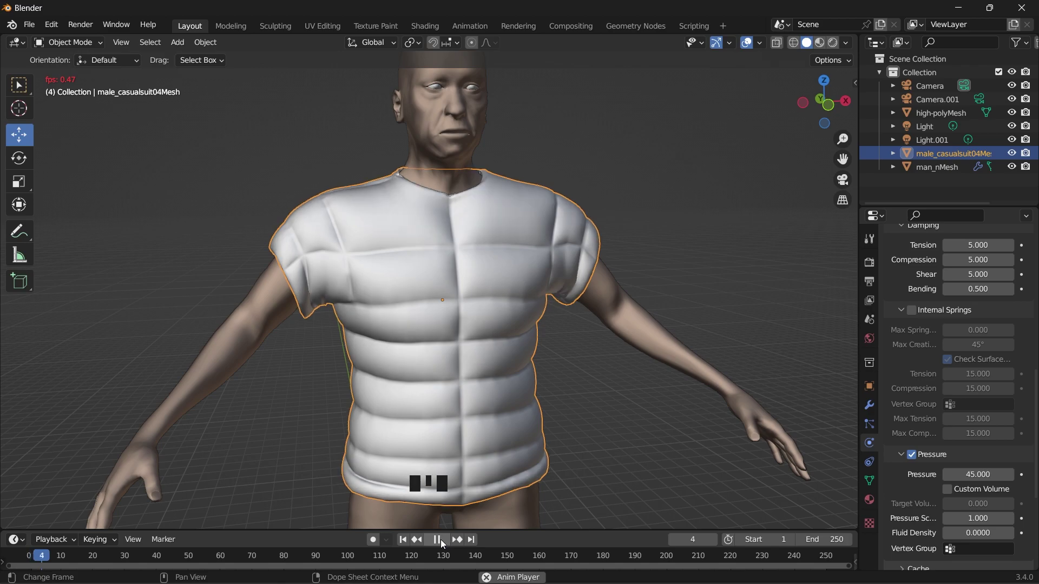
{"action": "left_click", "coordinate": [438, 540]}
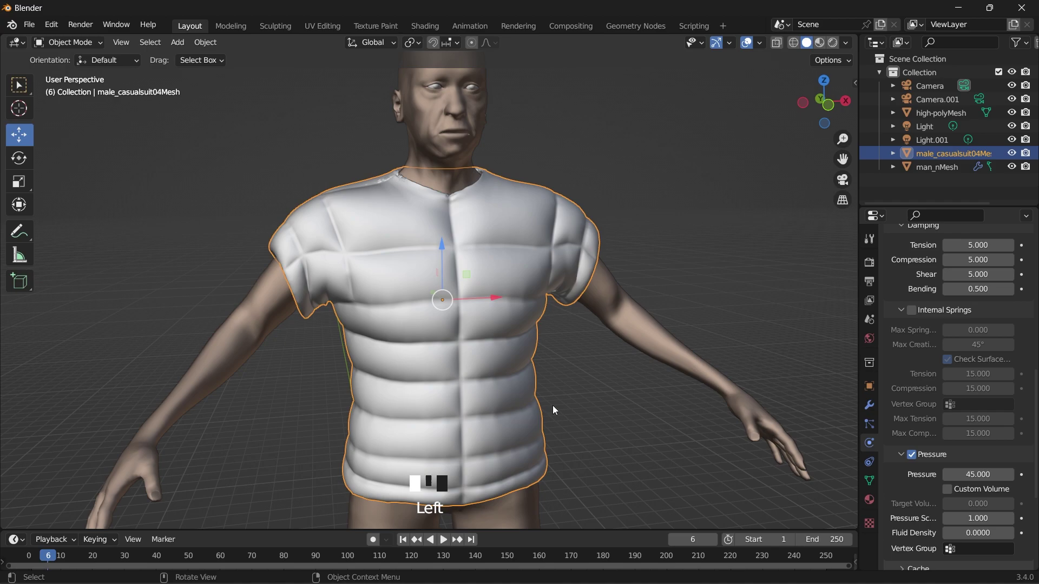
{"action": "left_click", "coordinate": [574, 378]}
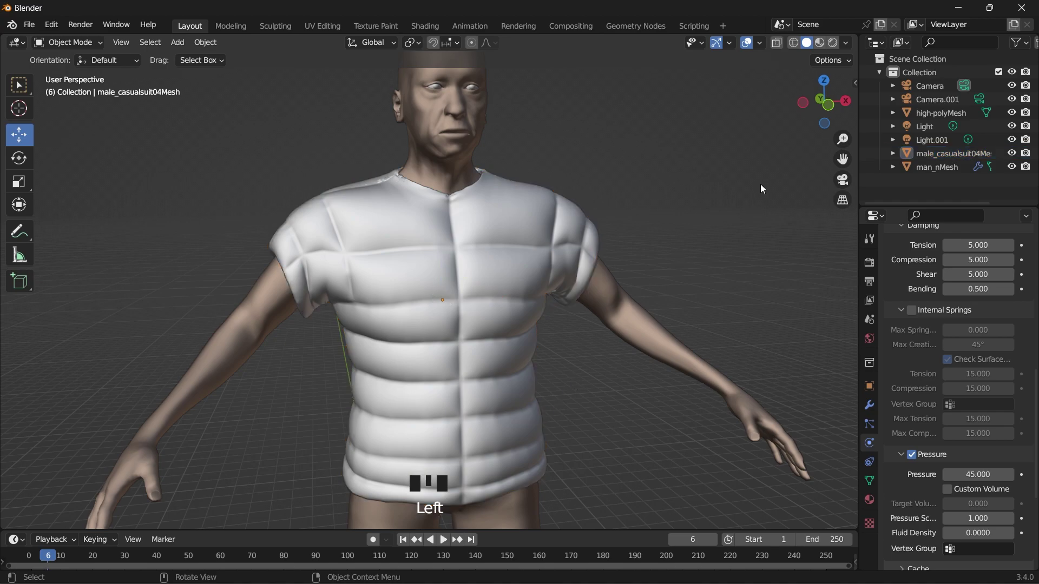
{"action": "left_click_drag", "start_coordinate": [823, 101], "coordinate": [579, 265]}
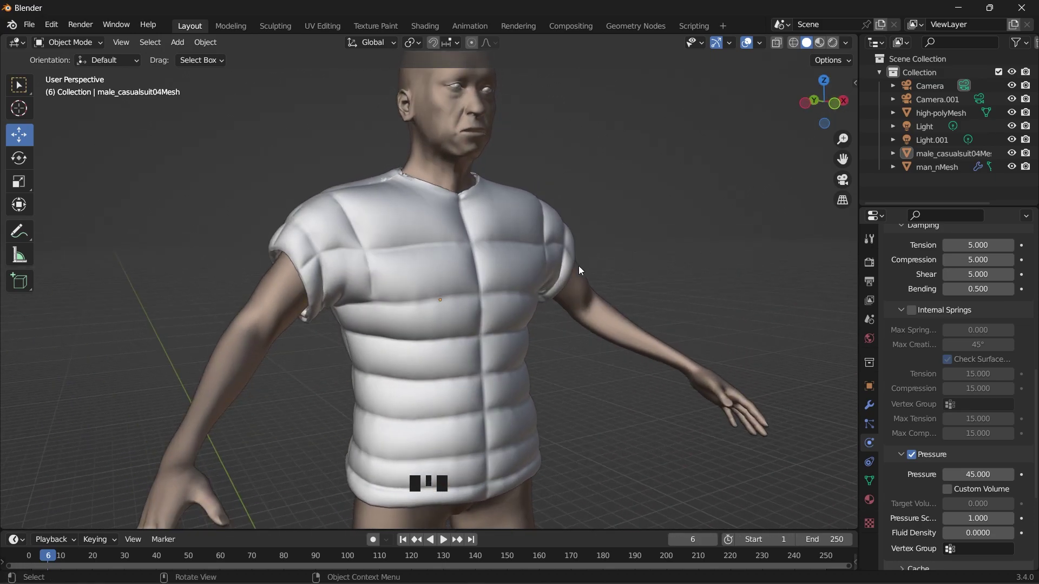
{"action": "left_click_drag", "start_coordinate": [815, 111], "coordinate": [768, 111]}
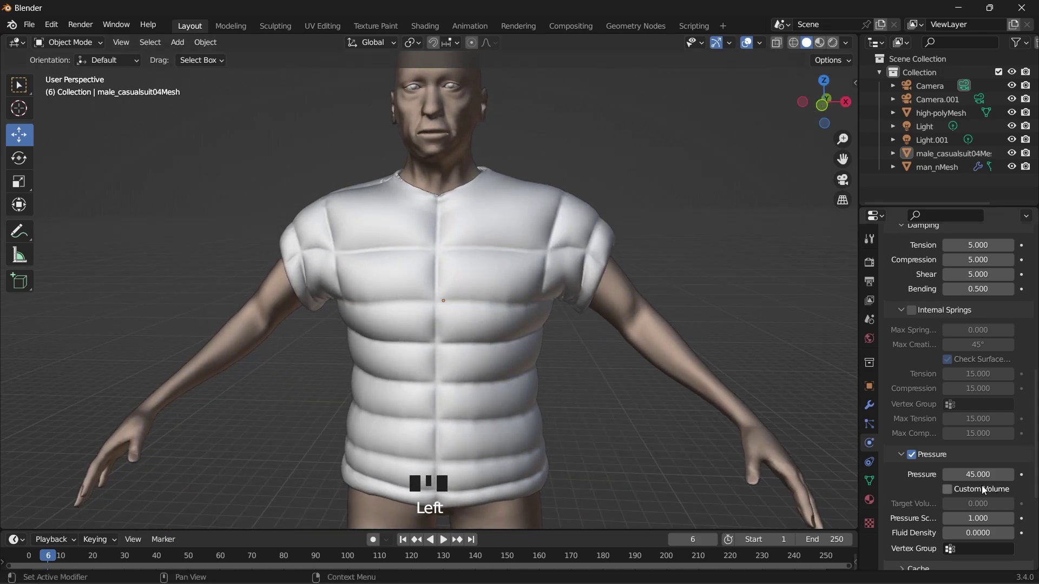
Step: Set the cloth pressure to 55 and rerun the simulation from frame 0, stopping at frame 16
{"action": "double_click", "coordinate": [965, 475]}
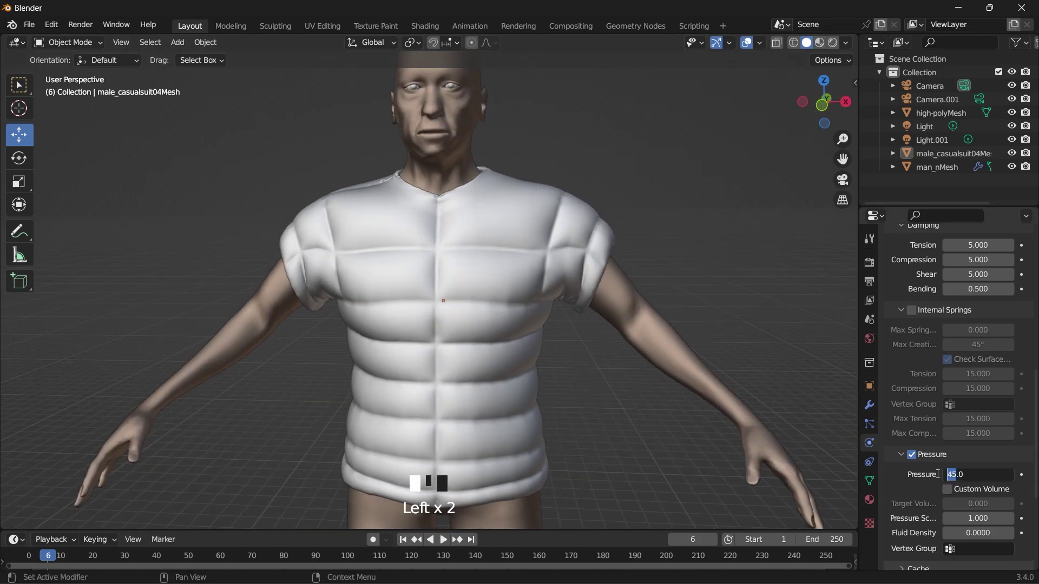
{"action": "type", "text": "55"}
{"action": "key", "text": "Return"}
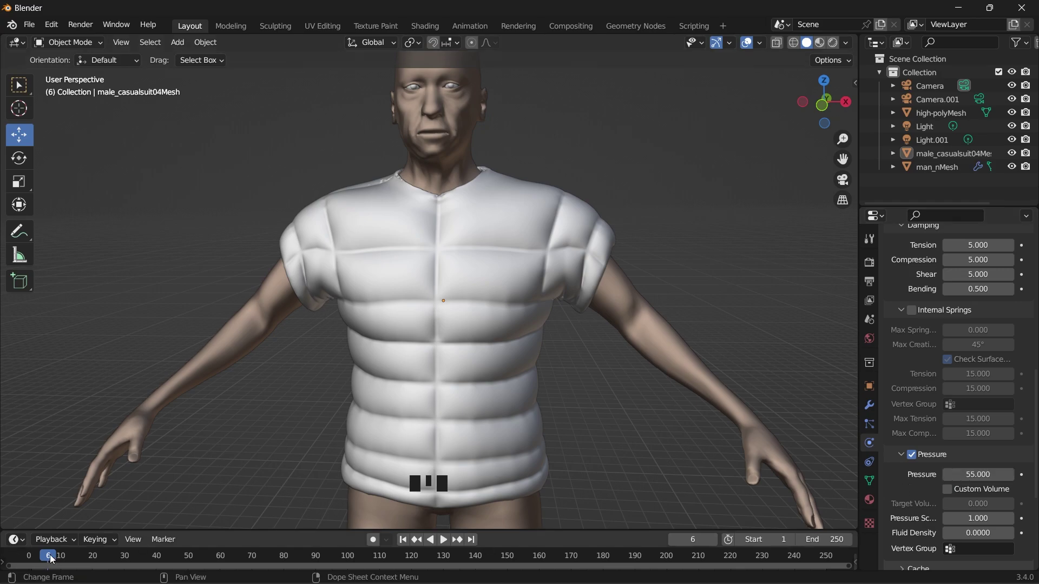
{"action": "left_click_drag", "start_coordinate": [47, 556], "coordinate": [28, 556]}
{"action": "left_click", "coordinate": [443, 539]}
{"action": "left_click", "coordinate": [443, 540]}
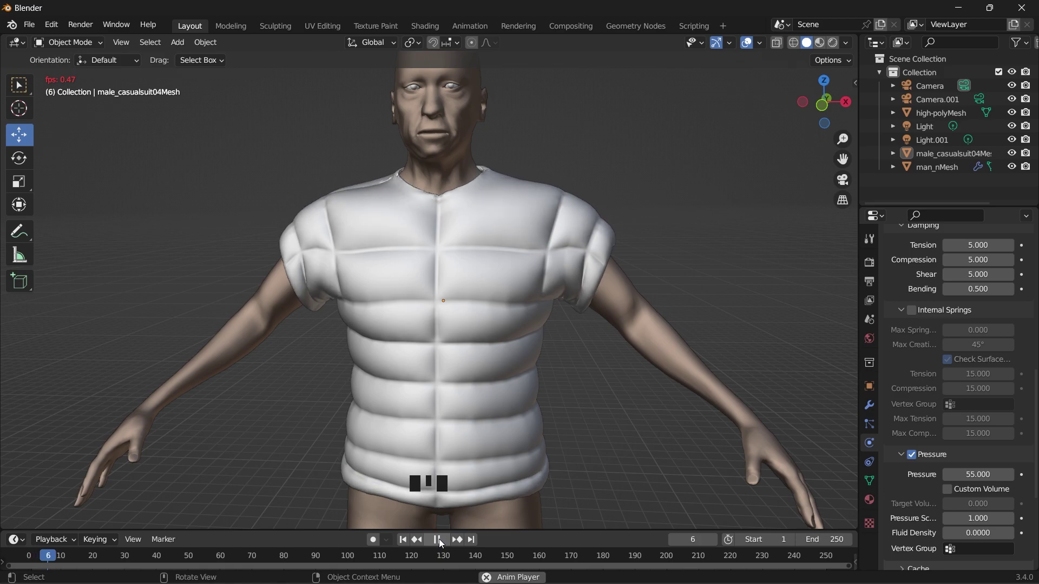
{"action": "double_click", "coordinate": [438, 540]}
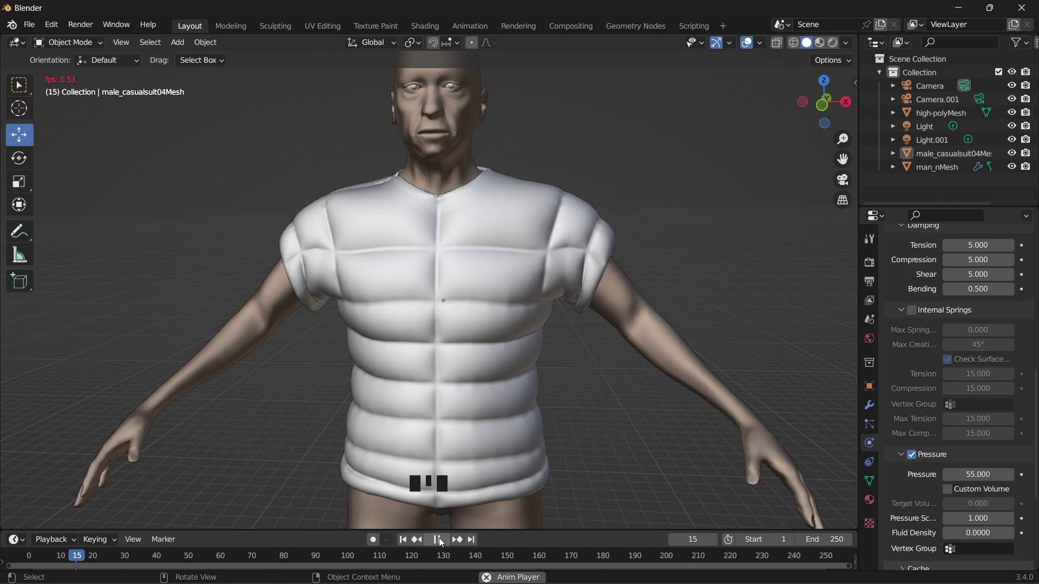
{"action": "left_click", "coordinate": [438, 540]}
Step: Apply the Cloth modifier to the T-shirt at frame 16
{"action": "scroll", "coordinate": [930, 303], "scroll_direction": "up", "scroll_amount": 17}
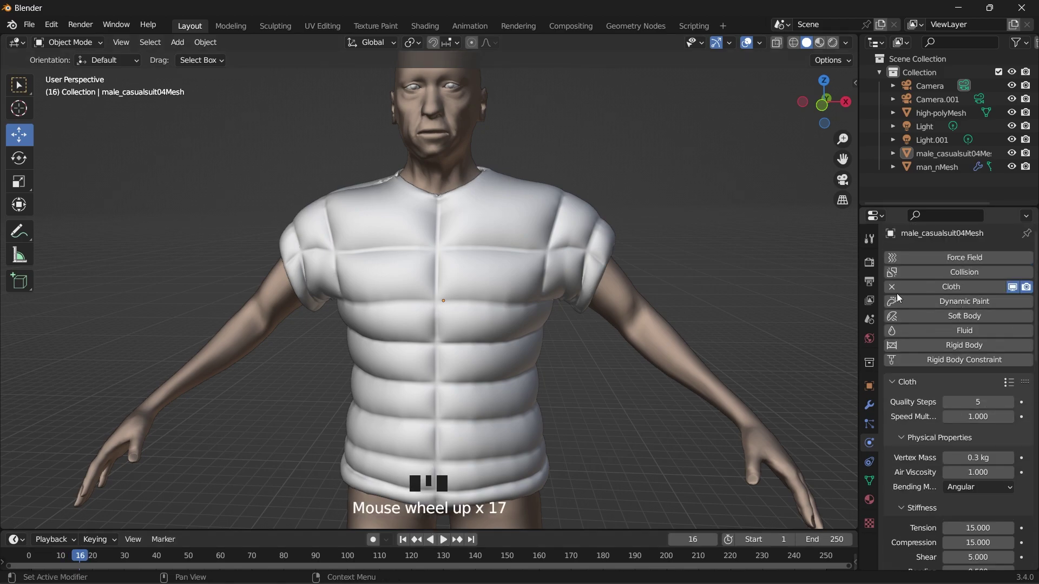
{"action": "left_click", "coordinate": [868, 405]}
{"action": "left_click", "coordinate": [992, 284]}
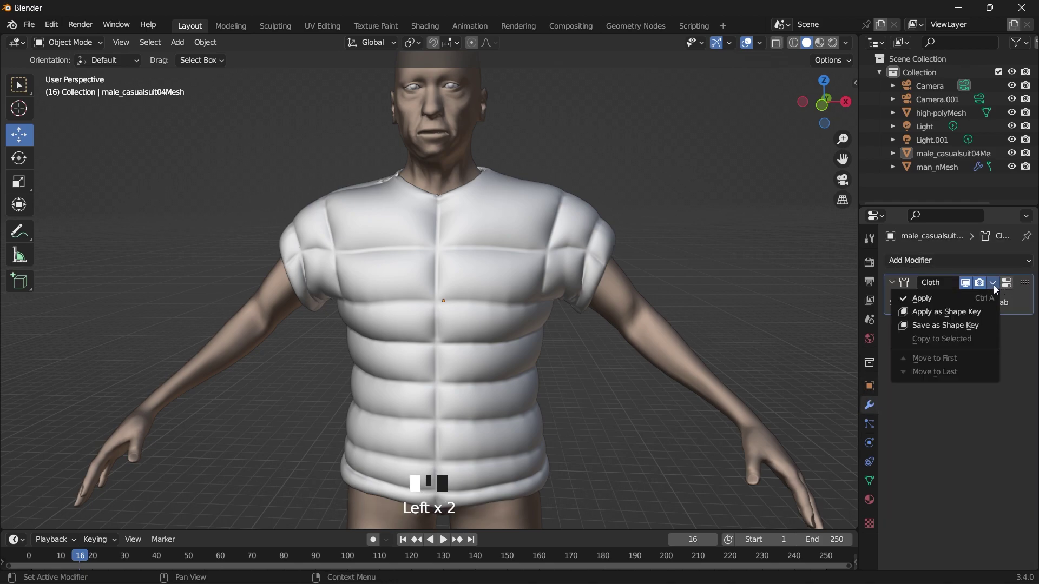
{"action": "left_click", "coordinate": [921, 300]}
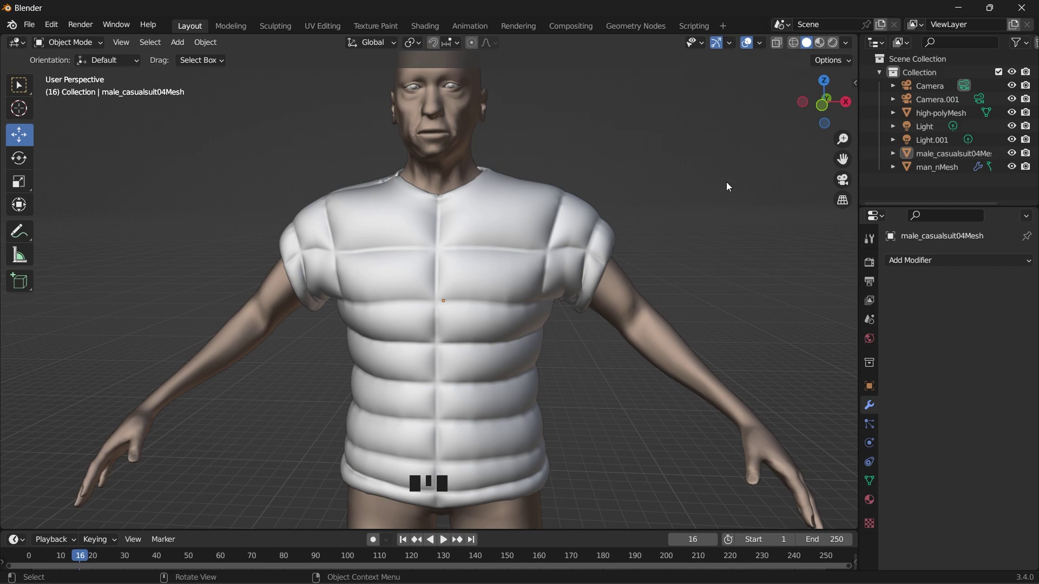
Step: Inspect the puffer garment, select it and switch it to Sculpt Mode
{"action": "left_click_drag", "start_coordinate": [824, 101], "coordinate": [592, 108]}
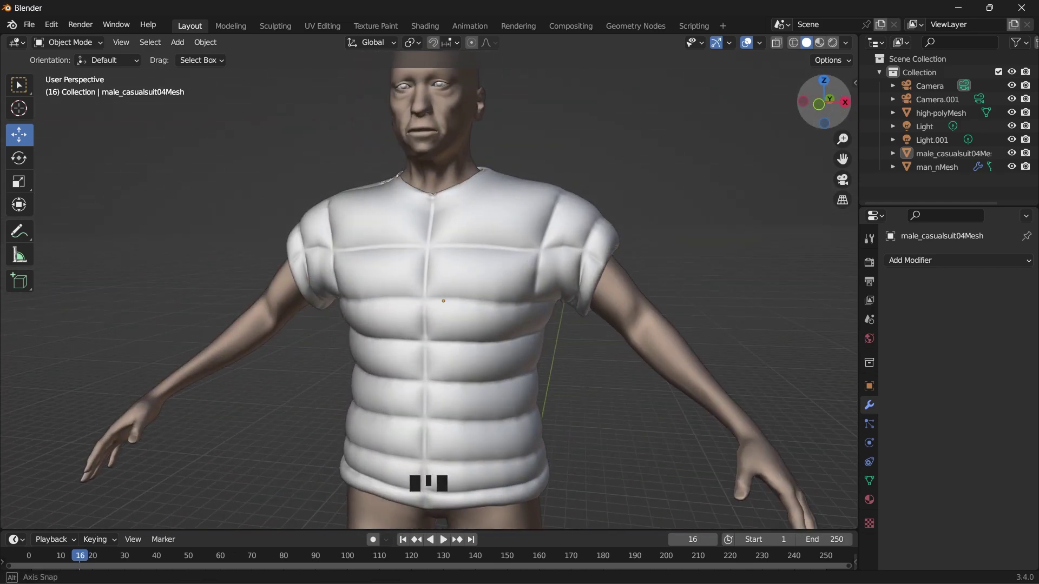
{"action": "left_click_drag", "start_coordinate": [411, 114], "coordinate": [824, 102]}
{"action": "left_click", "coordinate": [464, 257]}
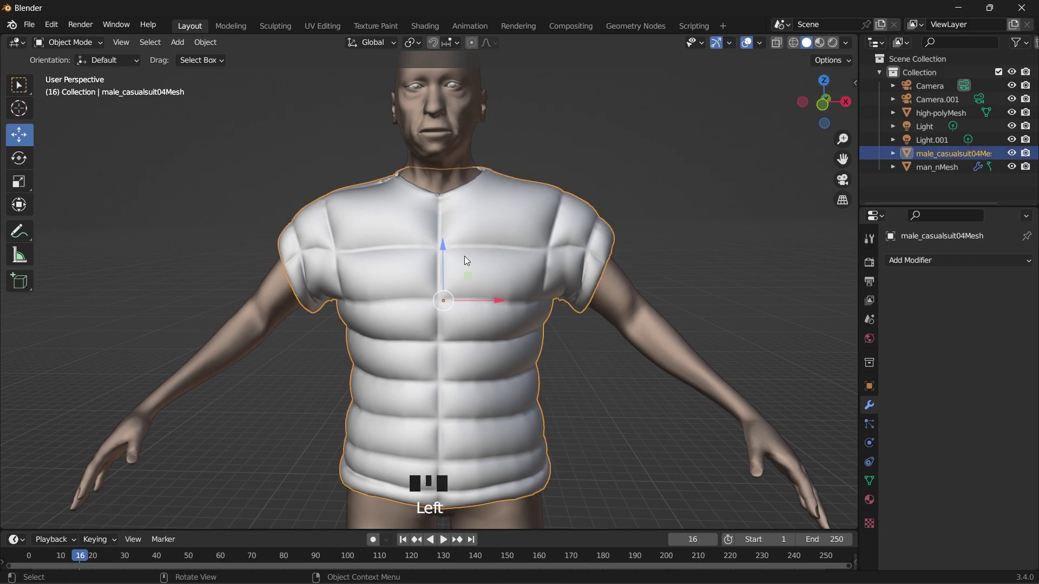
{"action": "left_click", "coordinate": [345, 163]}
{"action": "left_click", "coordinate": [374, 212]}
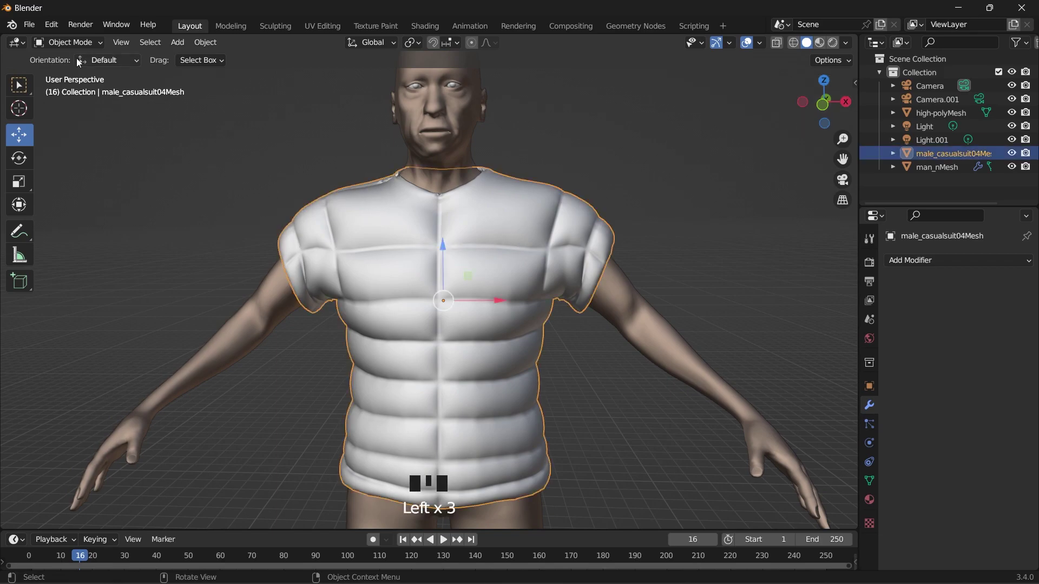
{"action": "left_click", "coordinate": [71, 42]}
{"action": "left_click", "coordinate": [60, 87]}
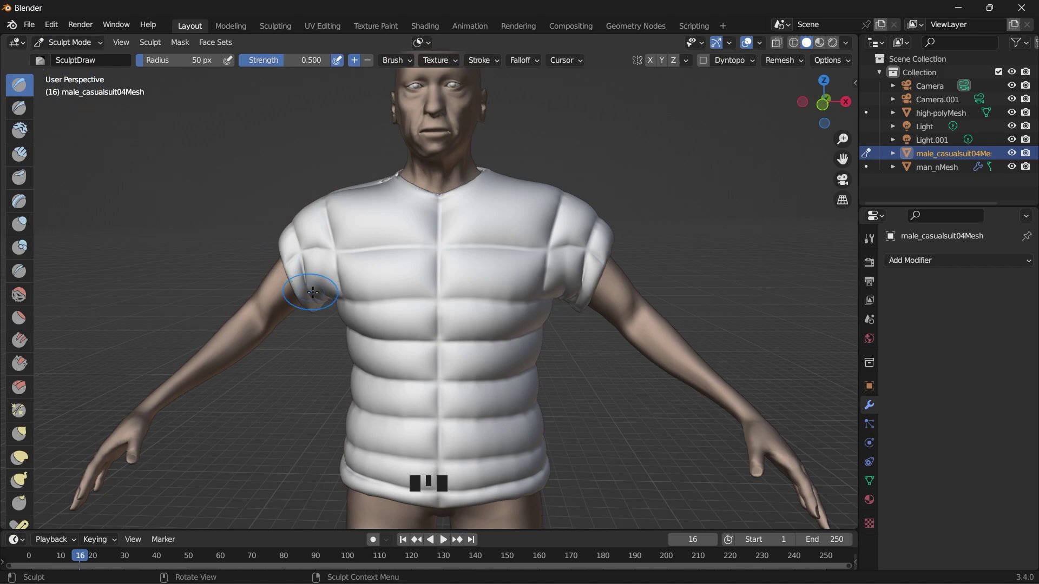
Step: Choose the Cloth sculpt brush and set its strength to 0.330 and radius to 34 px
{"action": "scroll", "coordinate": [20, 465], "scroll_direction": "down", "scroll_amount": 8}
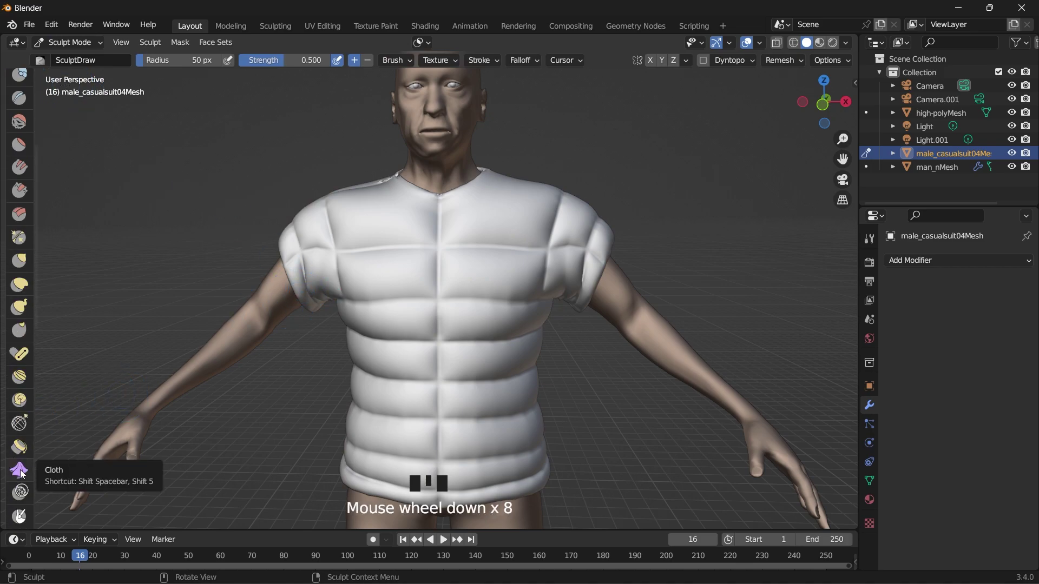
{"action": "left_click", "coordinate": [20, 471]}
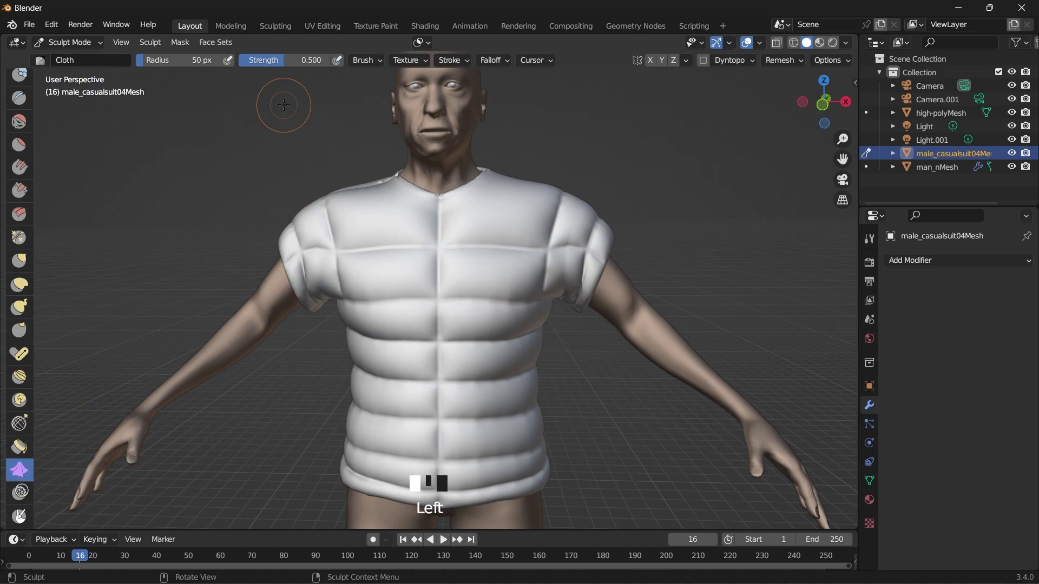
{"action": "left_click_drag", "start_coordinate": [283, 62], "coordinate": [269, 63]}
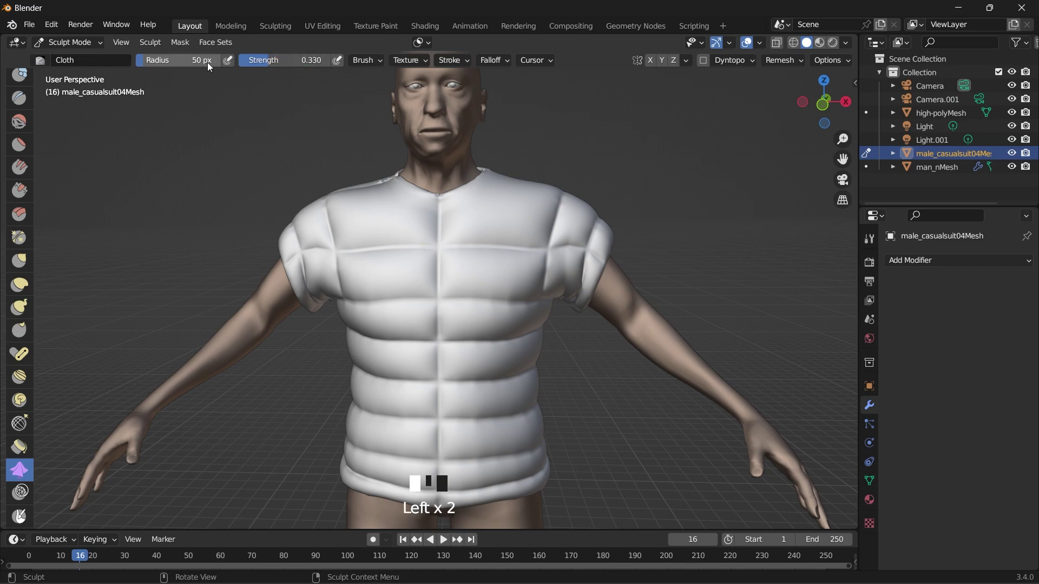
{"action": "left_click", "coordinate": [146, 61]}
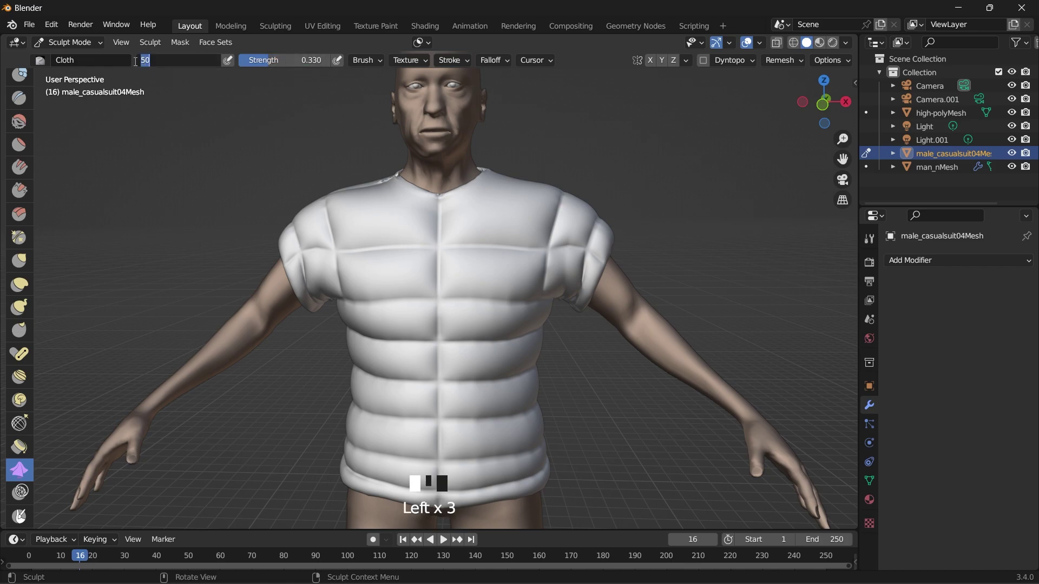
{"action": "left_click", "coordinate": [463, 273]}
{"action": "left_click", "coordinate": [178, 61]}
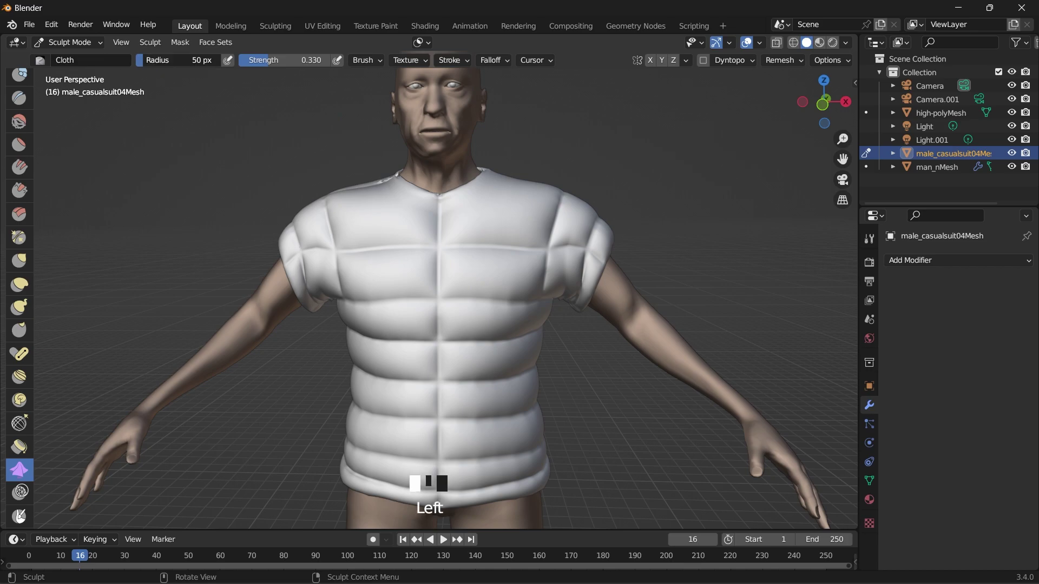
Step: Try a Cloth brush stroke on the chest, switching the garment to Object Mode and back to Sculpt Mode
{"action": "left_click_drag", "start_coordinate": [824, 103], "coordinate": [806, 106]}
{"action": "mouse_move", "coordinate": [398, 238]}
{"action": "left_mouse_down"}
{"action": "mouse_move", "coordinate": [386, 242]}
{"action": "mouse_move", "coordinate": [407, 238]}
{"action": "left_mouse_up"}
{"action": "left_click_drag", "start_coordinate": [823, 103], "coordinate": [804, 104]}
{"action": "scroll", "coordinate": [379, 223], "scroll_direction": "up", "scroll_amount": 2}
{"action": "left_click", "coordinate": [65, 43]}
{"action": "left_click", "coordinate": [67, 57]}
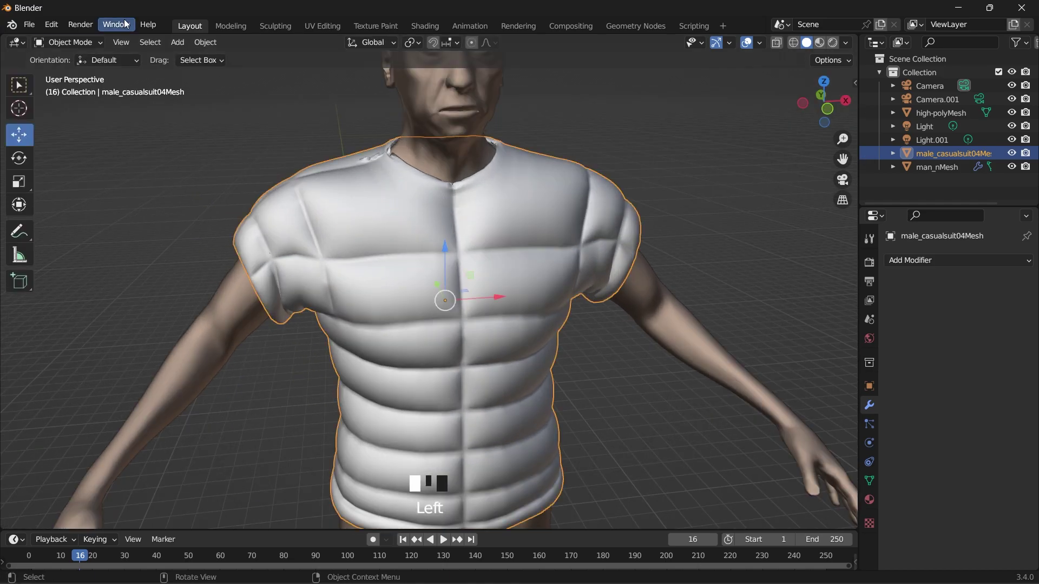
{"action": "left_click_drag", "start_coordinate": [70, 42], "coordinate": [72, 81]}
{"action": "scroll", "coordinate": [19, 325], "scroll_direction": "down", "scroll_amount": 5}
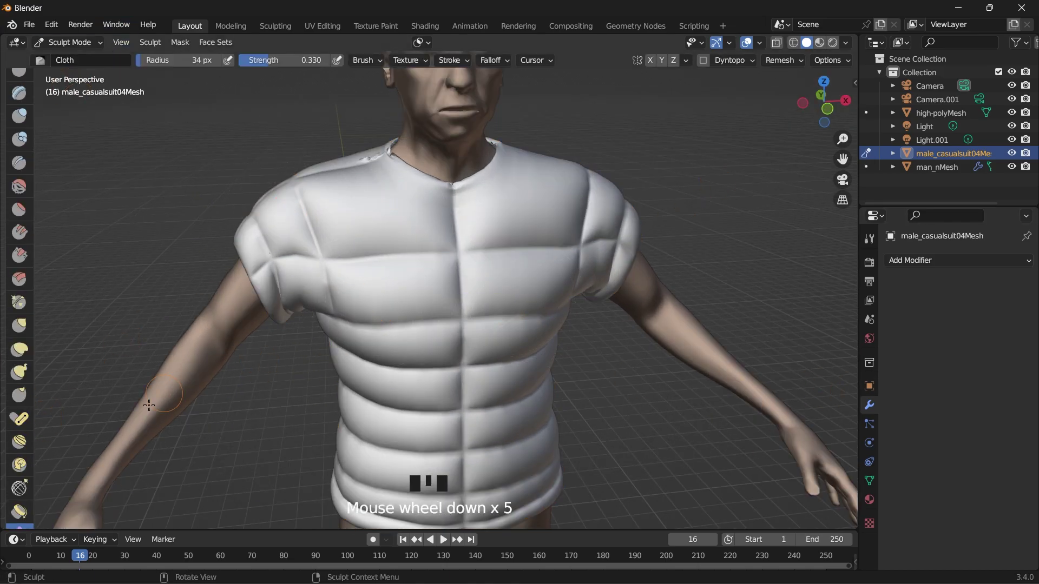
Step: Raise the Cloth brush strength to 0.699 and sculpt small wrinkles into one upper front chest panel
{"action": "left_click", "coordinate": [389, 225]}
{"action": "left_click", "coordinate": [388, 226]}
{"action": "mouse_move", "coordinate": [385, 227]}
{"action": "left_mouse_down"}
{"action": "mouse_move", "coordinate": [350, 231]}
{"action": "mouse_move", "coordinate": [336, 218]}
{"action": "mouse_move", "coordinate": [342, 239]}
{"action": "left_mouse_up"}
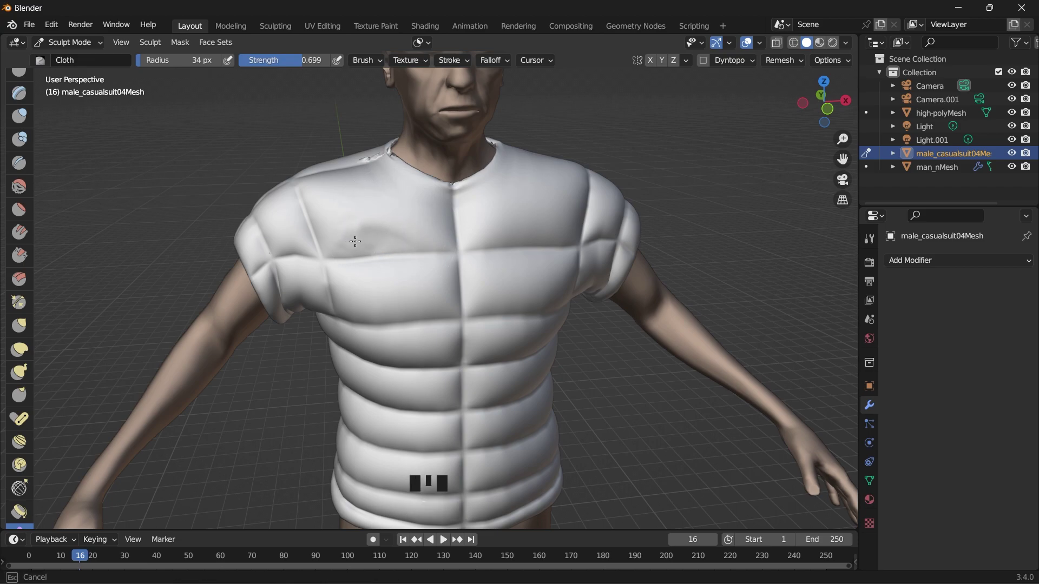
Step: Set the Cloth brush strength to 0.839 and radius to 78 px, and wrinkle the remaining chest panels
{"action": "left_click_drag", "start_coordinate": [305, 57], "coordinate": [315, 57]}
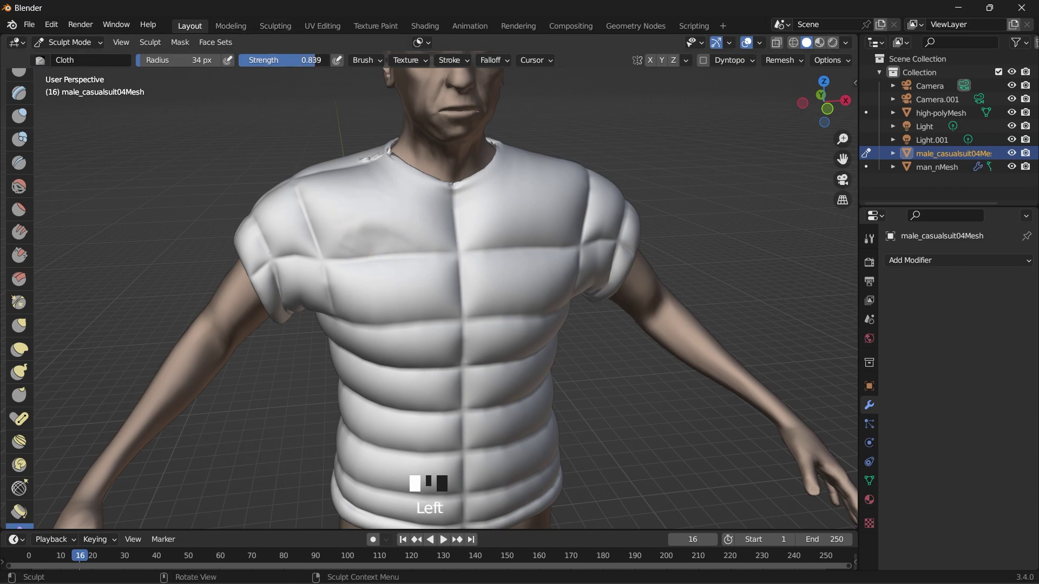
{"action": "mouse_move", "coordinate": [821, 103]}
{"action": "left_mouse_down"}
{"action": "mouse_move", "coordinate": [800, 106]}
{"action": "mouse_move", "coordinate": [815, 105]}
{"action": "left_mouse_up"}
{"action": "scroll", "coordinate": [503, 227], "scroll_direction": "up", "scroll_amount": 2}
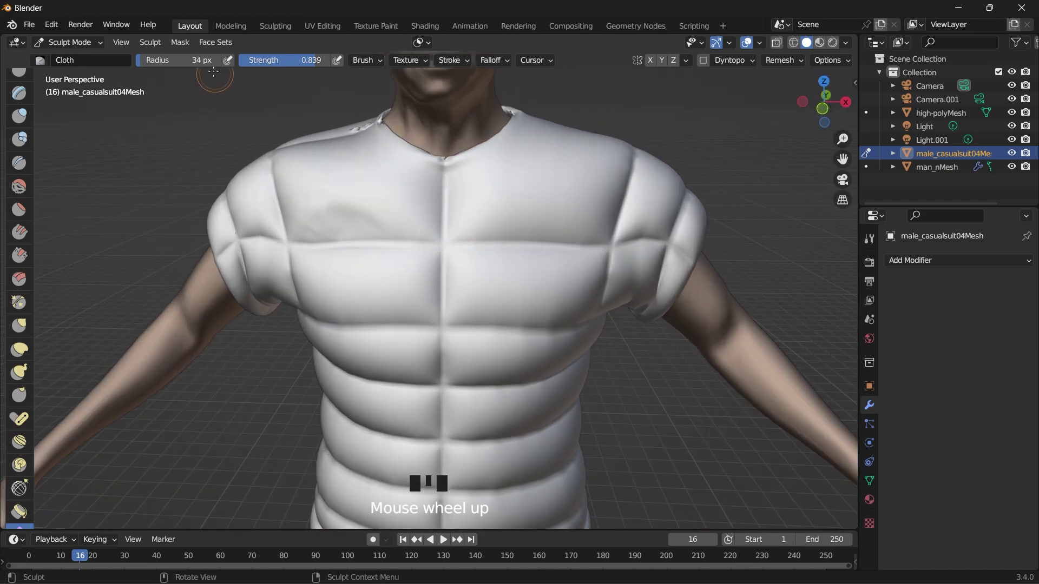
{"action": "left_click_drag", "start_coordinate": [151, 60], "coordinate": [168, 61]}
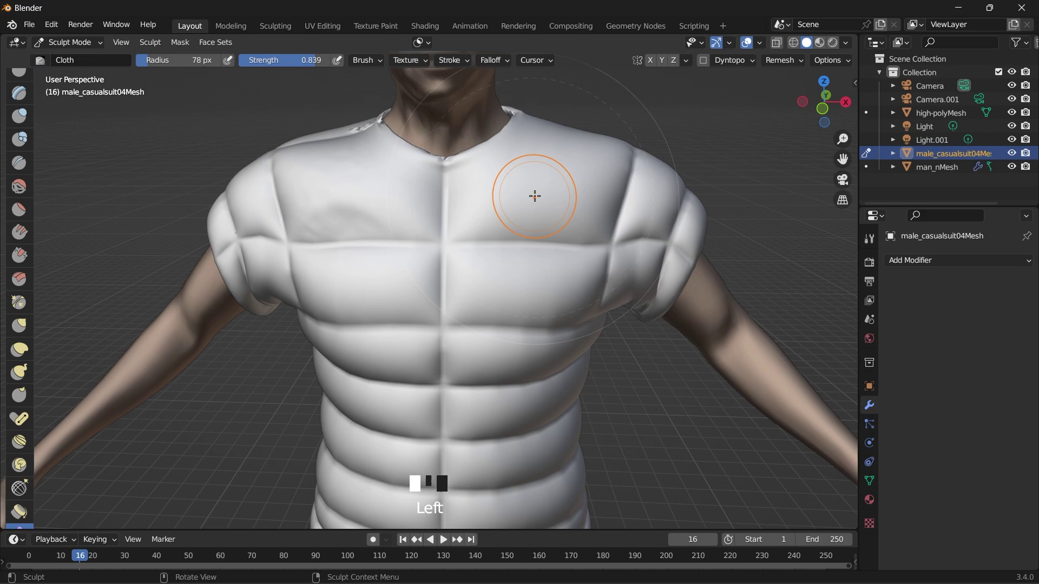
{"action": "mouse_move", "coordinate": [535, 195]}
{"action": "left_mouse_down"}
{"action": "mouse_move", "coordinate": [559, 199]}
{"action": "mouse_move", "coordinate": [524, 190]}
{"action": "mouse_move", "coordinate": [508, 213]}
{"action": "mouse_move", "coordinate": [541, 215]}
{"action": "left_mouse_up"}
{"action": "mouse_move", "coordinate": [519, 287]}
{"action": "left_mouse_down"}
{"action": "mouse_move", "coordinate": [509, 312]}
{"action": "mouse_move", "coordinate": [505, 276]}
{"action": "mouse_move", "coordinate": [440, 273]}
{"action": "mouse_move", "coordinate": [358, 291]}
{"action": "mouse_move", "coordinate": [381, 297]}
{"action": "mouse_move", "coordinate": [387, 313]}
{"action": "mouse_move", "coordinate": [364, 299]}
{"action": "left_mouse_up"}
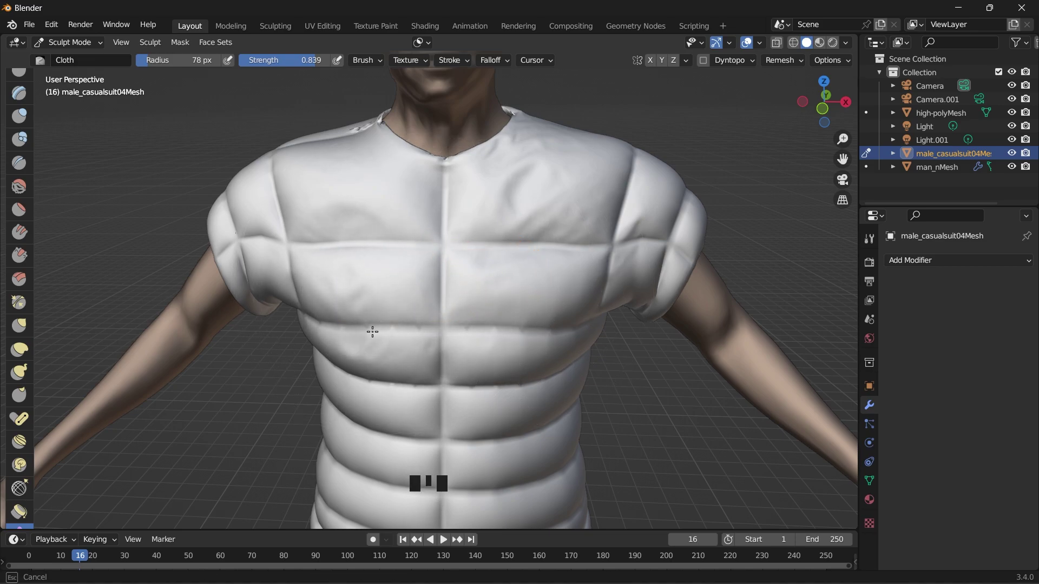
Step: Sculpt cloth wrinkles into the front stomach and waist panels on both sides of the center seam
{"action": "left_click_drag", "start_coordinate": [843, 159], "coordinate": [831, 45]}
{"action": "mouse_move", "coordinate": [486, 348]}
{"action": "left_mouse_down"}
{"action": "mouse_move", "coordinate": [469, 339]}
{"action": "mouse_move", "coordinate": [495, 311]}
{"action": "mouse_move", "coordinate": [508, 339]}
{"action": "mouse_move", "coordinate": [500, 345]}
{"action": "left_mouse_up"}
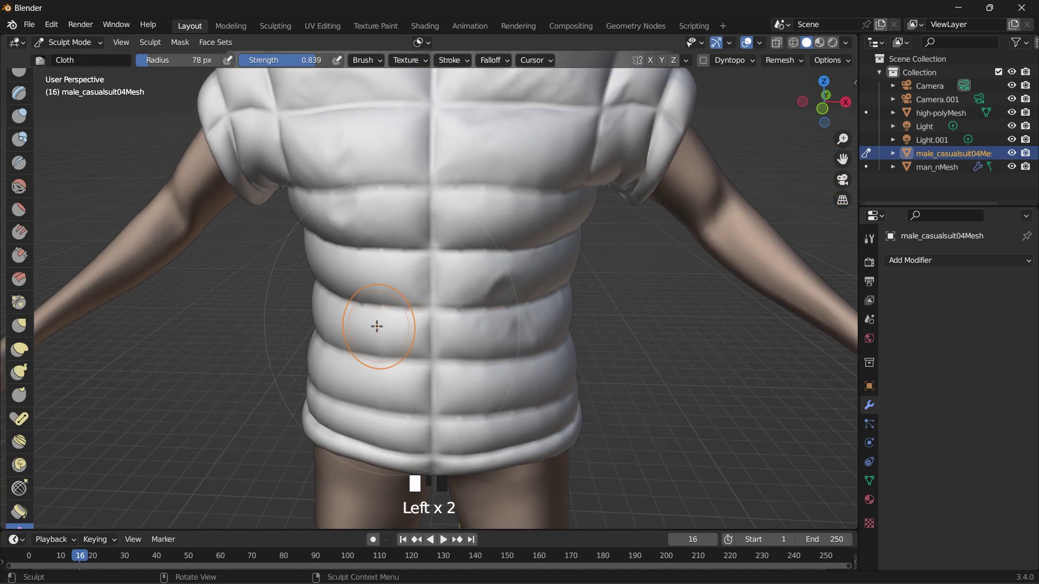
{"action": "left_click_drag", "start_coordinate": [376, 338], "coordinate": [355, 345]}
{"action": "mouse_move", "coordinate": [343, 274]}
{"action": "left_mouse_down"}
{"action": "mouse_move", "coordinate": [331, 300]}
{"action": "mouse_move", "coordinate": [348, 276]}
{"action": "mouse_move", "coordinate": [400, 327]}
{"action": "left_mouse_up"}
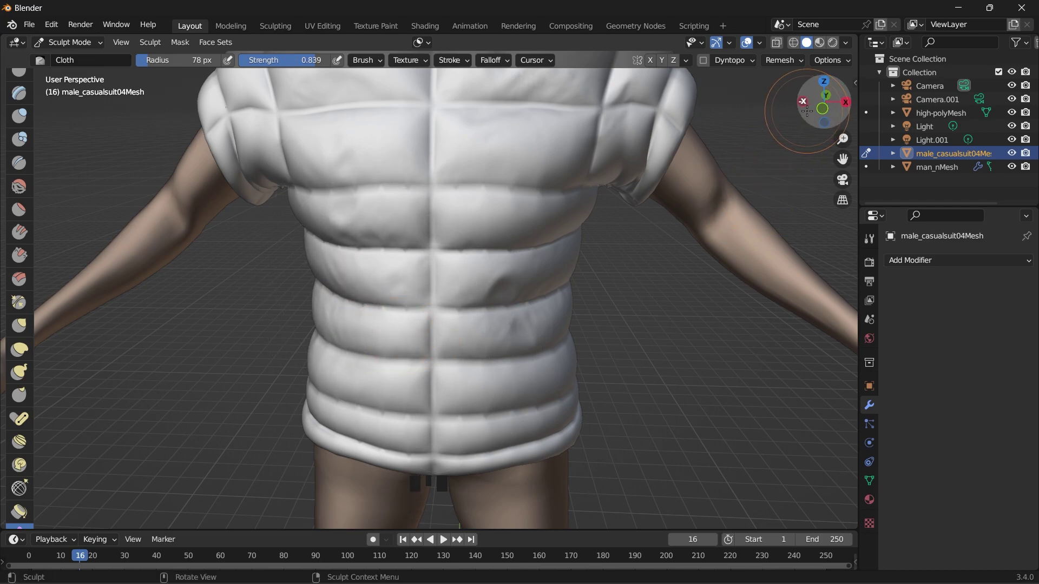
Step: Sculpt cloth wrinkles across the side waist panels near the hem and the side of the chest
{"action": "left_click_drag", "start_coordinate": [806, 111], "coordinate": [779, 111]}
{"action": "left_click_drag", "start_coordinate": [463, 399], "coordinate": [492, 426]}
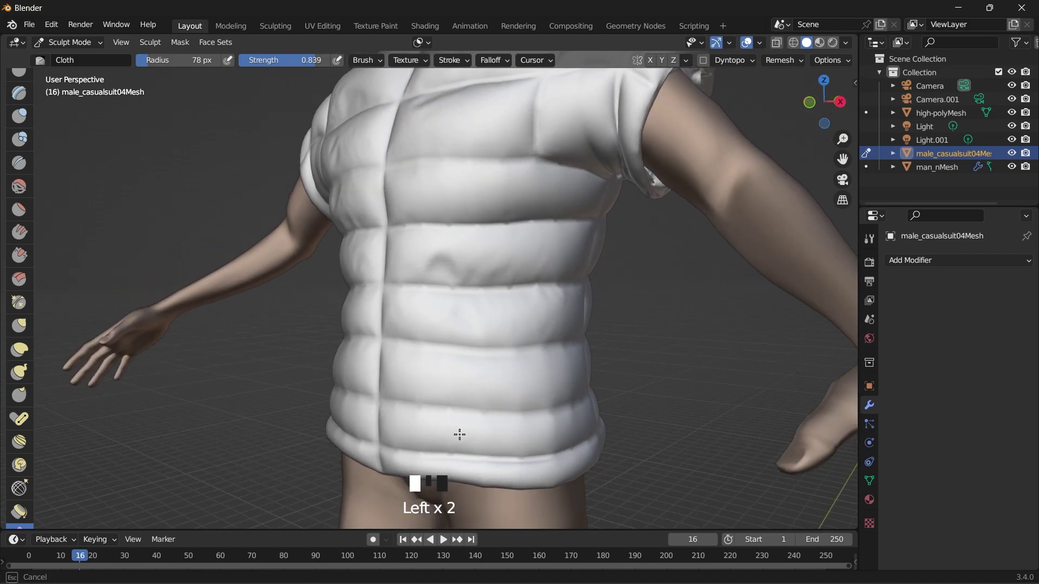
{"action": "left_click_drag", "start_coordinate": [441, 397], "coordinate": [463, 380]}
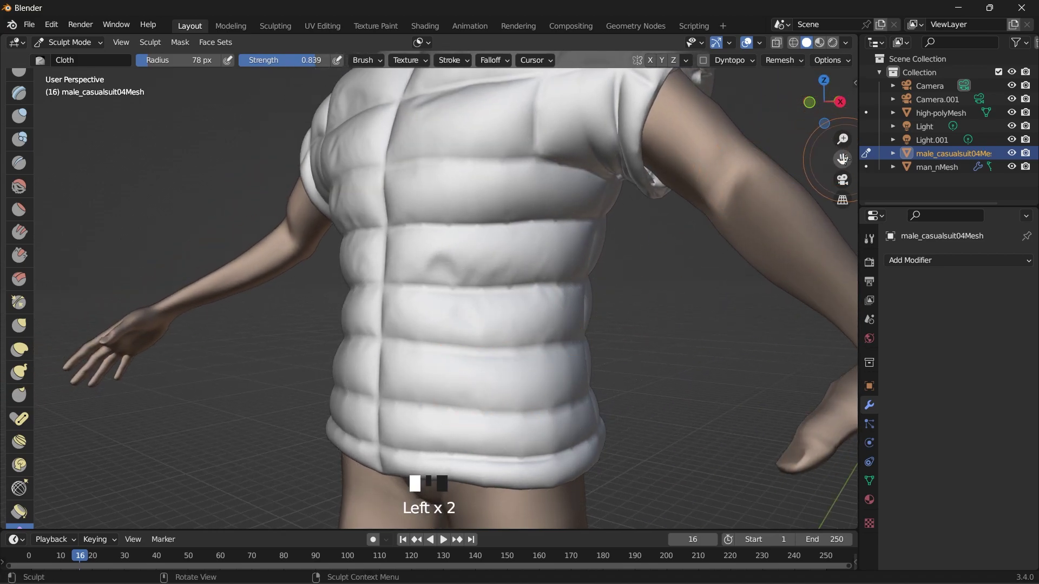
{"action": "left_click_drag", "start_coordinate": [842, 159], "coordinate": [853, 229]}
{"action": "mouse_move", "coordinate": [556, 248]}
{"action": "left_mouse_down"}
{"action": "mouse_move", "coordinate": [563, 232]}
{"action": "mouse_move", "coordinate": [541, 255]}
{"action": "mouse_move", "coordinate": [519, 239]}
{"action": "left_mouse_up"}
Step: Wrinkle the upper and middle back panels, raising the Cloth brush strength to 0.927 and radius to 128 px
{"action": "left_click_drag", "start_coordinate": [825, 105], "coordinate": [758, 106]}
{"action": "left_click_drag", "start_coordinate": [339, 222], "coordinate": [357, 266]}
{"action": "left_click_drag", "start_coordinate": [359, 216], "coordinate": [373, 261]}
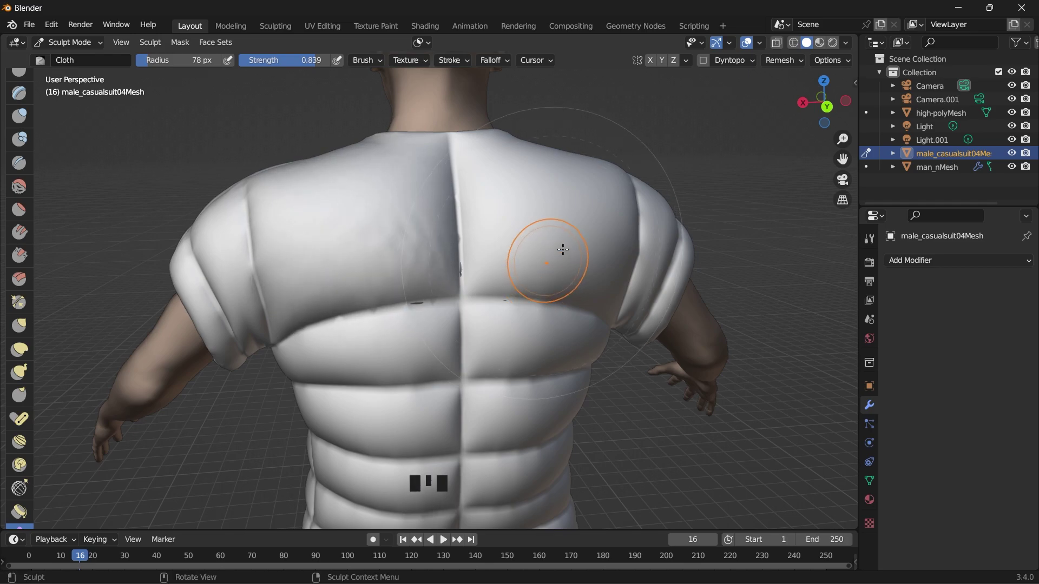
{"action": "left_click_drag", "start_coordinate": [515, 231], "coordinate": [494, 210]}
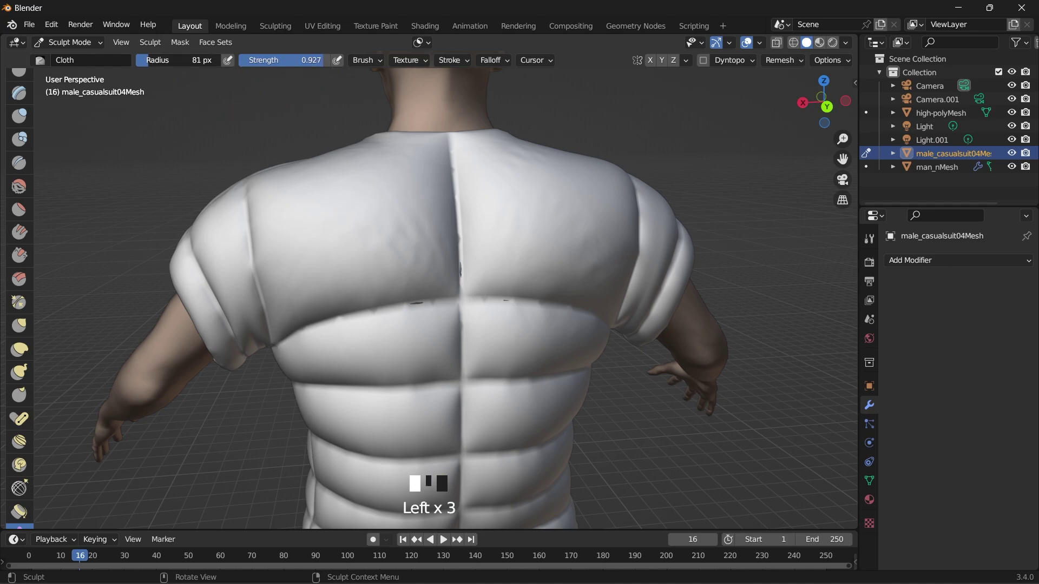
{"action": "left_click_drag", "start_coordinate": [452, 367], "coordinate": [445, 401]}
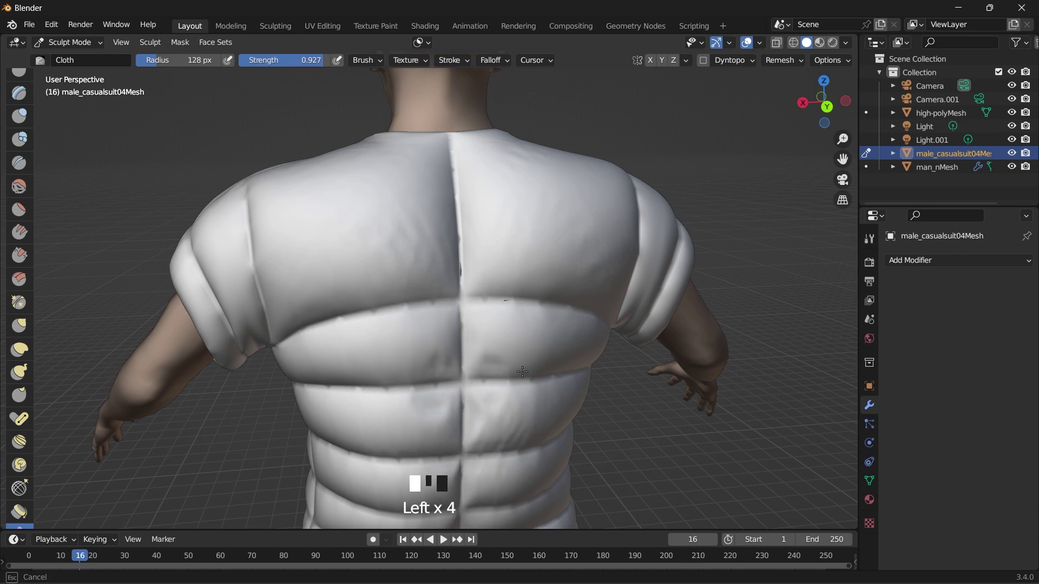
{"action": "left_click_drag", "start_coordinate": [522, 372], "coordinate": [528, 369]}
Step: Sculpt cloth wrinkles into the back shoulder panel and the adjoining sleeve
{"action": "left_click_drag", "start_coordinate": [809, 112], "coordinate": [800, 113]}
{"action": "left_click_drag", "start_coordinate": [468, 278], "coordinate": [521, 272]}
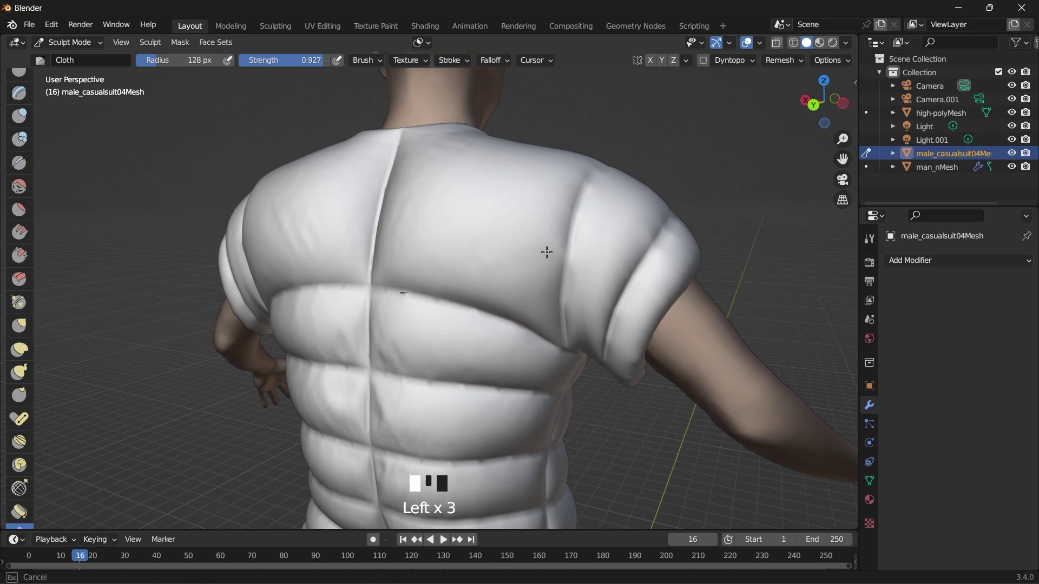
{"action": "left_click_drag", "start_coordinate": [501, 259], "coordinate": [502, 264]}
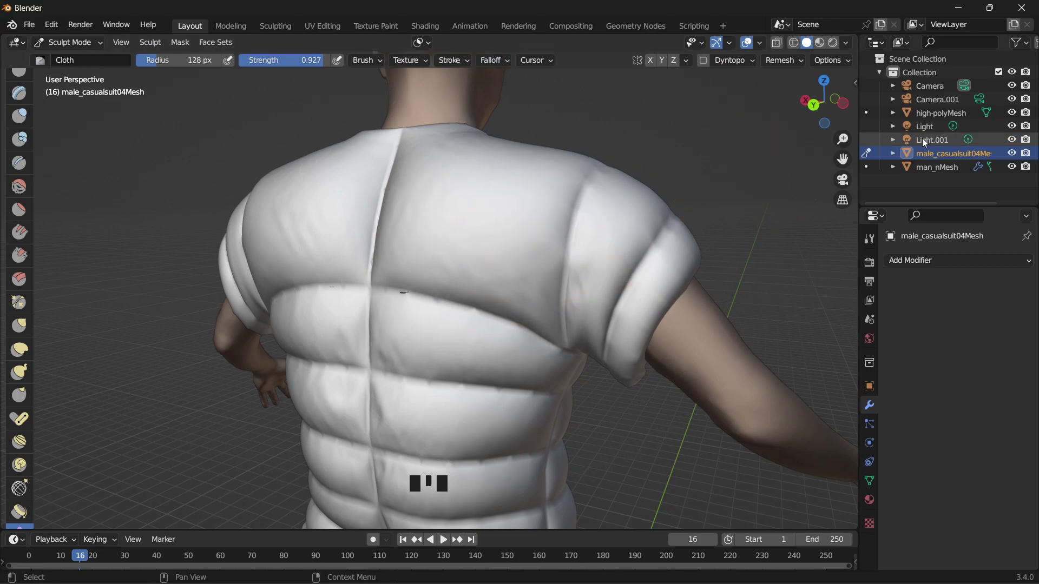
{"action": "left_click_drag", "start_coordinate": [808, 108], "coordinate": [796, 142]}
{"action": "left_click_drag", "start_coordinate": [563, 275], "coordinate": [565, 275]}
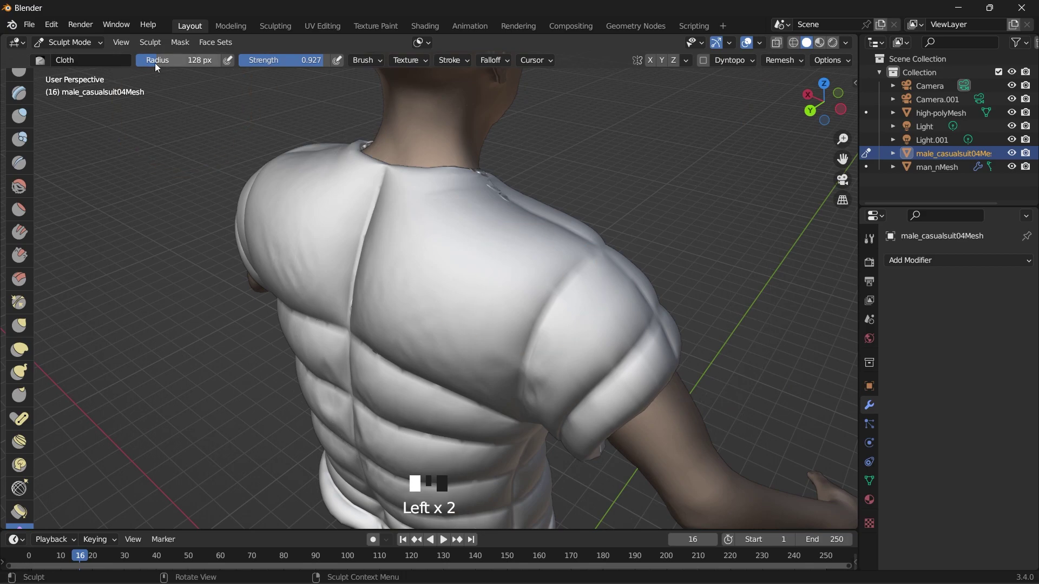
Step: Reduce the Cloth brush radius to 68 px and sculpt wrinkles into the lower back panels on both sides
{"action": "left_click_drag", "start_coordinate": [156, 62], "coordinate": [145, 61]}
{"action": "left_click_drag", "start_coordinate": [817, 106], "coordinate": [837, 84]}
{"action": "left_click_drag", "start_coordinate": [842, 159], "coordinate": [822, 18]}
{"action": "left_click_drag", "start_coordinate": [455, 312], "coordinate": [436, 339]}
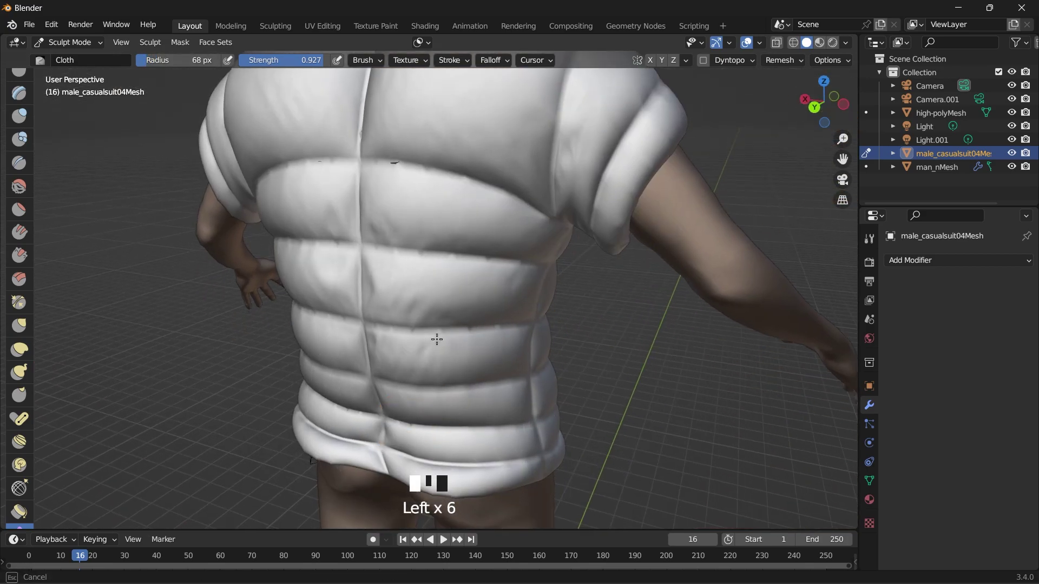
{"action": "mouse_move", "coordinate": [453, 411]}
{"action": "left_mouse_down"}
{"action": "mouse_move", "coordinate": [449, 436]}
{"action": "mouse_move", "coordinate": [418, 393]}
{"action": "left_mouse_up"}
{"action": "left_click_drag", "start_coordinate": [818, 107], "coordinate": [853, 100]}
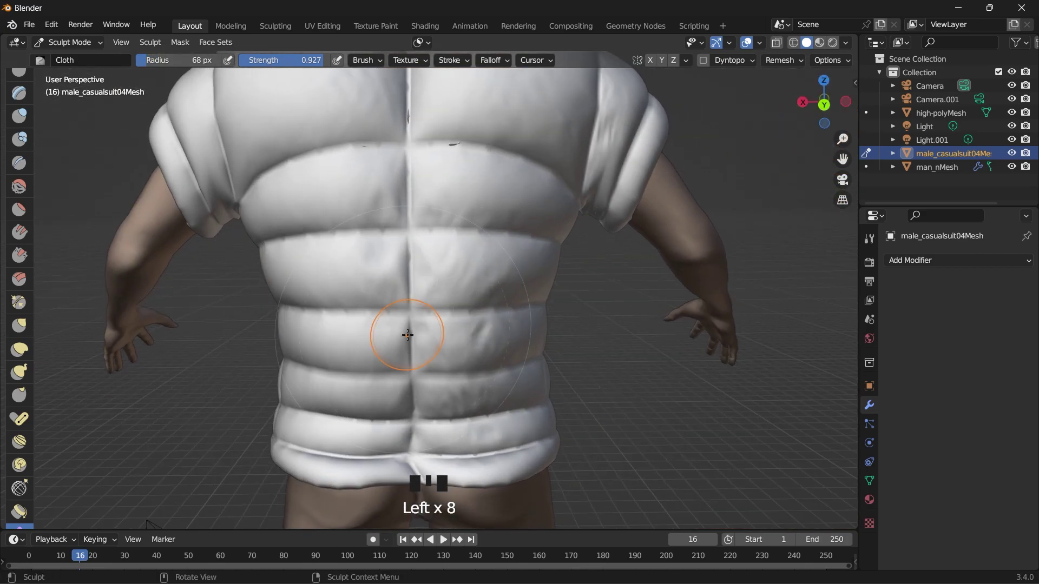
{"action": "left_click_drag", "start_coordinate": [336, 374], "coordinate": [352, 394]}
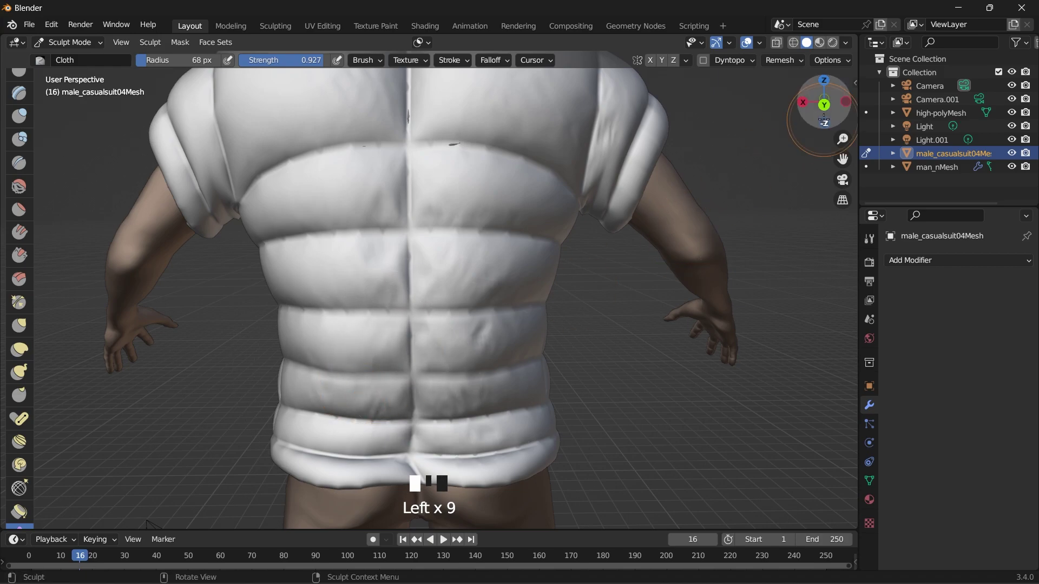
Step: Sculpt cloth wrinkles into the outer back panels and the side panels below the arm
{"action": "left_click_drag", "start_coordinate": [825, 102], "coordinate": [806, 109]}
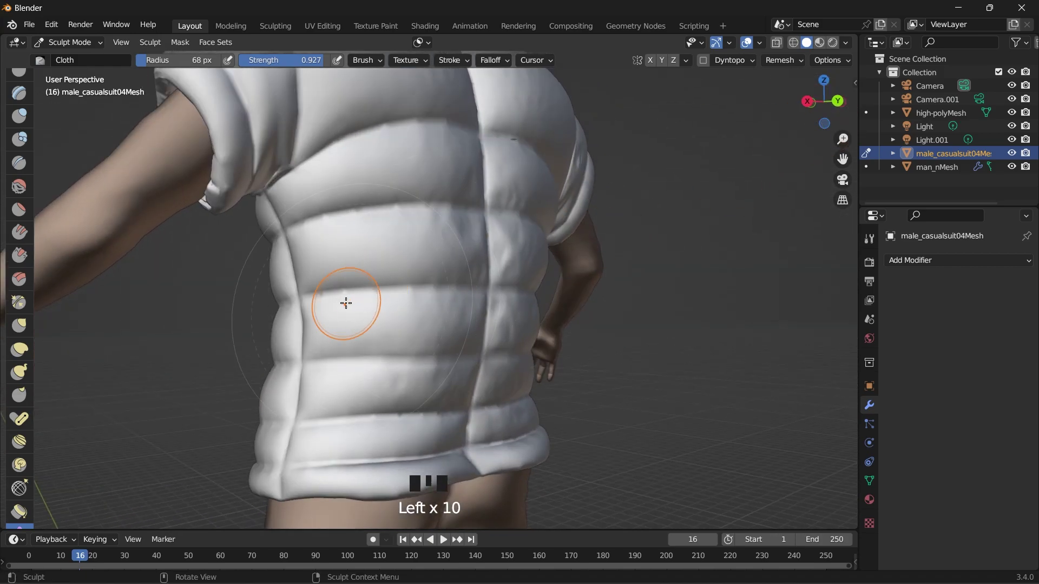
{"action": "left_click_drag", "start_coordinate": [346, 302], "coordinate": [356, 330]}
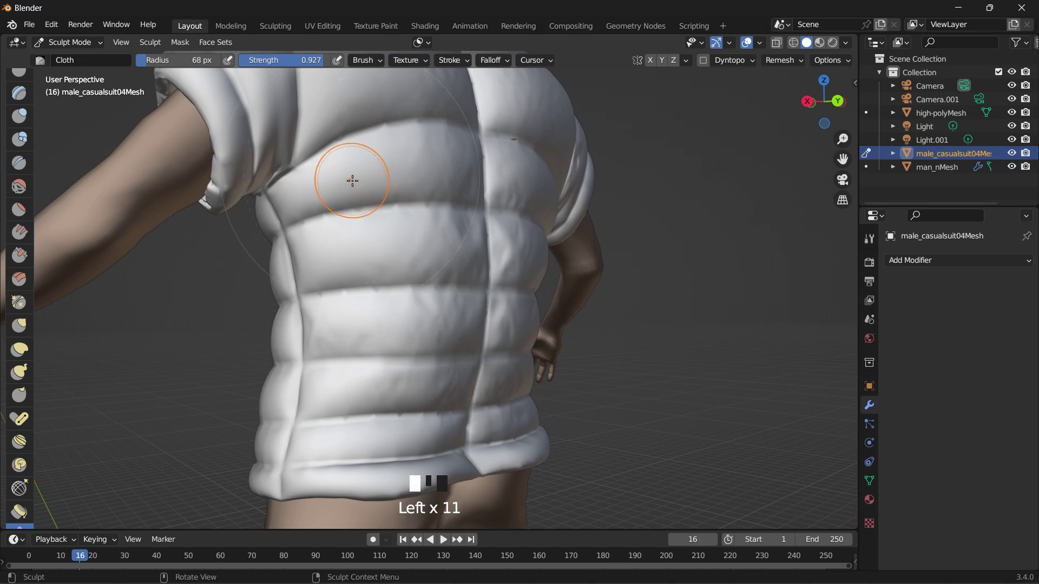
{"action": "left_click_drag", "start_coordinate": [347, 176], "coordinate": [374, 217]}
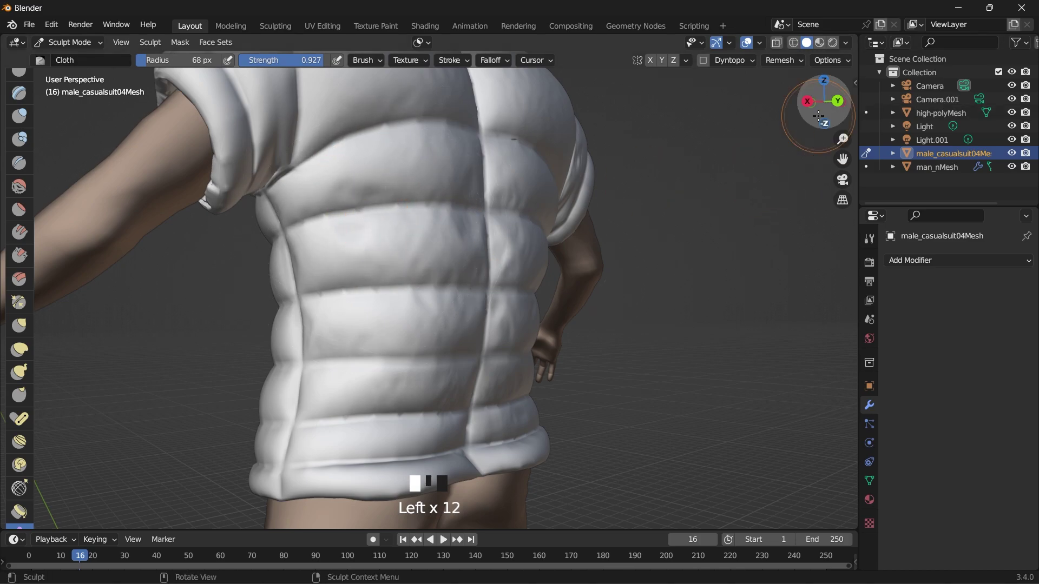
{"action": "left_click_drag", "start_coordinate": [823, 102], "coordinate": [770, 106]}
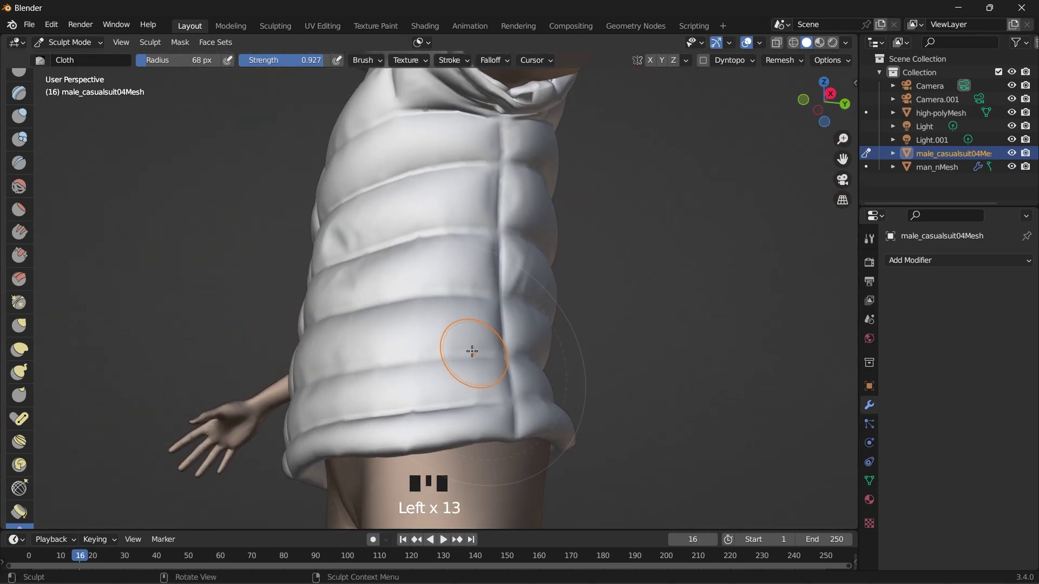
{"action": "mouse_move", "coordinate": [464, 353]}
{"action": "left_mouse_down"}
{"action": "mouse_move", "coordinate": [376, 359]}
{"action": "mouse_move", "coordinate": [410, 340]}
{"action": "left_mouse_up"}
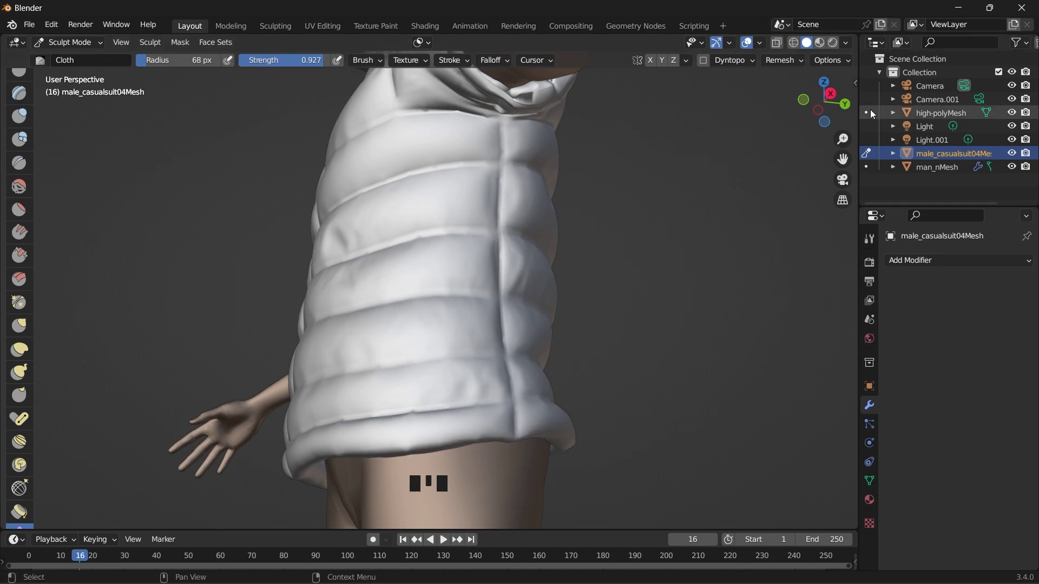
Step: Add cloth wrinkles to the front panels near the hem and to the upper chest and shoulder area
{"action": "left_click_drag", "start_coordinate": [813, 113], "coordinate": [902, 115]}
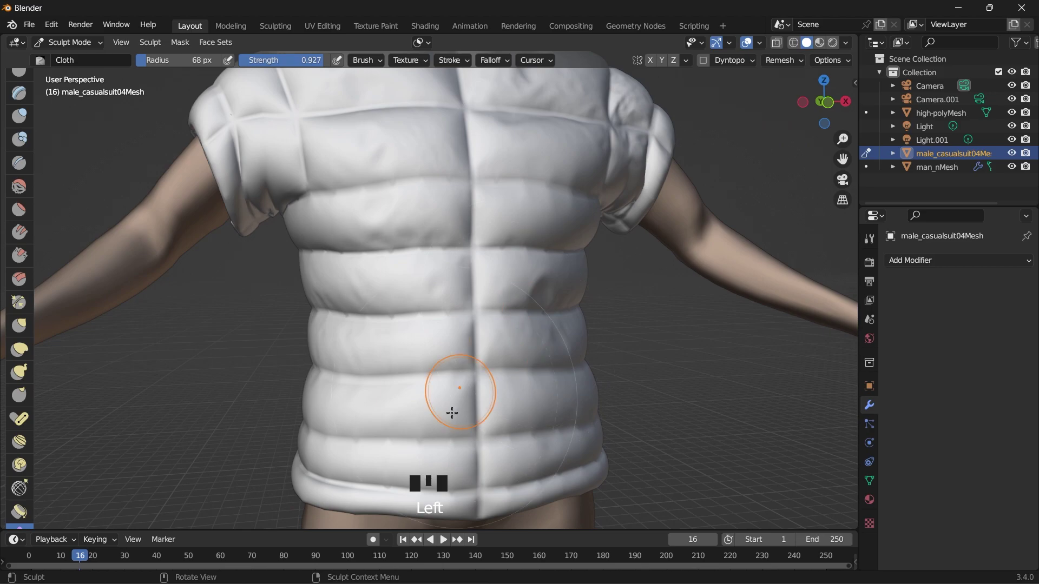
{"action": "mouse_move", "coordinate": [404, 455]}
{"action": "left_mouse_down"}
{"action": "mouse_move", "coordinate": [414, 461]}
{"action": "mouse_move", "coordinate": [428, 443]}
{"action": "left_mouse_up"}
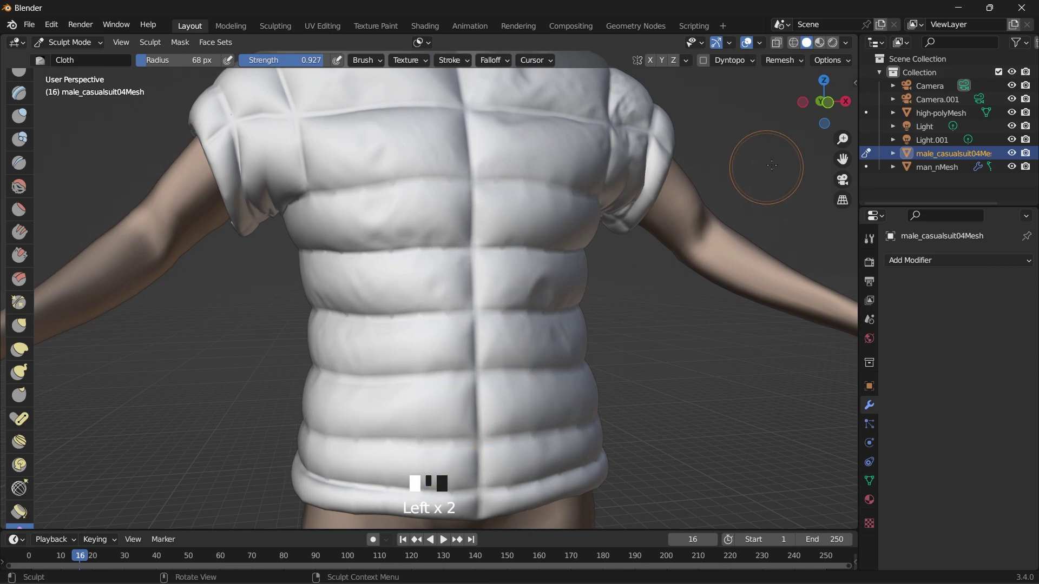
{"action": "left_click_drag", "start_coordinate": [841, 160], "coordinate": [573, 206]}
{"action": "mouse_move", "coordinate": [302, 207]}
{"action": "left_mouse_down"}
{"action": "mouse_move", "coordinate": [285, 237]}
{"action": "mouse_move", "coordinate": [327, 206]}
{"action": "left_mouse_up"}
{"action": "mouse_move", "coordinate": [454, 190]}
{"action": "left_mouse_down"}
{"action": "mouse_move", "coordinate": [443, 225]}
{"action": "mouse_move", "coordinate": [453, 221]}
{"action": "left_mouse_up"}
Step: Return to Object Mode and add a Subdivision Surface modifier to the garment, raising its viewport level by one
{"action": "mouse_move", "coordinate": [824, 104]}
{"action": "left_mouse_down"}
{"action": "mouse_move", "coordinate": [800, 132]}
{"action": "mouse_move", "coordinate": [811, 108]}
{"action": "mouse_move", "coordinate": [824, 118]}
{"action": "left_mouse_up"}
{"action": "scroll", "coordinate": [617, 176], "scroll_direction": "down", "scroll_amount": 2}
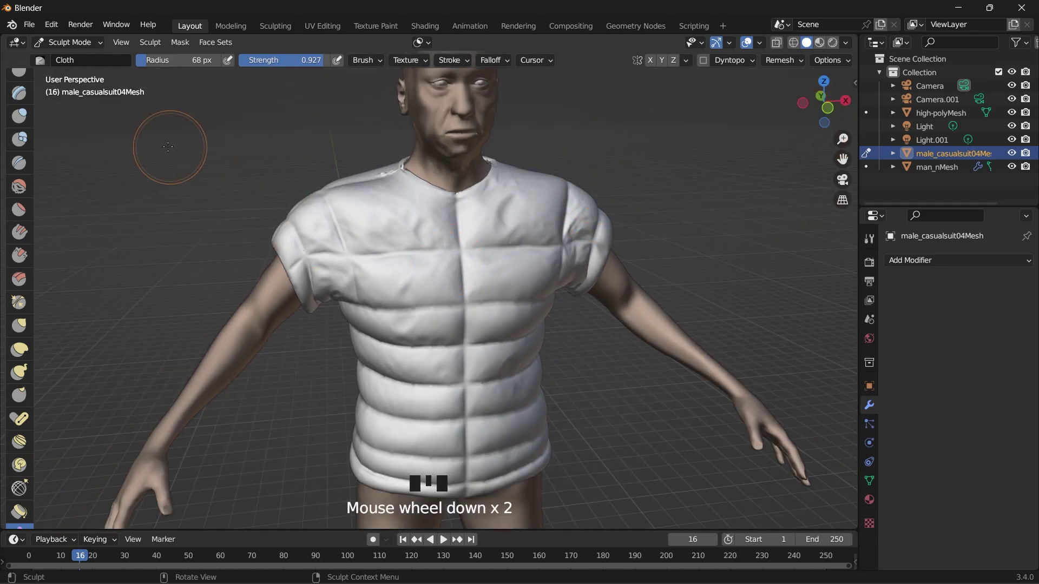
{"action": "left_click", "coordinate": [72, 43]}
{"action": "left_click", "coordinate": [67, 57]}
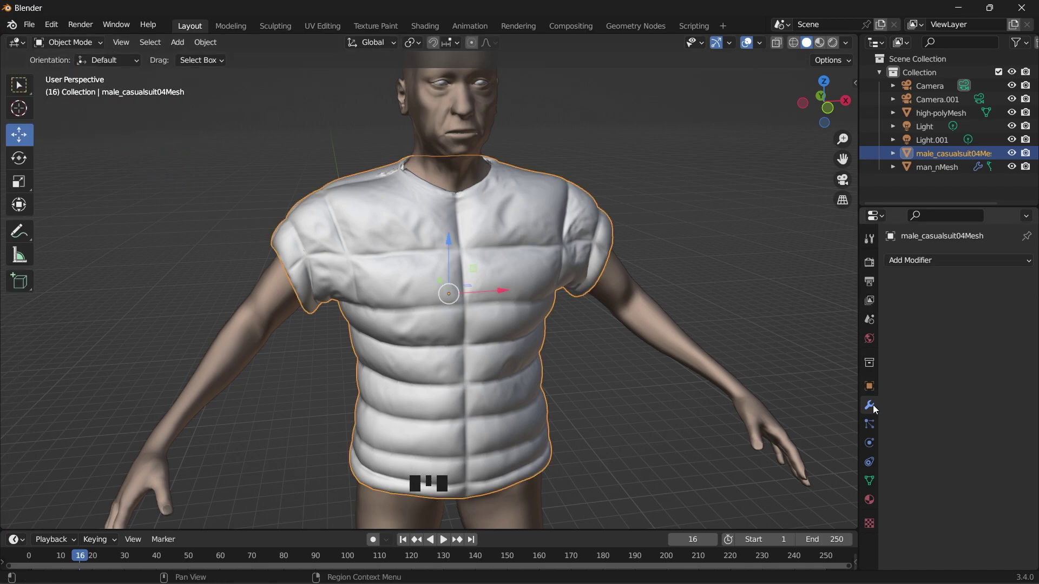
{"action": "left_click", "coordinate": [919, 261]}
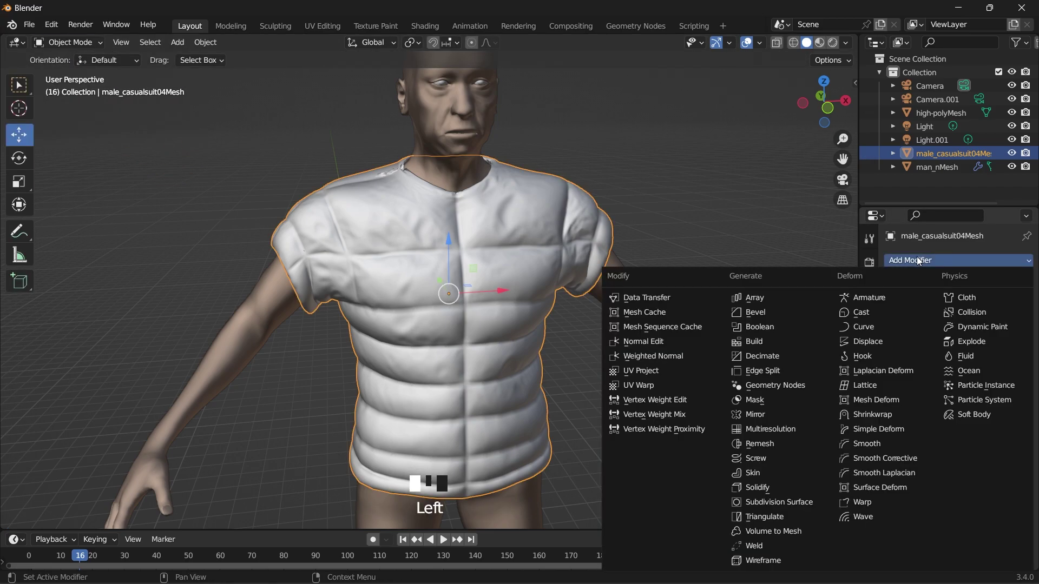
{"action": "left_click", "coordinate": [768, 503]}
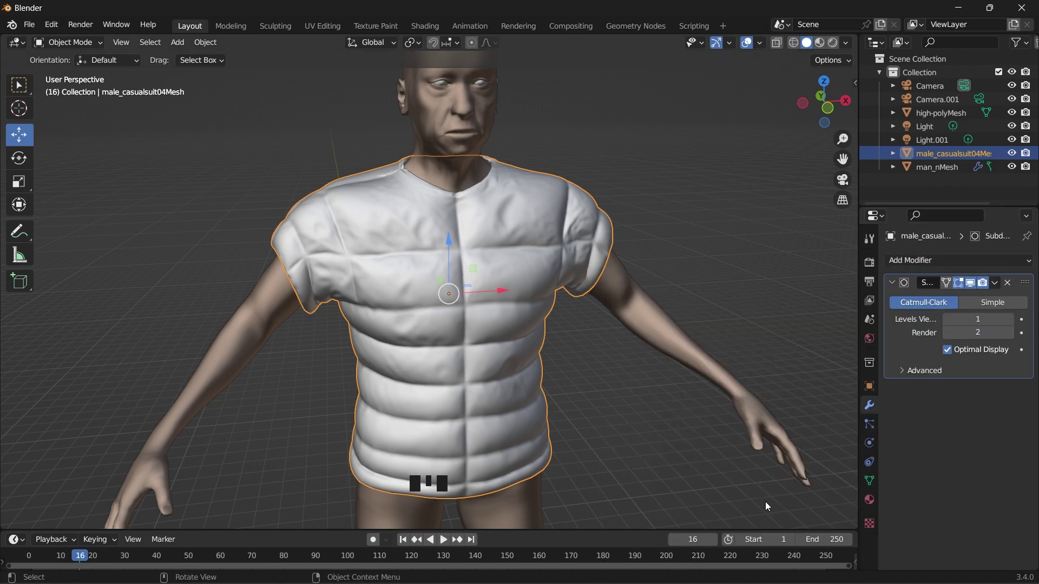
{"action": "left_click", "coordinate": [1010, 319]}
{"action": "left_click", "coordinate": [597, 200]}
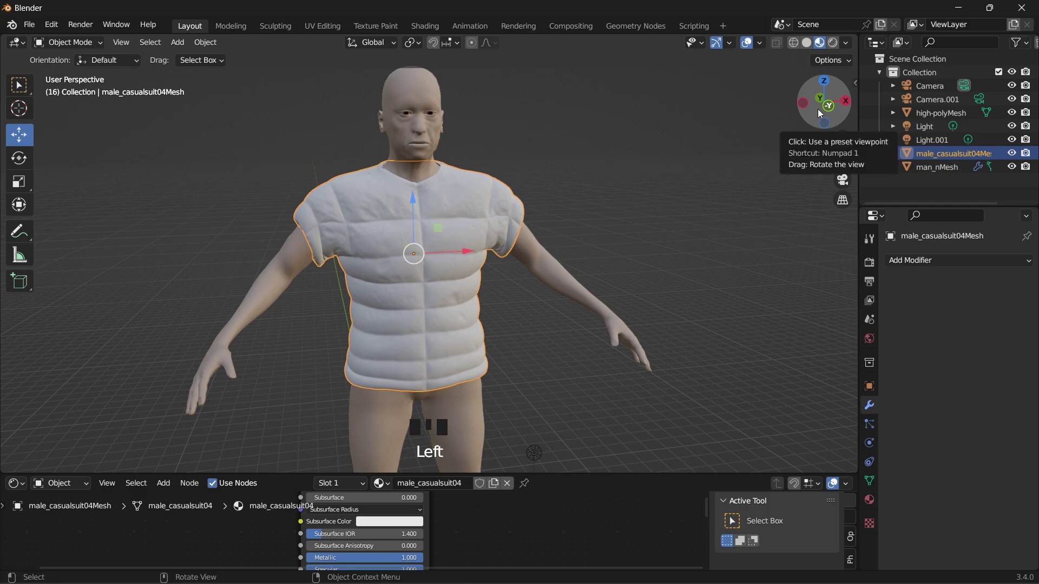
Step: Compare the garment's appearance in solid, rendered and material preview shading
{"action": "left_click", "coordinate": [587, 232]}
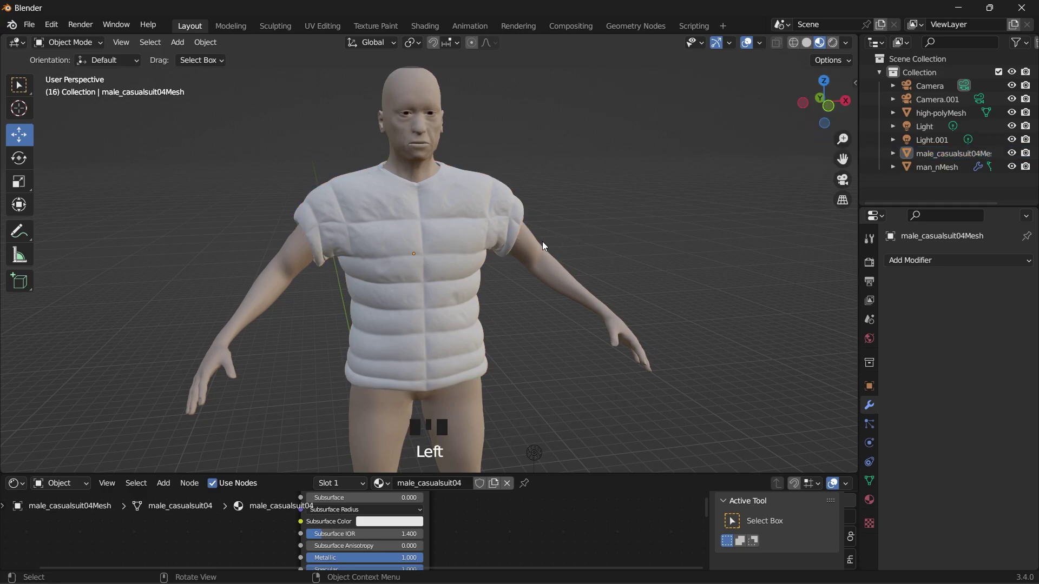
{"action": "mouse_move", "coordinate": [824, 103]}
{"action": "left_mouse_down"}
{"action": "mouse_move", "coordinate": [776, 103]}
{"action": "mouse_move", "coordinate": [833, 103]}
{"action": "left_mouse_up"}
{"action": "scroll", "coordinate": [802, 69], "scroll_direction": "up", "scroll_amount": 1}
{"action": "left_click", "coordinate": [807, 43]}
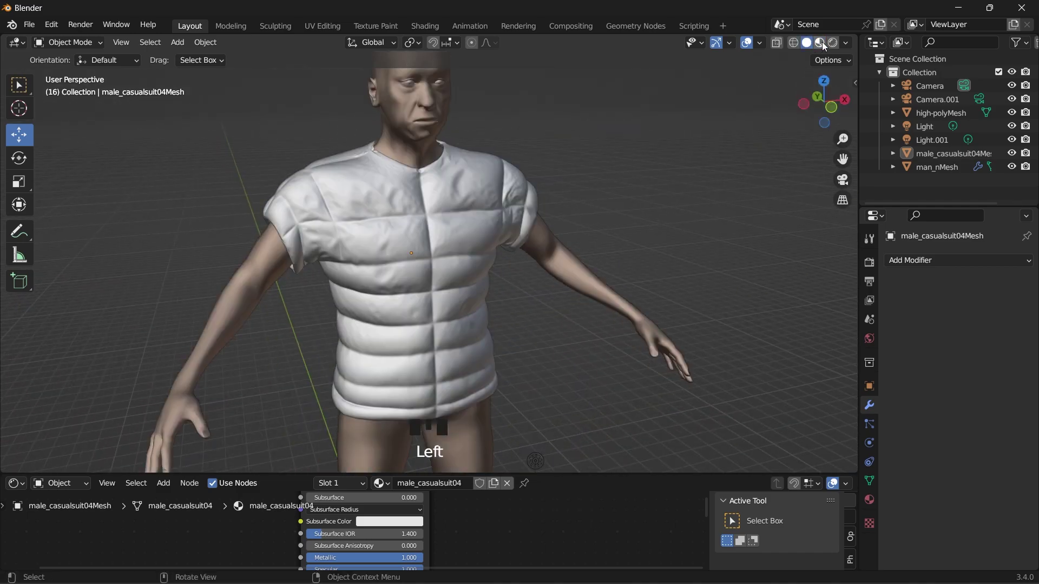
{"action": "left_click", "coordinate": [833, 43]}
{"action": "left_click", "coordinate": [819, 43]}
{"action": "left_click", "coordinate": [734, 572]}
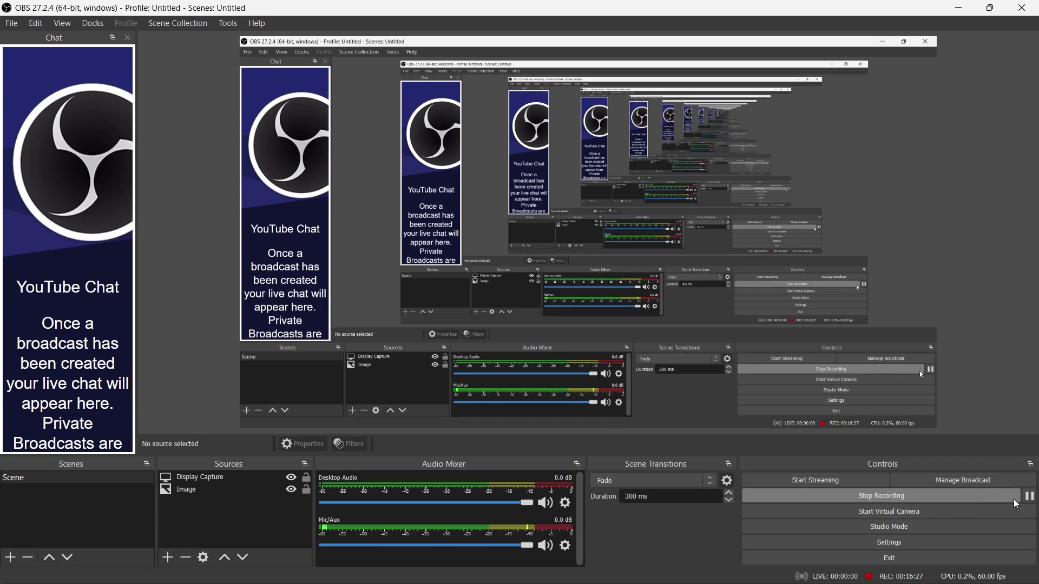
{"action": "left_click", "coordinate": [1029, 496]}
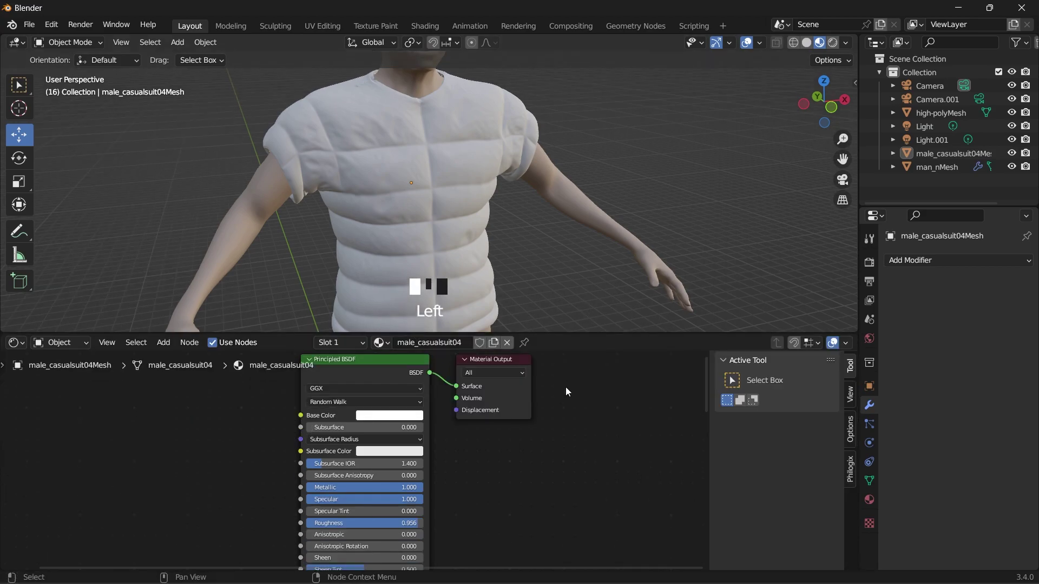
Step: Change the base color of the garment's Principled BSDF material to dark grey
{"action": "middle_click_drag", "start_coordinate": [566, 391], "coordinate": [568, 426]}
{"action": "left_click", "coordinate": [406, 451]}
{"action": "left_click", "coordinate": [451, 349]}
Step: Set the render engine to Cycles with GPU Compute as the device
{"action": "left_click", "coordinate": [869, 262]}
{"action": "left_click", "coordinate": [976, 261]}
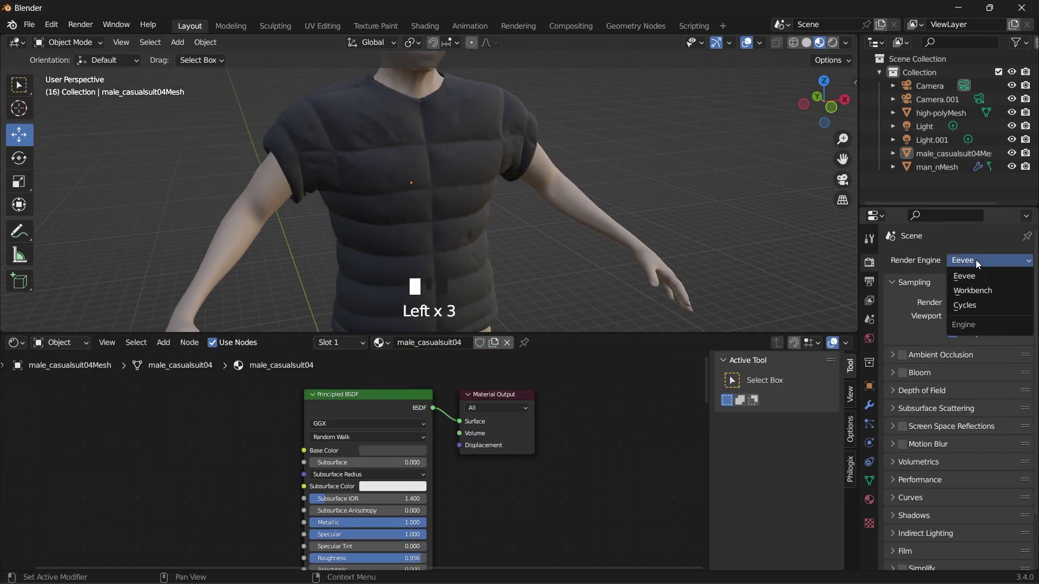
{"action": "left_click", "coordinate": [965, 305]}
{"action": "left_click", "coordinate": [968, 293]}
{"action": "left_click", "coordinate": [957, 323]}
Step: Limit the maximum samples to 300 for both the viewport and the final render
{"action": "left_click", "coordinate": [911, 404]}
{"action": "left_click", "coordinate": [979, 369]}
{"action": "type", "text": "300"}
{"action": "key", "text": "Return"}
{"action": "scroll", "coordinate": [1002, 443], "scroll_direction": "down", "scroll_amount": 1}
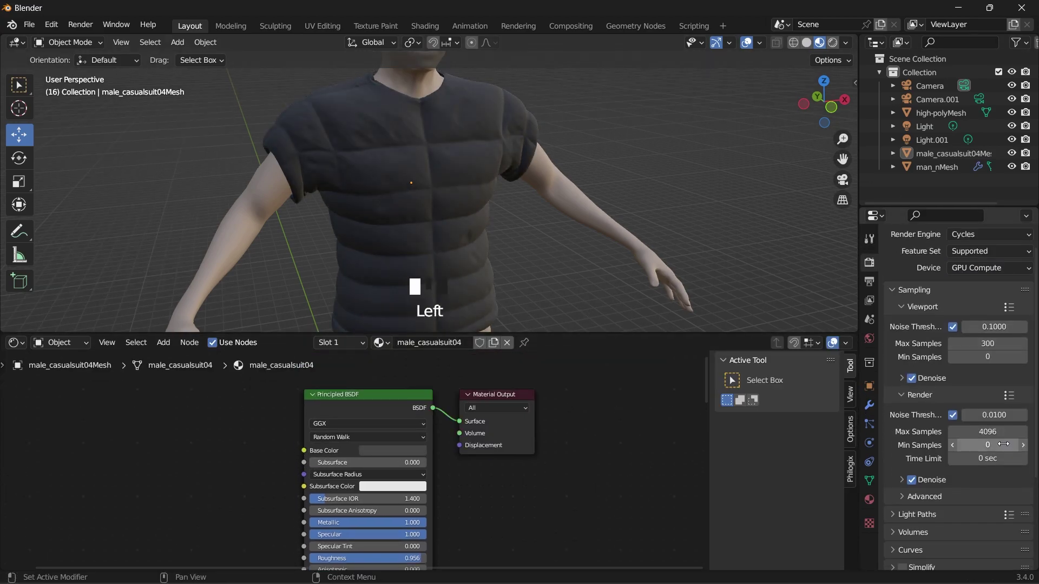
{"action": "left_click", "coordinate": [987, 431]}
{"action": "type", "text": "300"}
{"action": "key", "text": "Return"}
Step: Enlarge the 3D view, examine the garment's seam weights in Weight Paint mode and return to Object Mode
{"action": "left_click_drag", "start_coordinate": [541, 334], "coordinate": [541, 427]}
{"action": "left_click", "coordinate": [68, 42]}
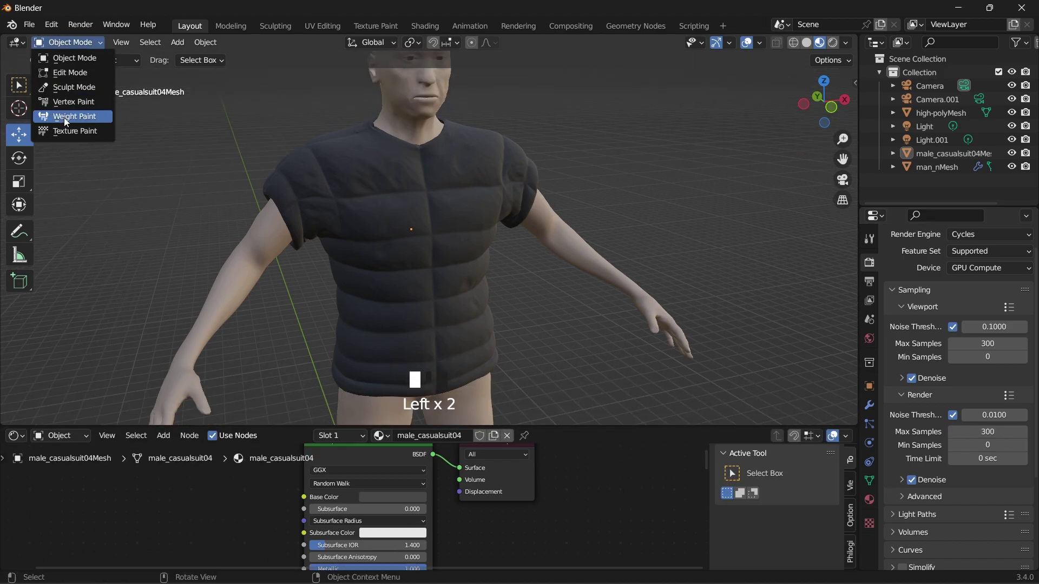
{"action": "left_click", "coordinate": [65, 117]}
{"action": "scroll", "coordinate": [536, 191], "scroll_direction": "up", "scroll_amount": 3}
{"action": "scroll", "coordinate": [535, 188], "scroll_direction": "down", "scroll_amount": 2}
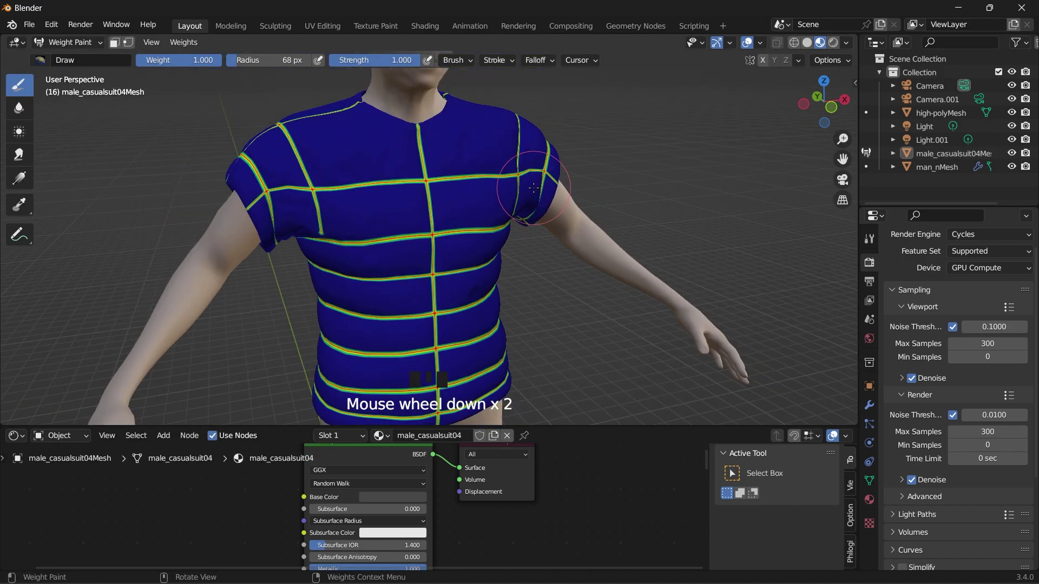
{"action": "mouse_move", "coordinate": [832, 114]}
{"action": "left_mouse_down"}
{"action": "mouse_move", "coordinate": [793, 103]}
{"action": "mouse_move", "coordinate": [857, 123]}
{"action": "left_mouse_up"}
{"action": "left_click", "coordinate": [67, 42]}
{"action": "left_click", "coordinate": [66, 58]}
Step: Switch the viewport to rendered shading and delete the Light.001 lamp near the character
{"action": "scroll", "coordinate": [595, 243], "scroll_direction": "down", "scroll_amount": 4}
{"action": "scroll", "coordinate": [368, 498], "scroll_direction": "up", "scroll_amount": 2}
{"action": "middle_click_drag", "start_coordinate": [368, 503], "coordinate": [368, 447]}
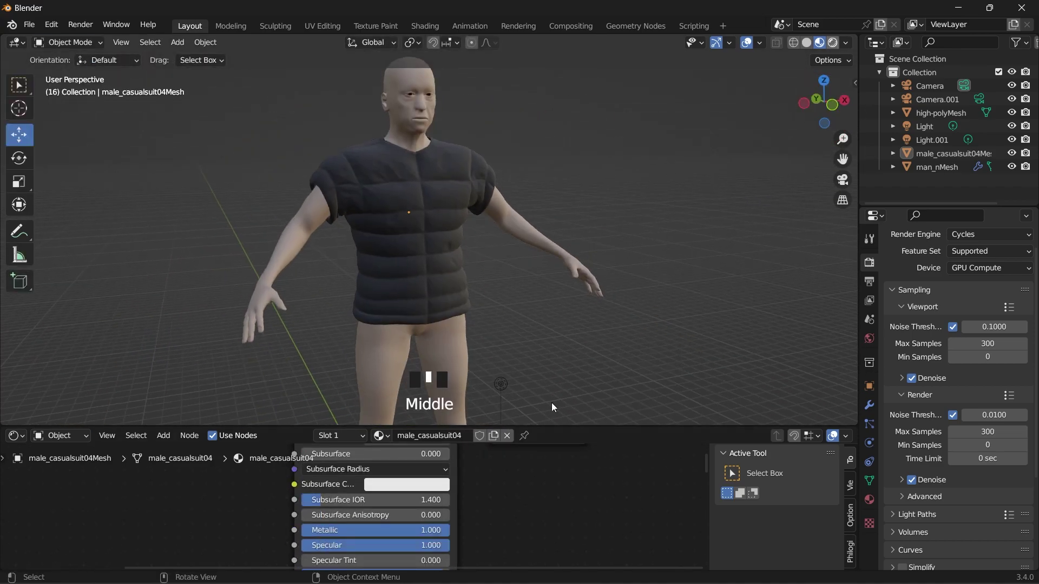
{"action": "left_click", "coordinate": [832, 42]}
{"action": "scroll", "coordinate": [480, 300], "scroll_direction": "down", "scroll_amount": 5}
{"action": "left_click", "coordinate": [484, 190]}
{"action": "left_click_drag", "start_coordinate": [465, 187], "coordinate": [643, 240]}
{"action": "key", "text": "x"}
{"action": "left_click", "coordinate": [643, 241]}
Step: Place the 3D cursor beside the character and add an area light there
{"action": "left_click", "coordinate": [19, 108]}
{"action": "left_click", "coordinate": [532, 241]}
{"action": "key", "text": "shift+a"}
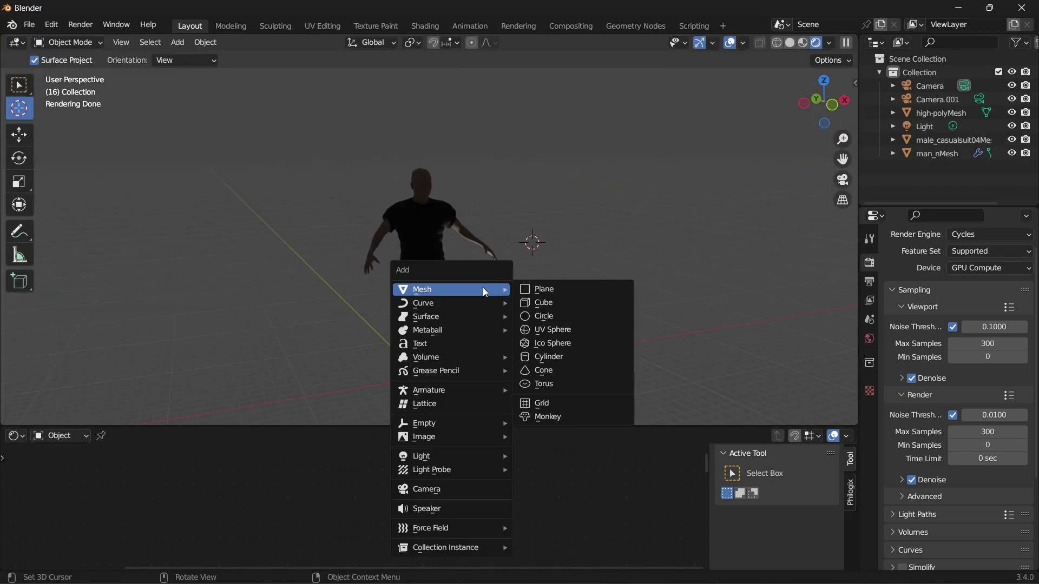
{"action": "mouse_move", "coordinate": [451, 457]}
{"action": "left_click", "coordinate": [538, 498]}
Step: Scale the area light up into a large panel taller than the character
{"action": "left_click_drag", "start_coordinate": [824, 103], "coordinate": [823, 73]}
{"action": "key", "text": "s"}
{"action": "left_click", "coordinate": [779, 168]}
{"action": "left_click", "coordinate": [18, 181]}
{"action": "left_click_drag", "start_coordinate": [529, 238], "coordinate": [529, 232]}
{"action": "left_click_drag", "start_coordinate": [823, 102], "coordinate": [854, 105]}
{"action": "left_click_drag", "start_coordinate": [478, 223], "coordinate": [443, 214]}
Step: Rotate the area light to face the character and move it out to the character's side
{"action": "left_click", "coordinate": [19, 158]}
{"action": "left_click_drag", "start_coordinate": [560, 208], "coordinate": [579, 246]}
{"action": "key", "text": "g"}
{"action": "left_click", "coordinate": [771, 241]}
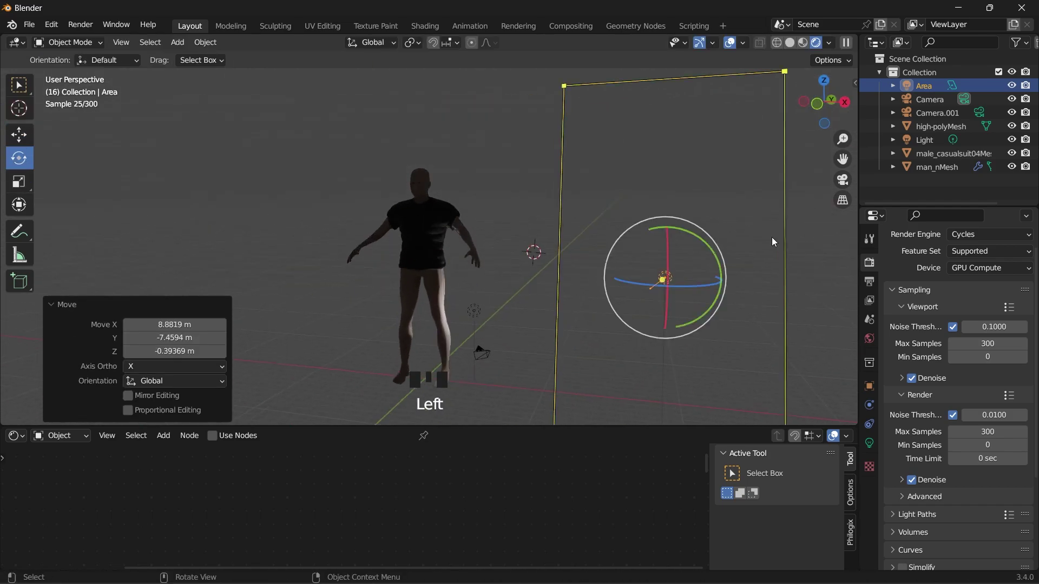
{"action": "left_click_drag", "start_coordinate": [650, 284], "coordinate": [698, 287]}
{"action": "left_click_drag", "start_coordinate": [819, 102], "coordinate": [720, 103]}
{"action": "key", "text": "g"}
{"action": "left_click", "coordinate": [435, 315]}
Step: Delete the remaining original lamp and narrow the area light to 0.363 of its width along X
{"action": "left_click", "coordinate": [468, 316]}
{"action": "key", "text": "Delete"}
{"action": "left_click", "coordinate": [282, 259]}
{"action": "left_click", "coordinate": [19, 181]}
{"action": "scroll", "coordinate": [379, 244], "scroll_direction": "down", "scroll_amount": 4}
{"action": "left_click_drag", "start_coordinate": [447, 246], "coordinate": [425, 242]}
{"action": "left_click_drag", "start_coordinate": [823, 103], "coordinate": [893, 124]}
Step: Set the area light's power to 2900 W and its color to a saturated purple
{"action": "left_click", "coordinate": [869, 443]}
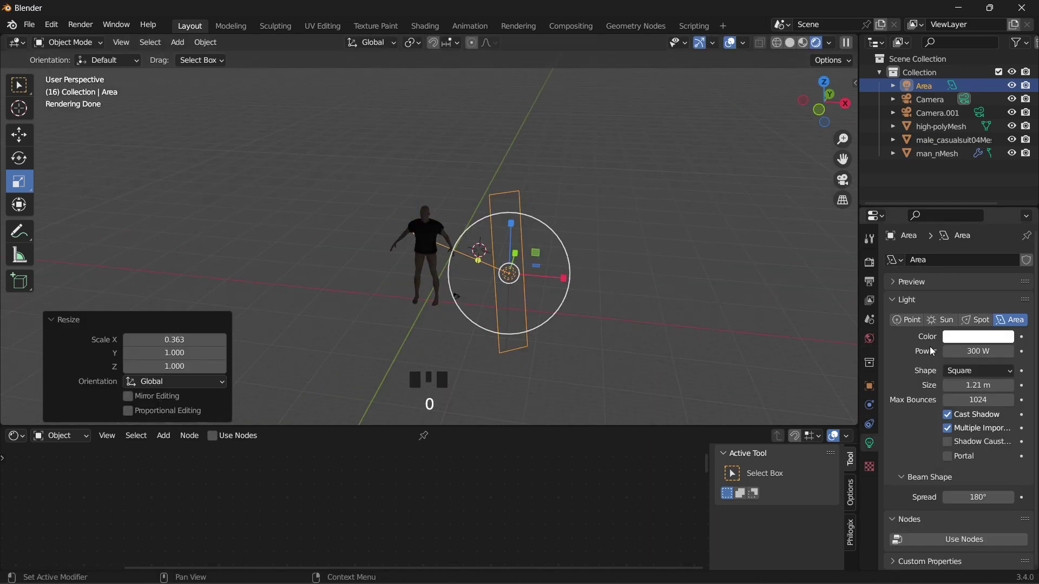
{"action": "type", "text": "2"}
{"action": "key", "text": "Return"}
{"action": "scroll", "coordinate": [561, 227], "scroll_direction": "up", "scroll_amount": 6}
{"action": "left_click", "coordinate": [977, 337]}
{"action": "left_click", "coordinate": [893, 219]}
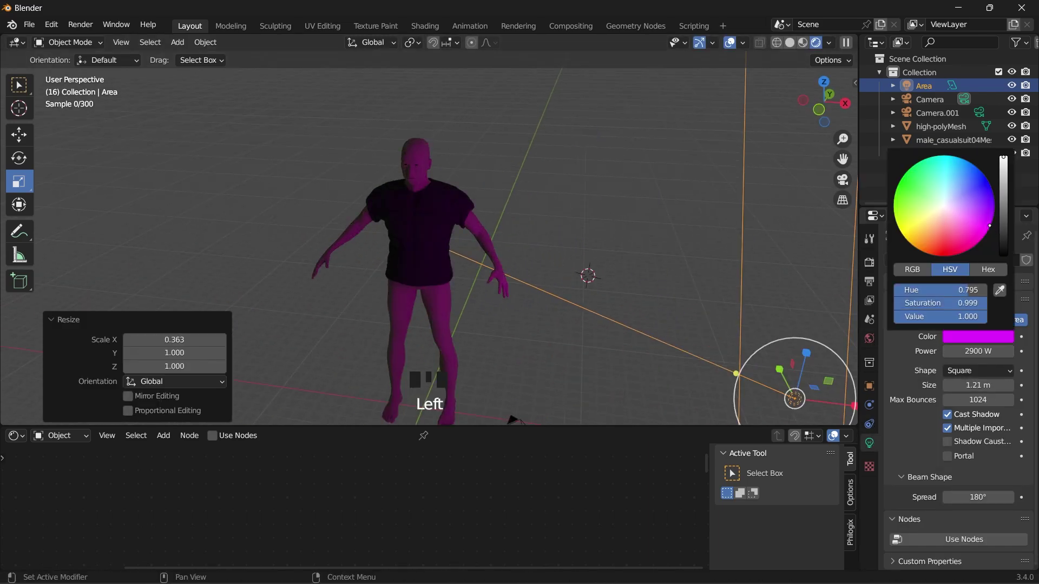
Step: Duplicate the purple area light and place the copy on the opposite side of the character
{"action": "left_click_drag", "start_coordinate": [823, 102], "coordinate": [857, 82]}
{"action": "scroll", "coordinate": [433, 209], "scroll_direction": "down", "scroll_amount": 5}
{"action": "scroll", "coordinate": [433, 209], "scroll_direction": "down", "scroll_amount": 3}
{"action": "right_click", "coordinate": [718, 266]}
{"action": "left_click", "coordinate": [679, 332]}
{"action": "left_click", "coordinate": [245, 339]}
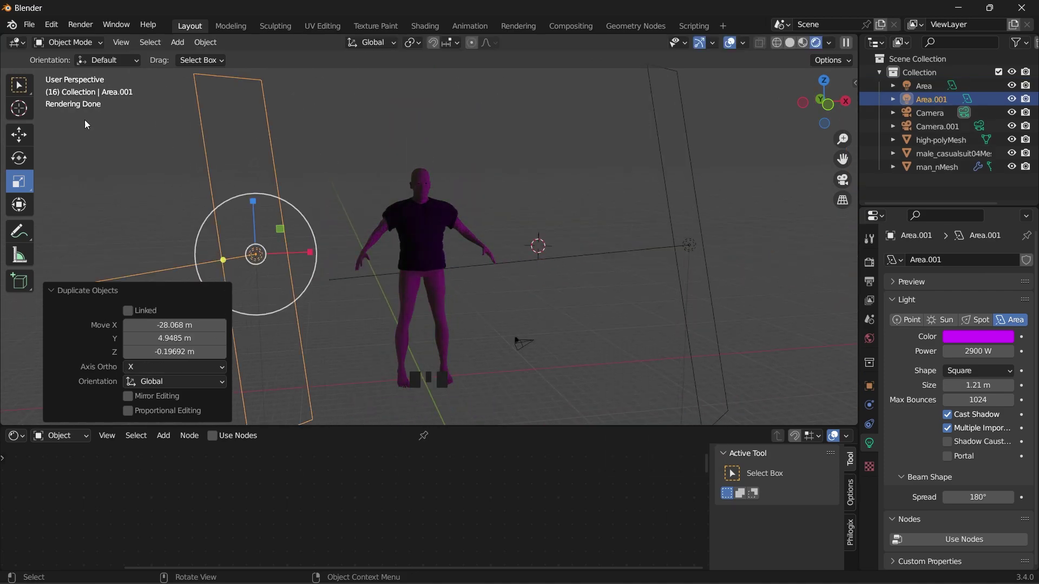
Step: Rotate the duplicated light to face the character and move it diagonally behind the body
{"action": "left_click", "coordinate": [19, 158]}
{"action": "left_click_drag", "start_coordinate": [274, 273], "coordinate": [143, 286]}
{"action": "left_click_drag", "start_coordinate": [823, 102], "coordinate": [706, 117]}
{"action": "left_click_drag", "start_coordinate": [361, 152], "coordinate": [357, 153]}
{"action": "left_click_drag", "start_coordinate": [373, 164], "coordinate": [346, 145]}
{"action": "key", "text": "g"}
{"action": "left_click", "coordinate": [524, 162]}
{"action": "left_click_drag", "start_coordinate": [505, 217], "coordinate": [473, 217]}
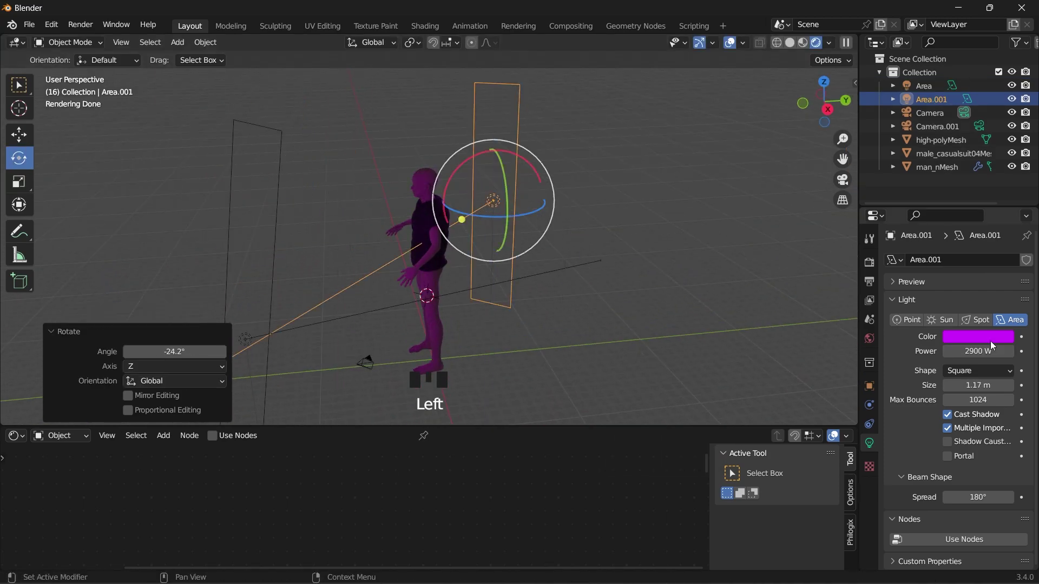
Step: Change the rear light's color to light blue
{"action": "left_click", "coordinate": [988, 338]}
{"action": "left_click", "coordinate": [912, 168]}
{"action": "left_click_drag", "start_coordinate": [824, 101], "coordinate": [942, 103]}
{"action": "scroll", "coordinate": [348, 301], "scroll_direction": "up", "scroll_amount": 5}
{"action": "left_click", "coordinate": [583, 235]}
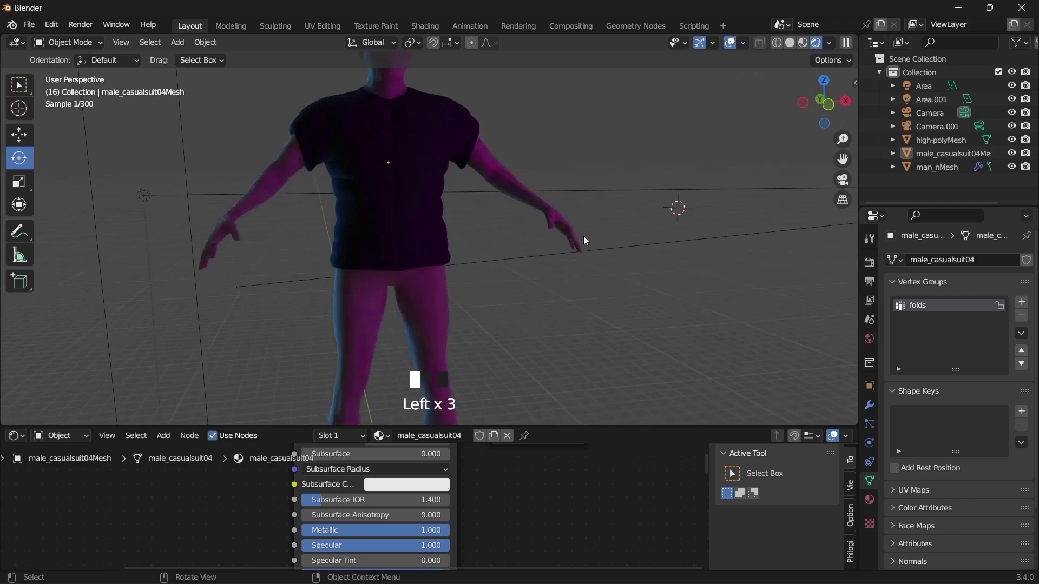
Step: Duplicate the purple area light again and place the copy in front of the character
{"action": "scroll", "coordinate": [427, 284], "scroll_direction": "down", "scroll_amount": 4}
{"action": "key", "text": "shift+a"}
{"action": "left_click", "coordinate": [569, 274]}
{"action": "right_click", "coordinate": [569, 275]}
{"action": "left_click", "coordinate": [569, 275]}
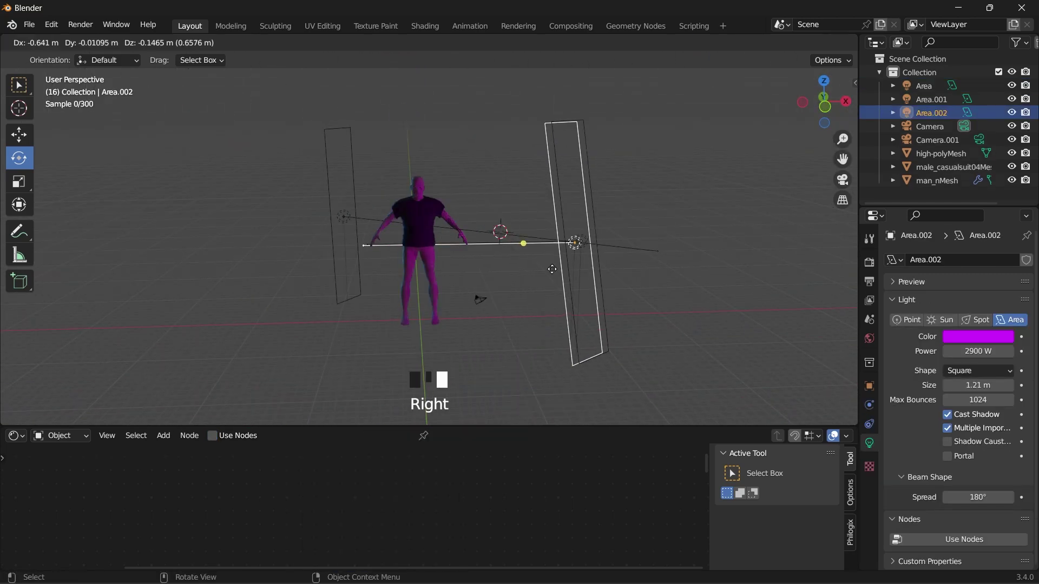
{"action": "left_click", "coordinate": [420, 279]}
Step: Rotate and shrink the front area light, and set its color to nearly white
{"action": "left_click_drag", "start_coordinate": [441, 264], "coordinate": [417, 263]}
{"action": "left_click", "coordinate": [19, 181]}
{"action": "left_click_drag", "start_coordinate": [428, 196], "coordinate": [434, 231]}
{"action": "left_click", "coordinate": [976, 336]}
{"action": "left_click", "coordinate": [939, 208]}
Step: Scale the front light down further and raise it to about the height of the character's head
{"action": "scroll", "coordinate": [476, 260], "scroll_direction": "up", "scroll_amount": 5}
{"action": "left_click_drag", "start_coordinate": [482, 272], "coordinate": [437, 271]}
{"action": "left_click_drag", "start_coordinate": [429, 220], "coordinate": [429, 253]}
{"action": "left_click", "coordinate": [19, 135]}
{"action": "left_click", "coordinate": [428, 219]}
Step: Make the garment material glossy by setting Metallic to 0.865 and lowering its roughness
{"action": "left_click", "coordinate": [379, 189]}
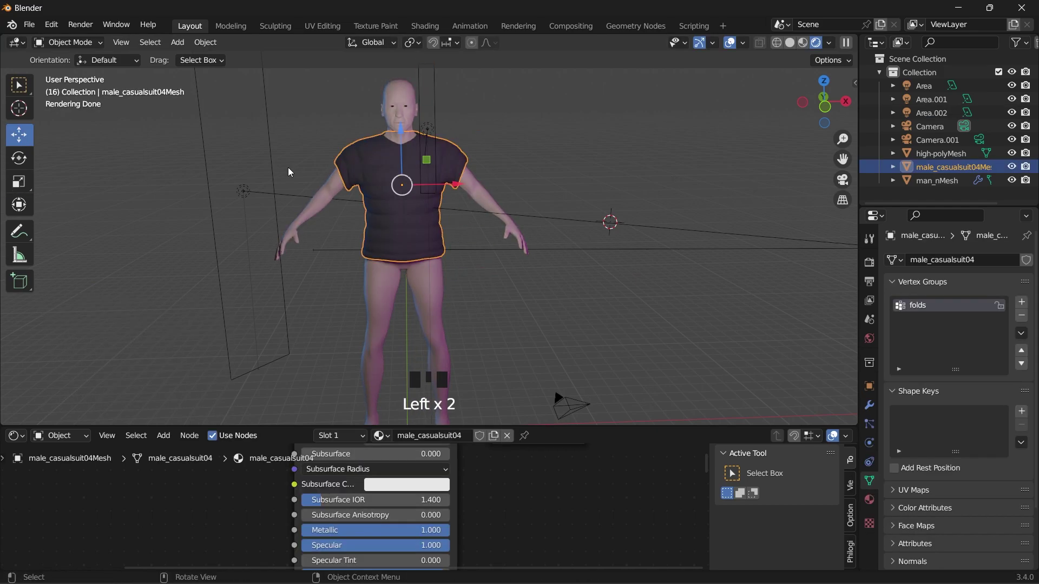
{"action": "middle_click_drag", "start_coordinate": [506, 295], "coordinate": [546, 299]}
{"action": "scroll", "coordinate": [546, 298], "scroll_direction": "up", "scroll_amount": 3}
{"action": "left_click_drag", "start_coordinate": [541, 425], "coordinate": [541, 282]}
{"action": "mouse_move", "coordinate": [433, 458]}
{"action": "left_mouse_down"}
{"action": "mouse_move", "coordinate": [292, 459]}
{"action": "mouse_move", "coordinate": [430, 459]}
{"action": "left_mouse_up"}
{"action": "left_click", "coordinate": [427, 474]}
{"action": "left_click_drag", "start_coordinate": [437, 504], "coordinate": [351, 504]}
{"action": "left_click_drag", "start_coordinate": [401, 282], "coordinate": [411, 486]}
{"action": "left_click", "coordinate": [676, 324]}
{"action": "scroll", "coordinate": [504, 239], "scroll_direction": "down", "scroll_amount": 2}
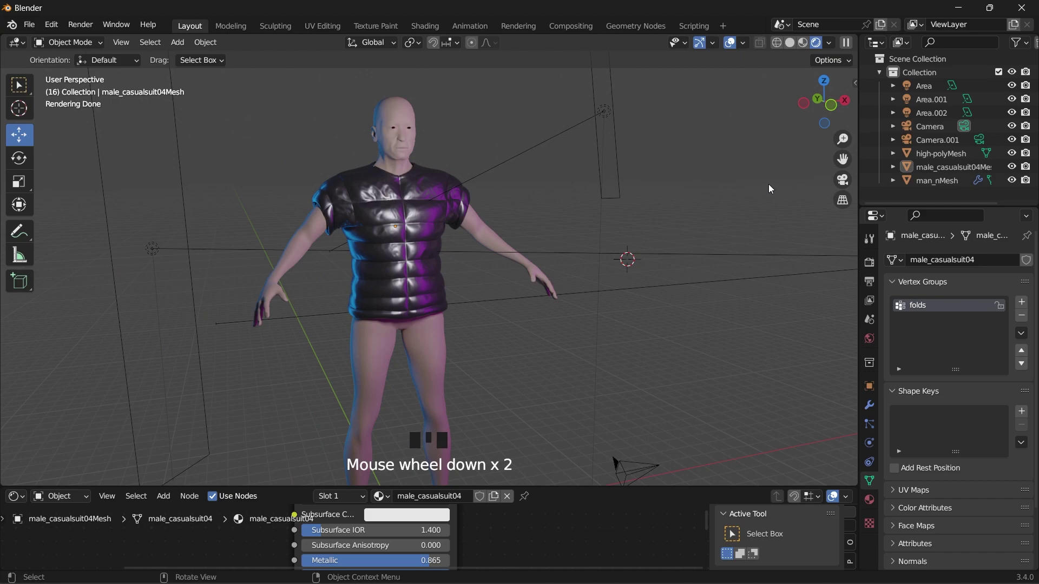
{"action": "left_click_drag", "start_coordinate": [833, 161], "coordinate": [835, 179]}
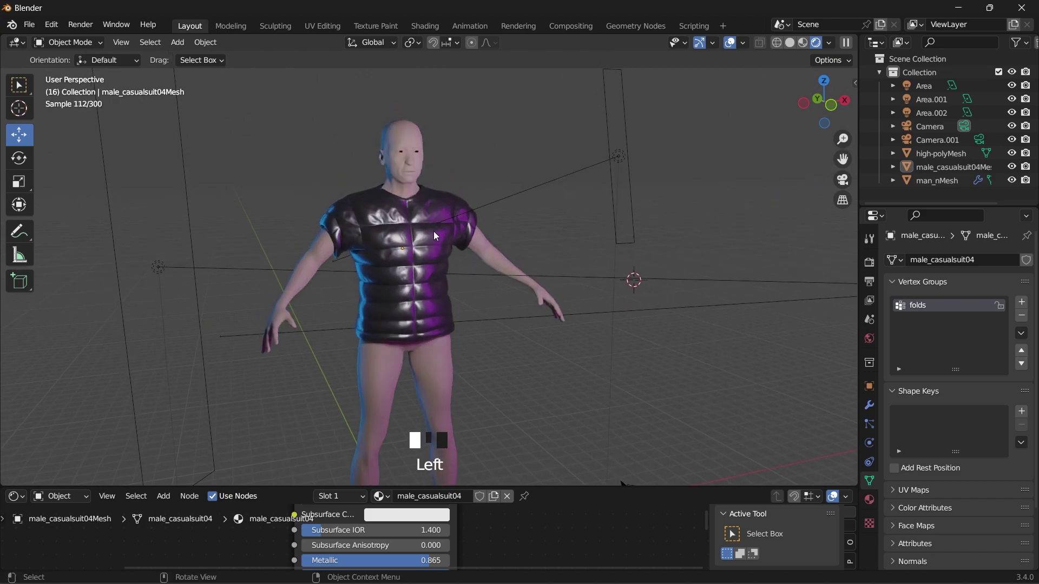
{"action": "scroll", "coordinate": [434, 231], "scroll_direction": "up", "scroll_amount": 2}
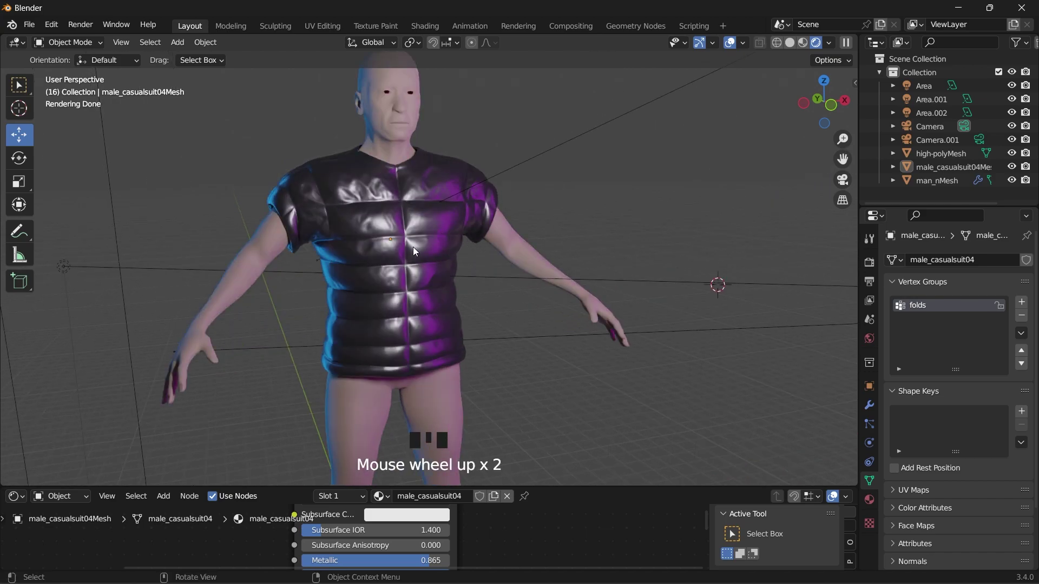
{"action": "mouse_move", "coordinate": [824, 103]}
{"action": "left_mouse_down"}
{"action": "mouse_move", "coordinate": [798, 104]}
{"action": "mouse_move", "coordinate": [812, 118]}
{"action": "left_mouse_up"}
{"action": "scroll", "coordinate": [543, 223], "scroll_direction": "down", "scroll_amount": 1}
{"action": "scroll", "coordinate": [525, 229], "scroll_direction": "down", "scroll_amount": 3}
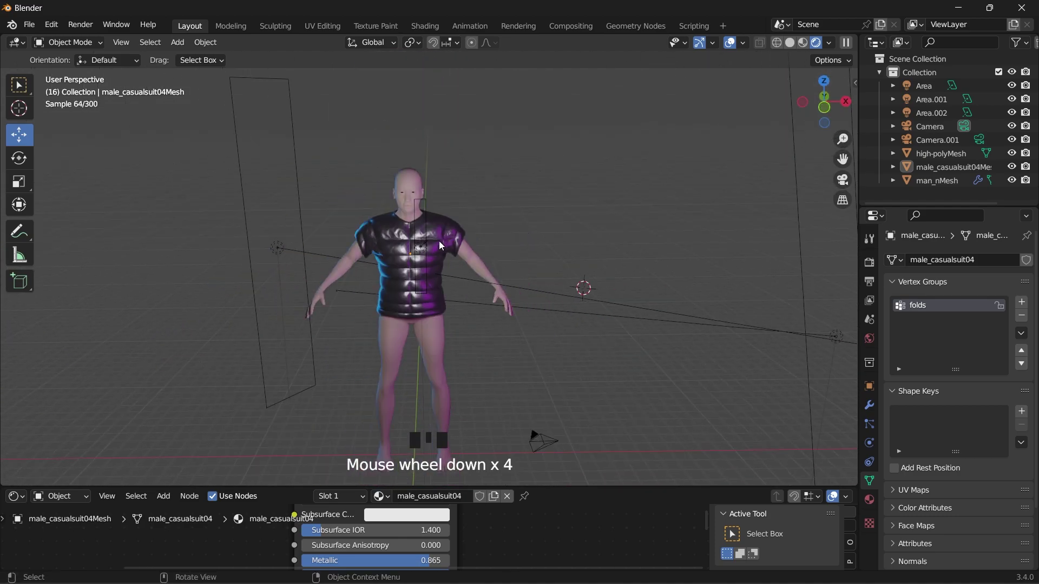
Step: Set the world background color to black and its strength to 0
{"action": "left_click", "coordinate": [869, 339]}
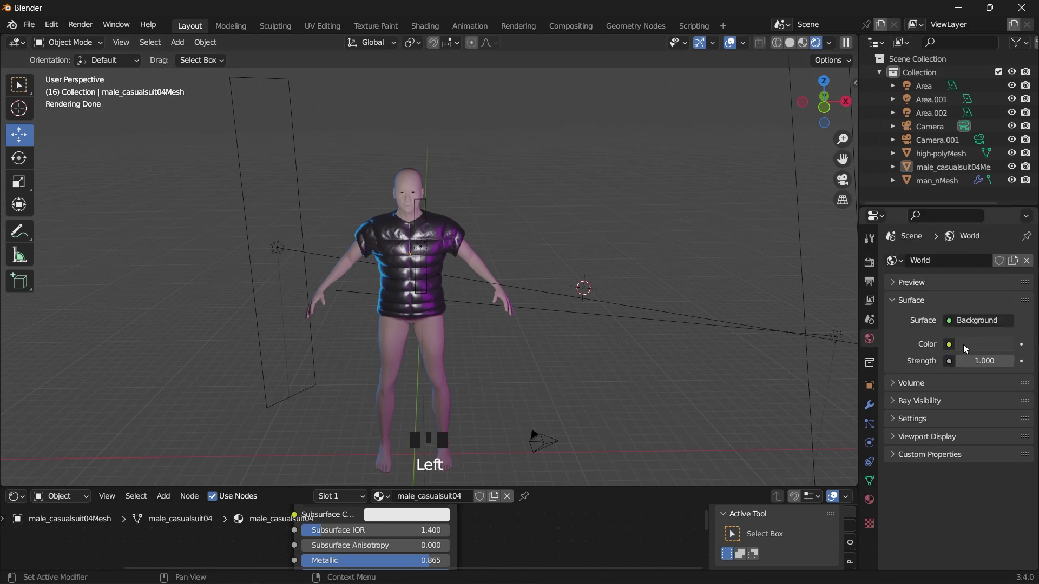
{"action": "left_click", "coordinate": [962, 344]}
{"action": "left_click_drag", "start_coordinate": [1004, 221], "coordinate": [1004, 252]}
{"action": "left_click_drag", "start_coordinate": [984, 361], "coordinate": [920, 361]}
Step: Hide the viewport overlays and brighten the world background color to grey with the strength at 0
{"action": "left_click", "coordinate": [974, 344]}
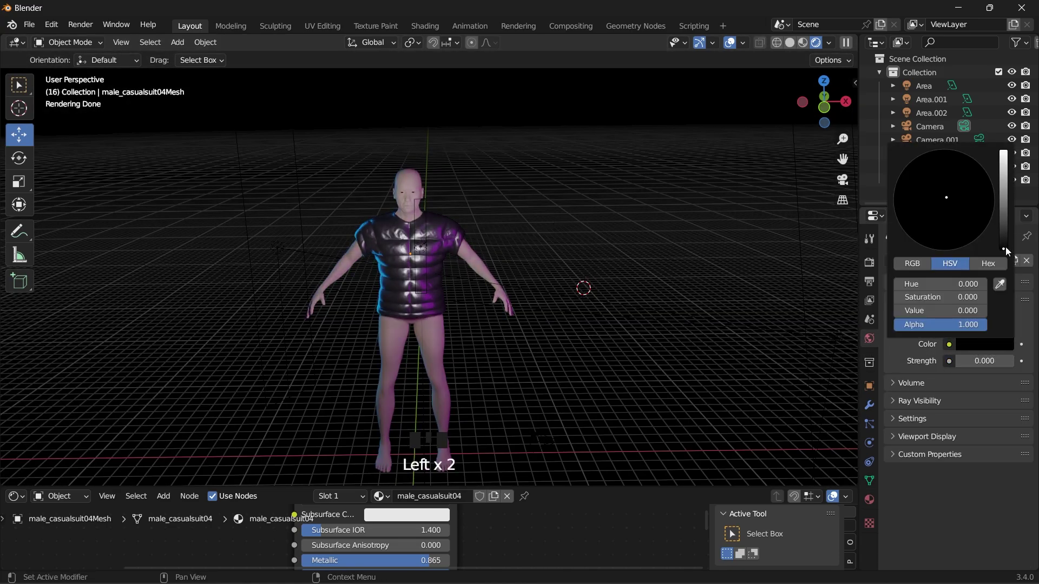
{"action": "left_click", "coordinate": [729, 43]}
{"action": "left_click_drag", "start_coordinate": [1004, 249], "coordinate": [1004, 193]}
{"action": "left_click", "coordinate": [982, 344]}
{"action": "left_click_drag", "start_coordinate": [983, 361], "coordinate": [952, 361]}
Step: Hide man_nMesh and high-polyMesh in the viewport so that only the garment is displayed
{"action": "scroll", "coordinate": [439, 257], "scroll_direction": "up", "scroll_amount": 4}
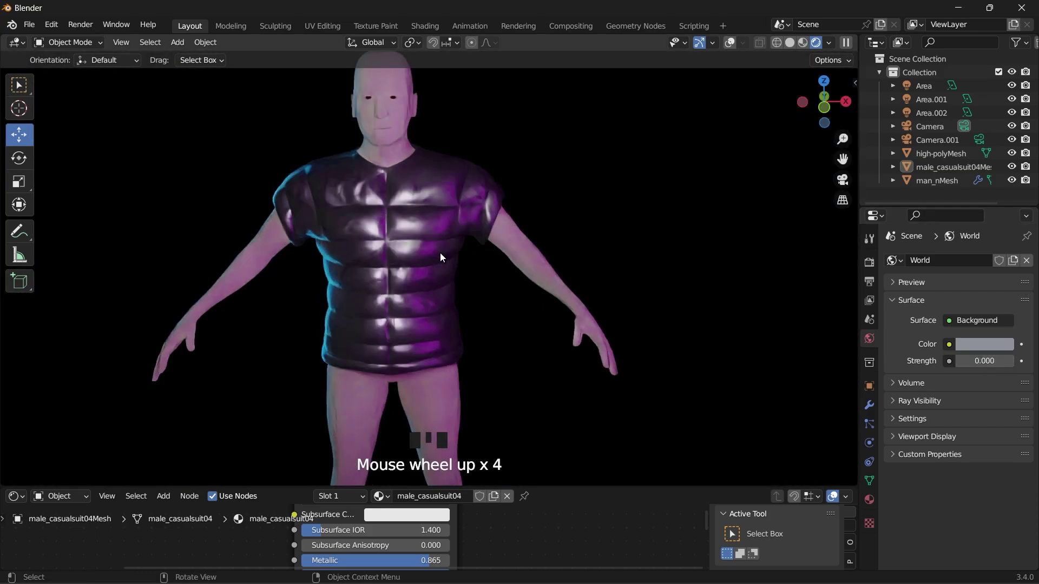
{"action": "middle_click_drag", "start_coordinate": [440, 254], "coordinate": [541, 287], "text": "shift"}
{"action": "left_click", "coordinate": [585, 265]}
{"action": "left_click", "coordinate": [1010, 180]}
{"action": "left_click", "coordinate": [1001, 153]}
{"action": "left_click", "coordinate": [1011, 153]}
{"action": "middle_click_drag", "start_coordinate": [605, 271], "coordinate": [621, 262]}
{"action": "scroll", "coordinate": [621, 261], "scroll_direction": "up", "scroll_amount": 2}
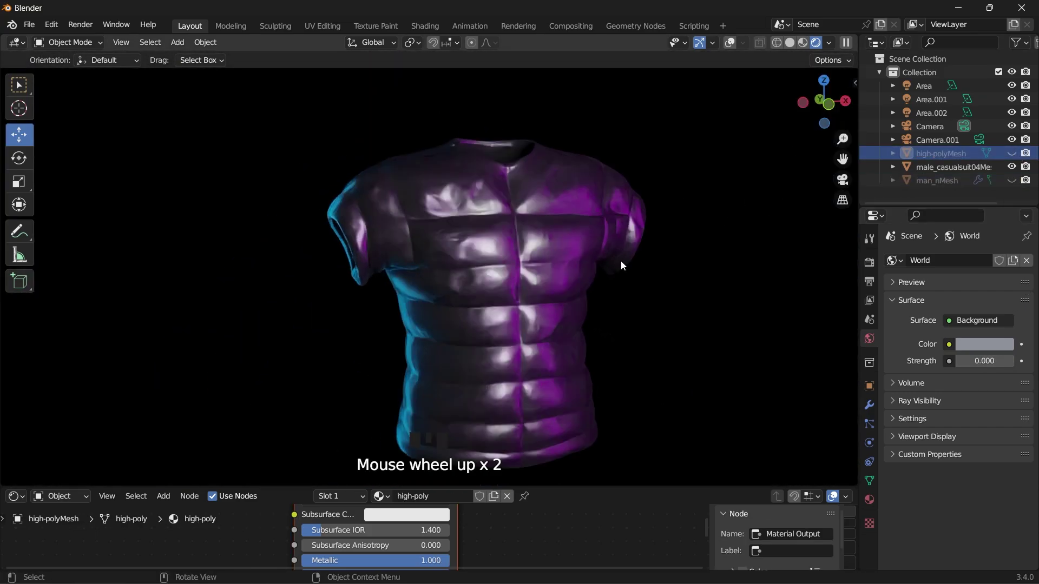
Step: Select the puffer garment with the Select Box tool and inspect its material's shader nodes
{"action": "left_click_drag", "start_coordinate": [842, 159], "coordinate": [706, 125]}
{"action": "left_click", "coordinate": [399, 334]}
{"action": "left_click", "coordinate": [19, 85]}
{"action": "left_click_drag", "start_coordinate": [352, 486], "coordinate": [352, 292]}
{"action": "middle_click_drag", "start_coordinate": [351, 444], "coordinate": [353, 370]}
{"action": "left_click_drag", "start_coordinate": [347, 507], "coordinate": [451, 508]}
{"action": "middle_click_drag", "start_coordinate": [485, 485], "coordinate": [494, 560]}
{"action": "scroll", "coordinate": [481, 433], "scroll_direction": "down", "scroll_amount": 4}
{"action": "left_click_drag", "start_coordinate": [489, 292], "coordinate": [490, 478]}
{"action": "mouse_move", "coordinate": [824, 102]}
{"action": "left_mouse_down"}
{"action": "mouse_move", "coordinate": [850, 117]}
{"action": "mouse_move", "coordinate": [826, 102]}
{"action": "left_mouse_up"}
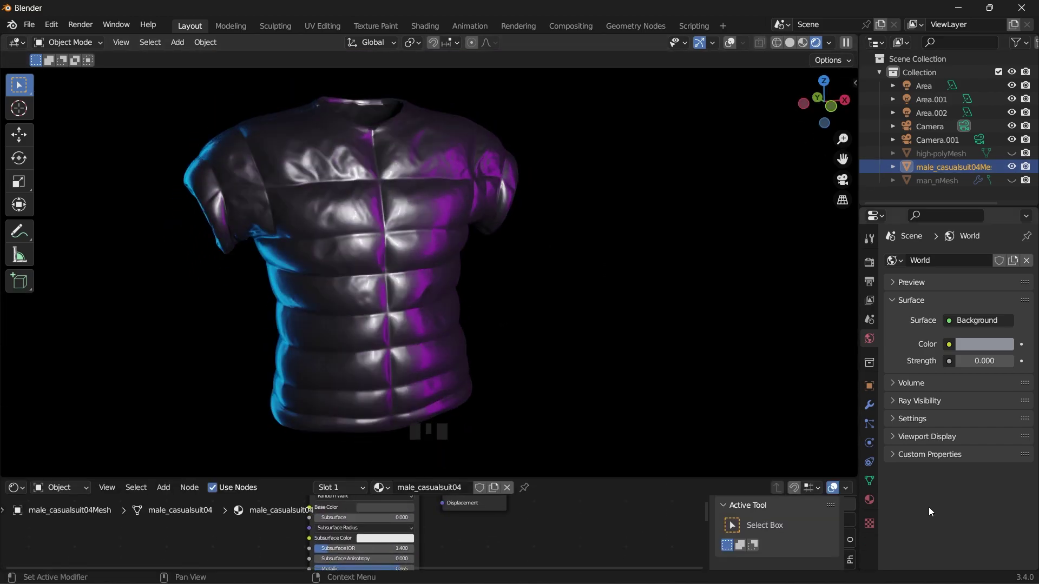
Step: Set the scene's color management Look to High Contrast in the render settings
{"action": "left_click", "coordinate": [868, 262]}
{"action": "left_click_drag", "start_coordinate": [1034, 394], "coordinate": [1034, 548]}
{"action": "left_click", "coordinate": [986, 491]}
{"action": "left_click", "coordinate": [945, 450]}
{"action": "left_click", "coordinate": [841, 178]}
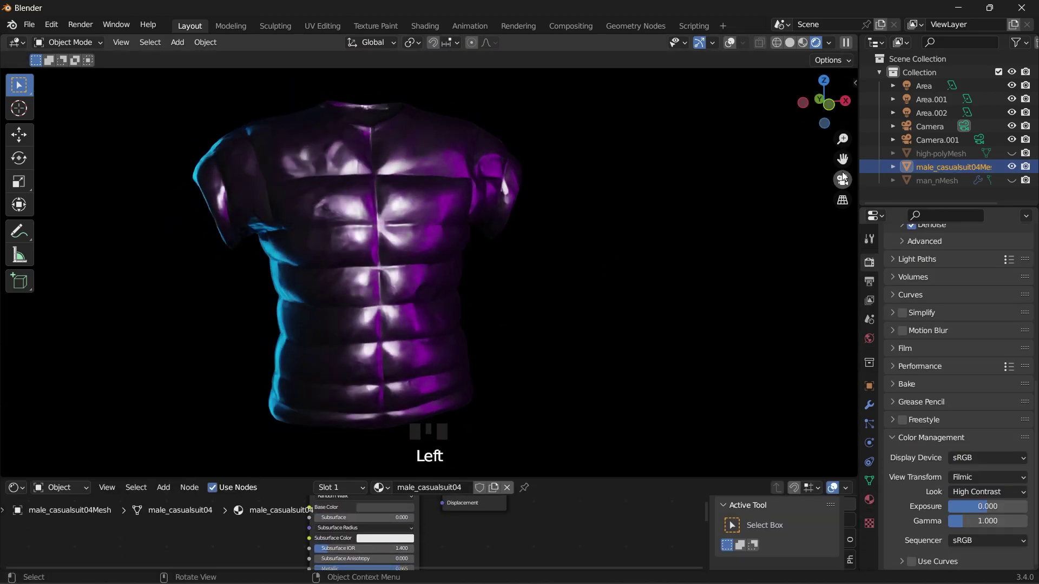
{"action": "scroll", "coordinate": [642, 282], "scroll_direction": "down", "scroll_amount": 1}
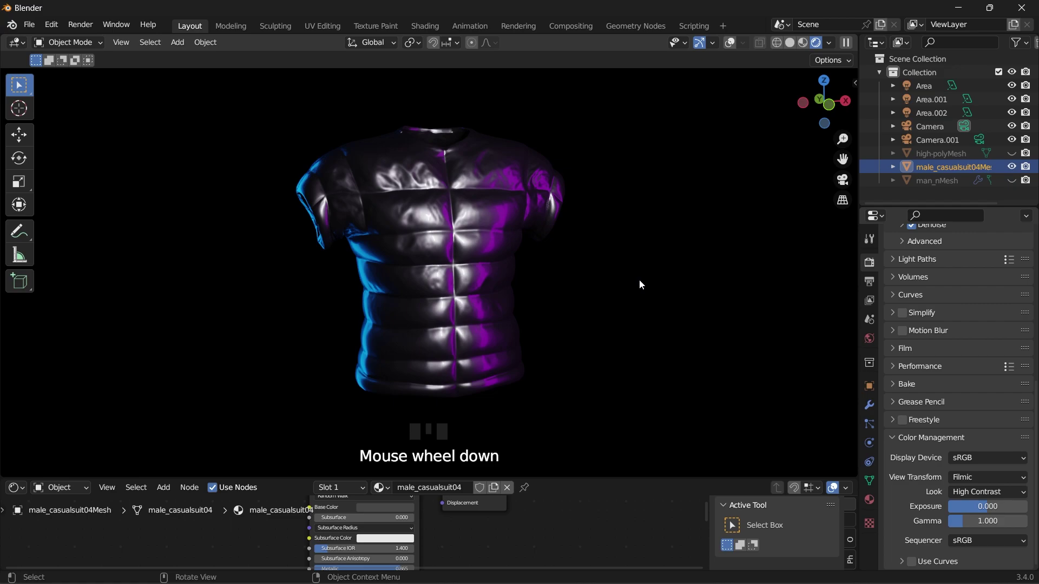